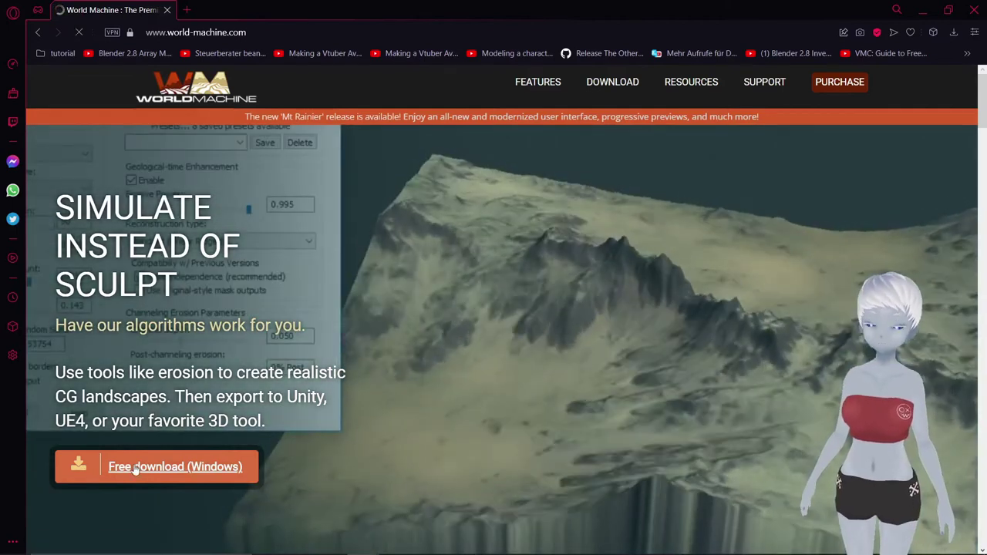
- Go to World Machine's free Windows download page and scroll to the Basic Build 4020 download
click(134, 469)
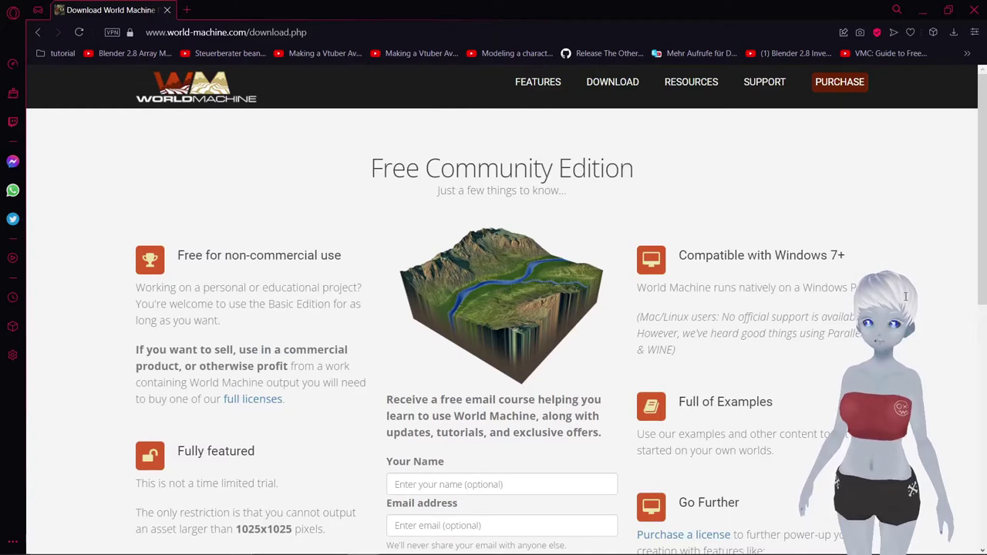
scroll(317, 231, down, 1)
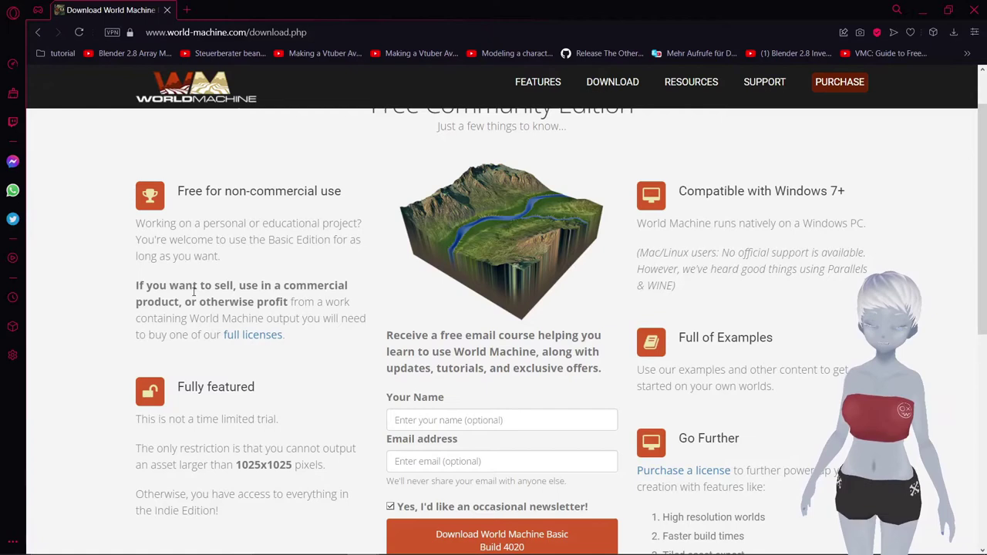
scroll(194, 292, down, 1)
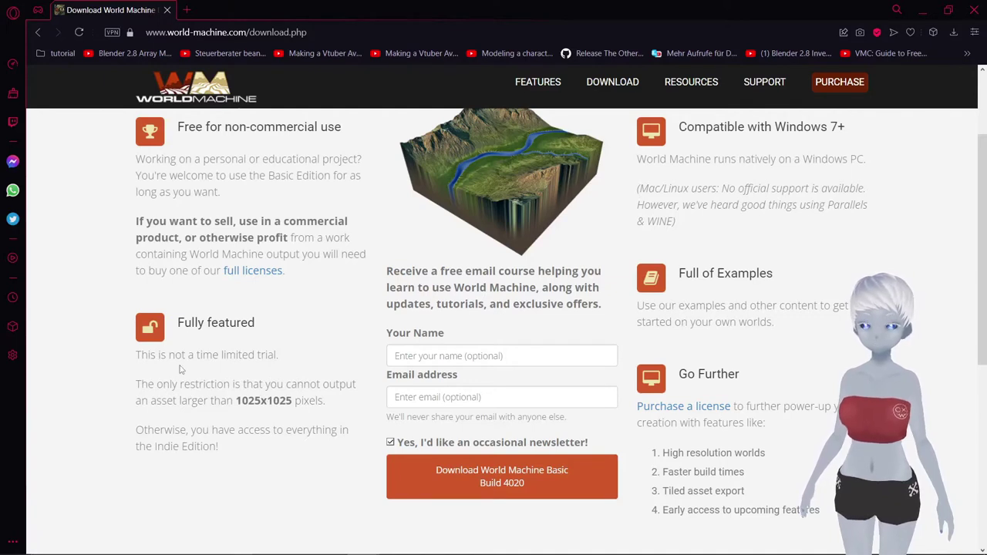
scroll(267, 384, up, 1)
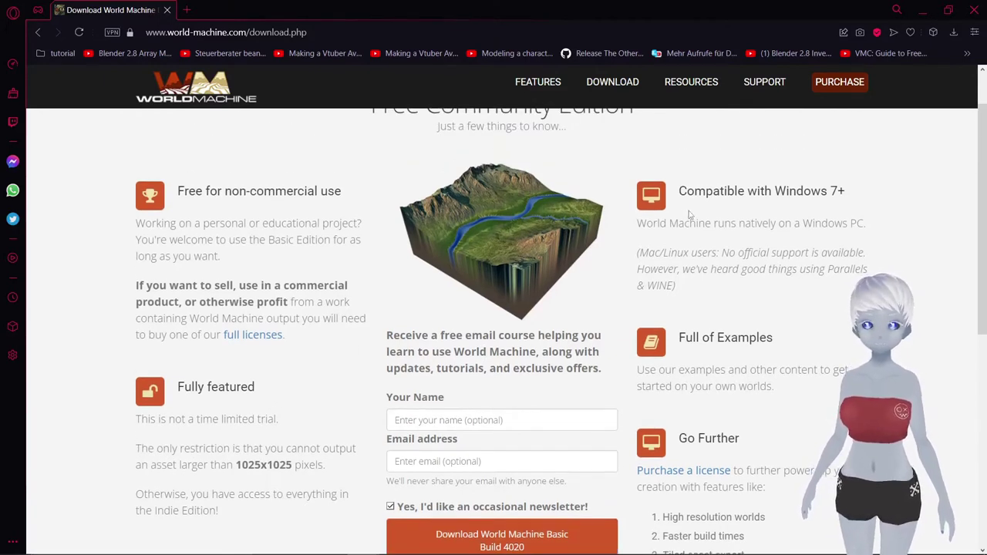
scroll(535, 223, down, 2)
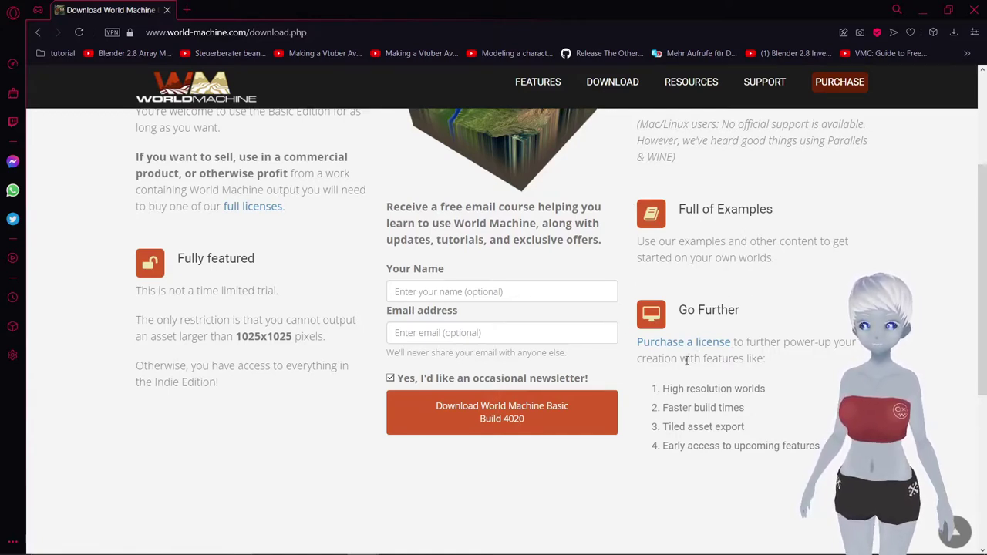
scroll(426, 298, up, 1)
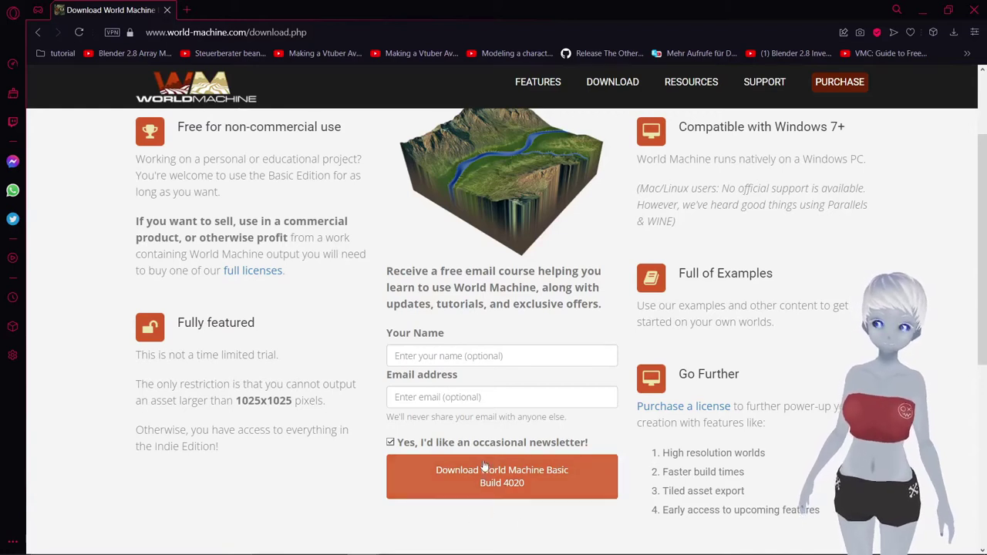
scroll(481, 466, up, 2)
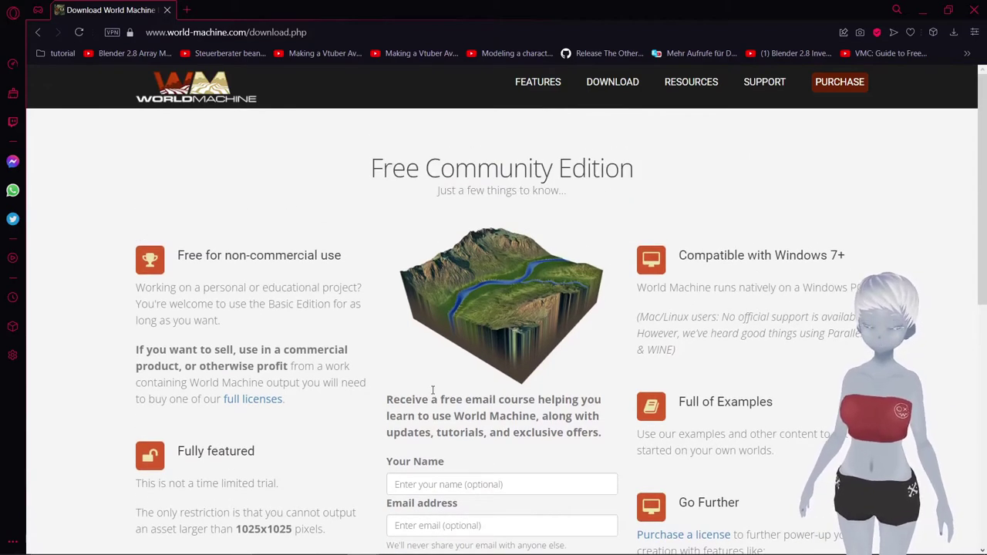
scroll(433, 390, down, 3)
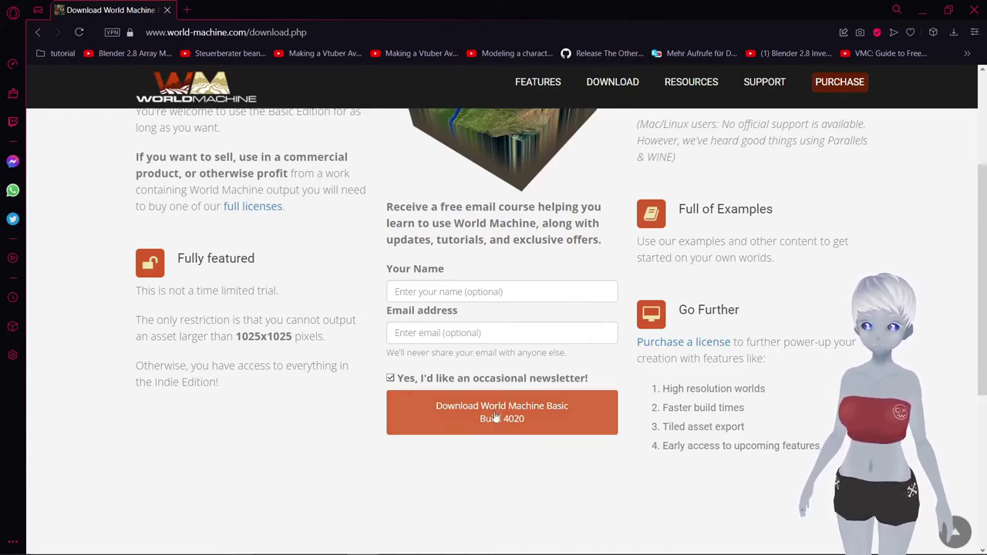
scroll(554, 454, up, 2)
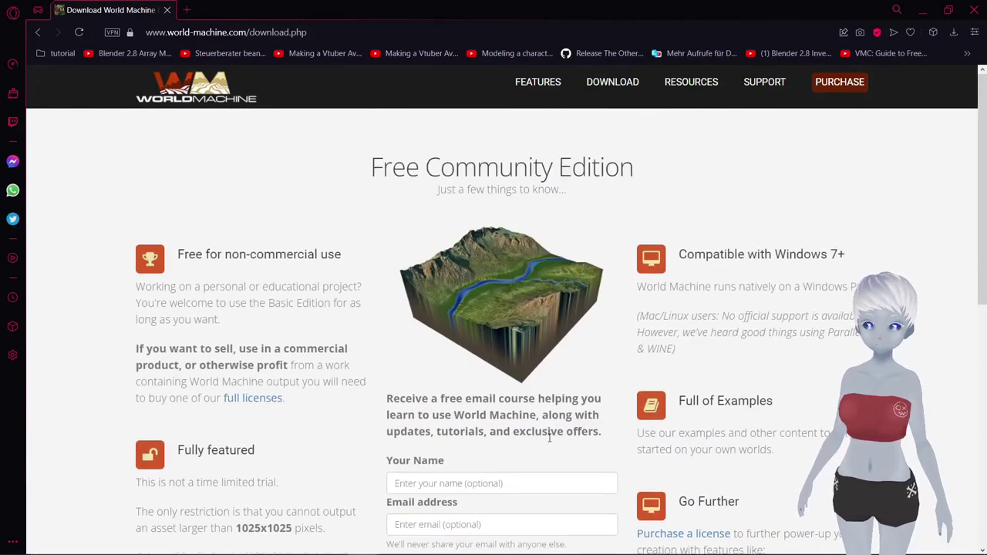
scroll(550, 432, down, 1)
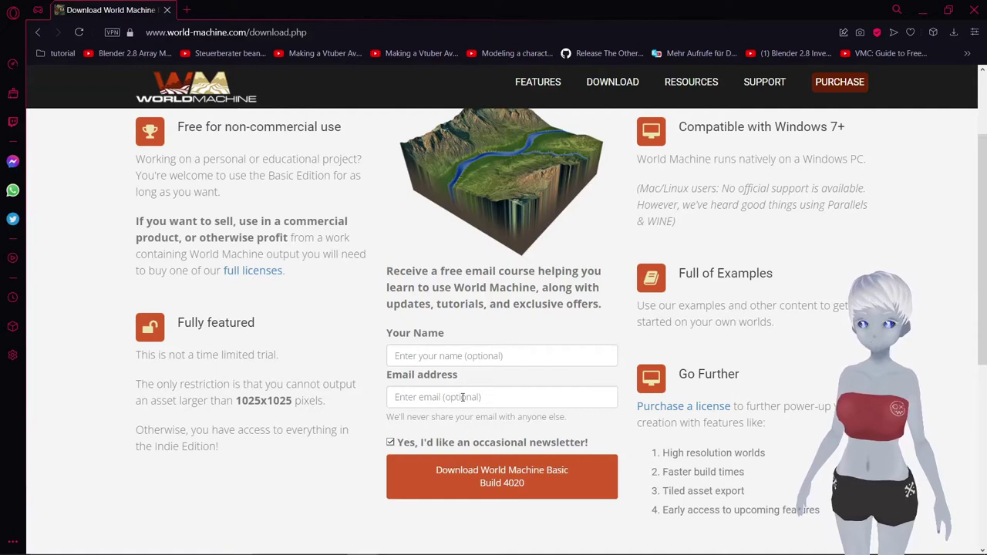
scroll(463, 397, down, 1)
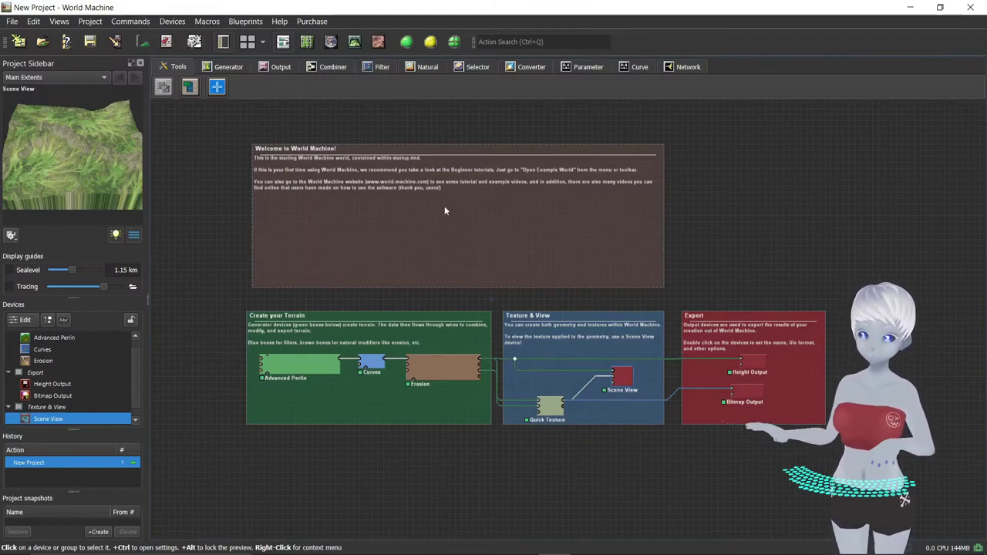
- Bring up Project Settings showing the 8 km scene at 1025 x 1025 resolution, moved left
mouse_move(124, 204)
mouse_down()
mouse_move(99, 132)
mouse_move(113, 145)
mouse_move(136, 143)
mouse_move(123, 158)
mouse_move(101, 152)
mouse_up()
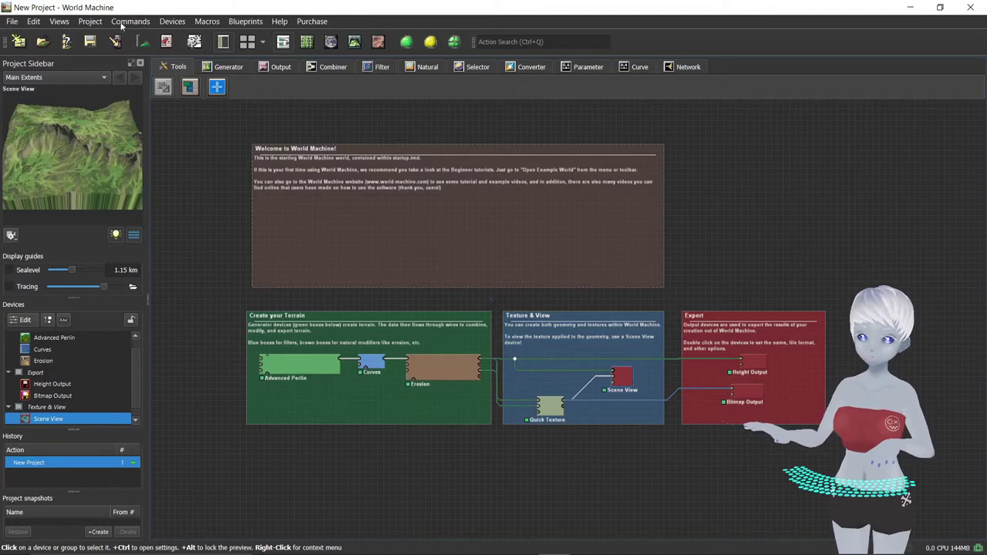
click(90, 21)
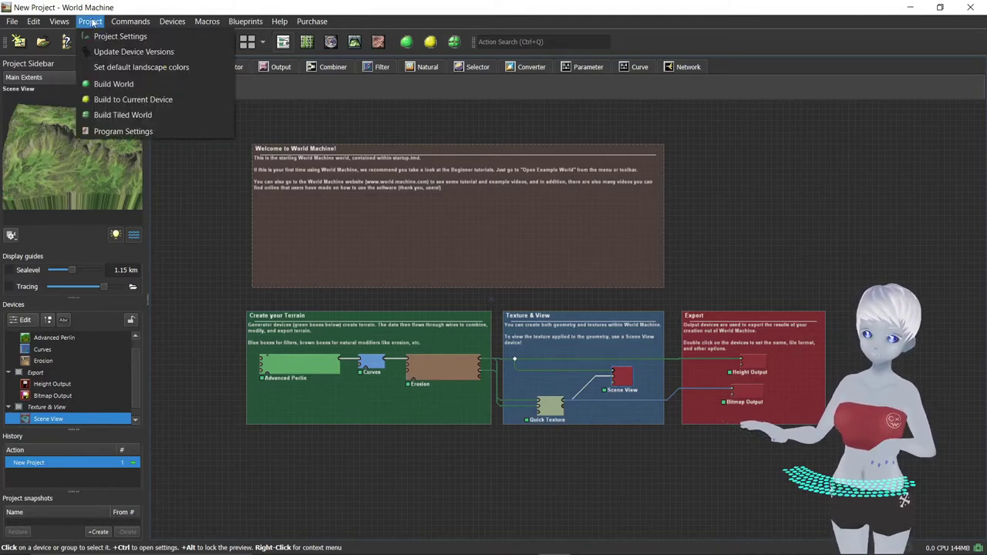
click(101, 37)
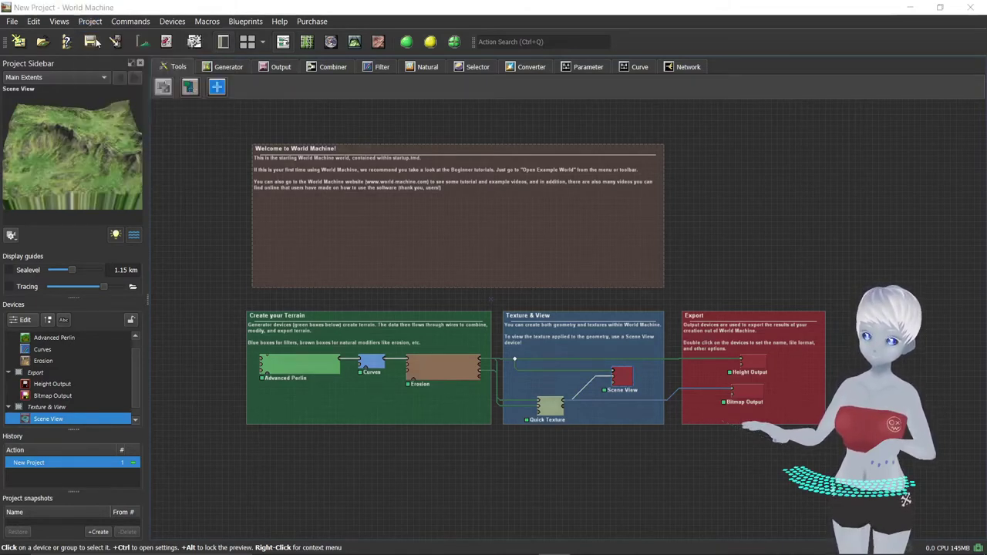
drag(361, 88, 286, 88)
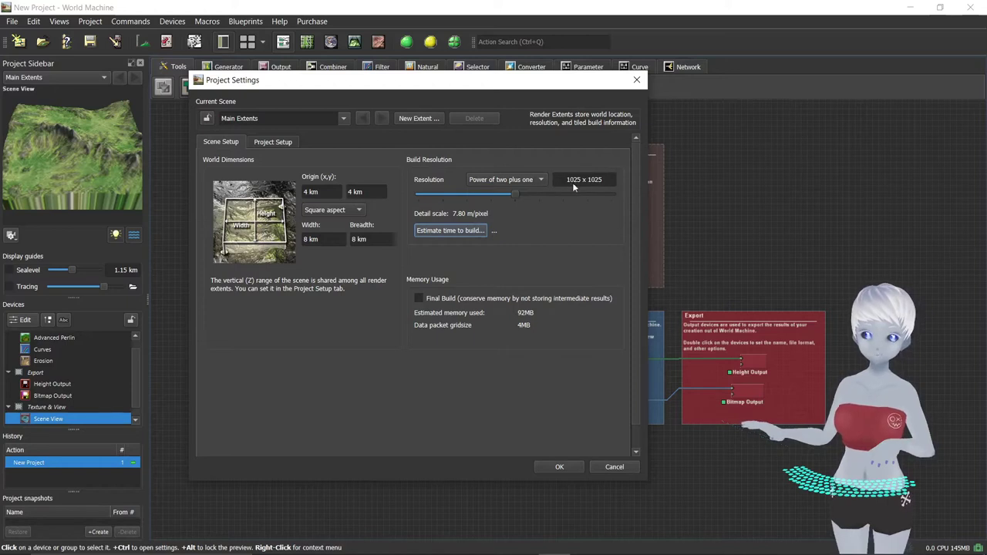
mouse_move(541, 180)
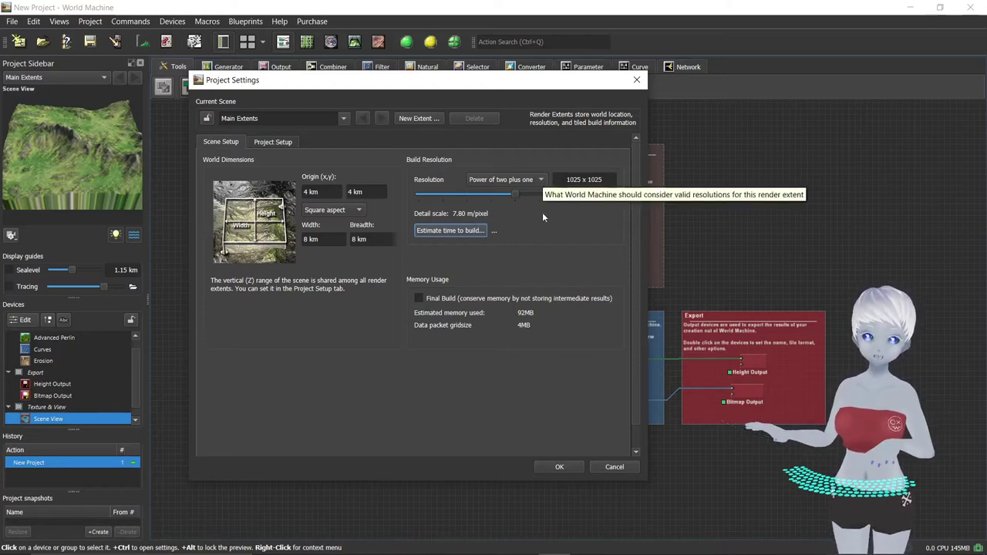
click(542, 180)
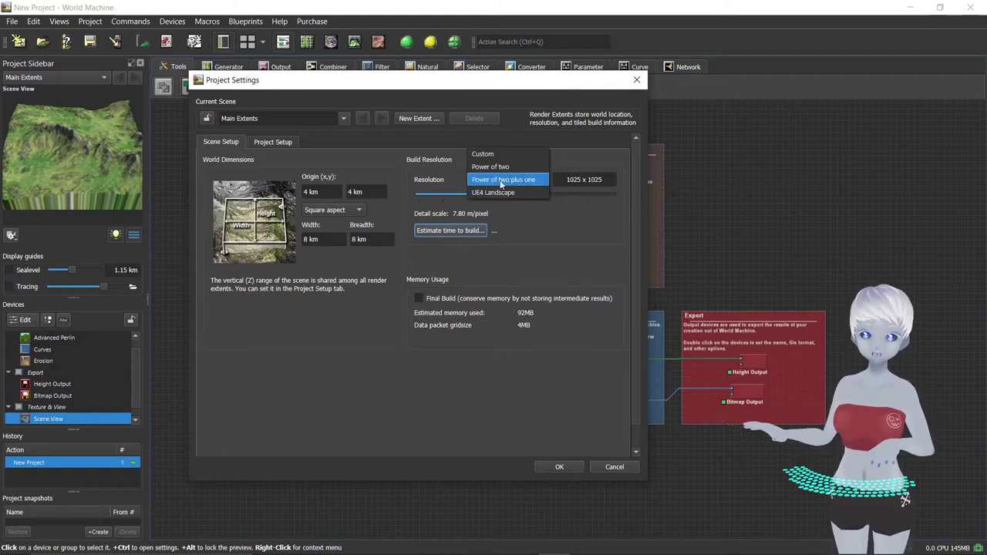
click(510, 179)
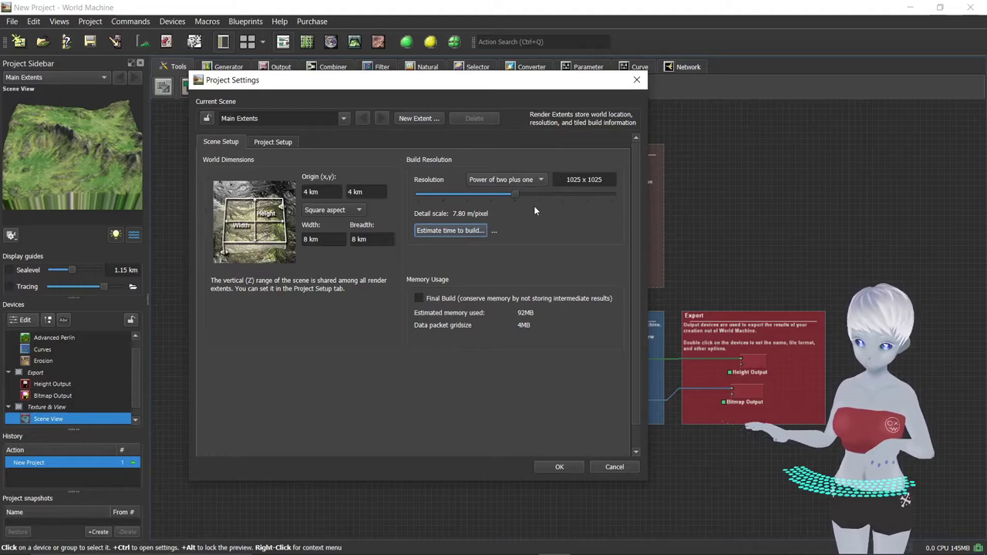
click(536, 180)
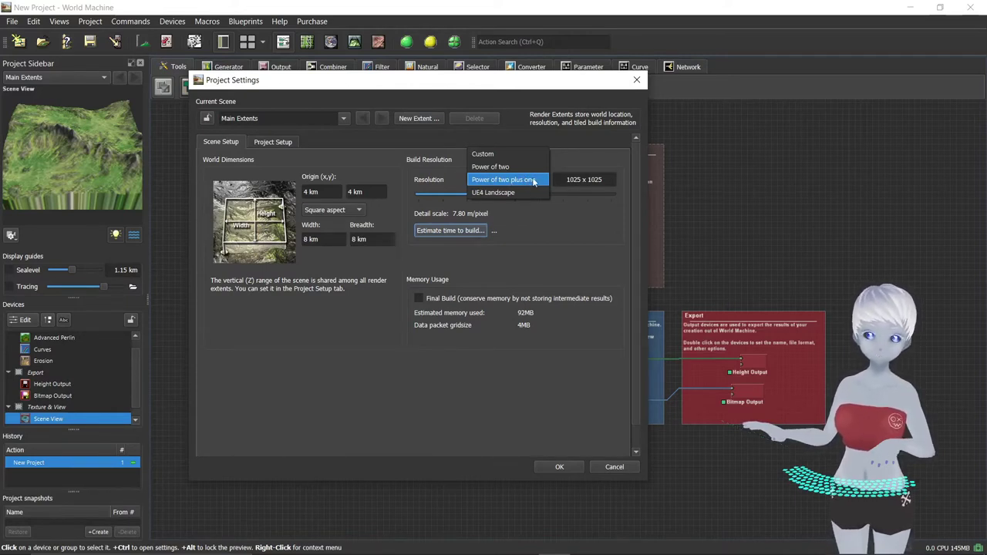
click(526, 181)
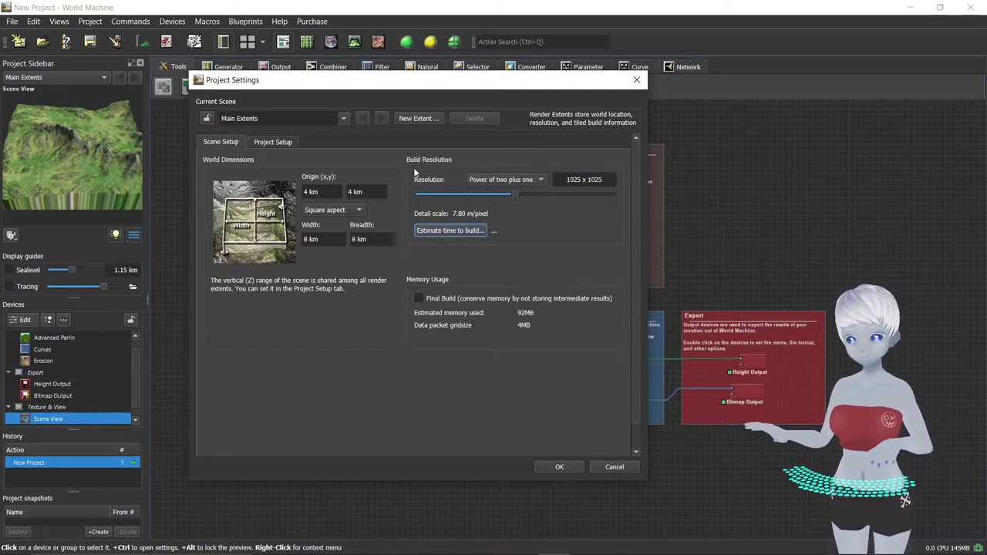
- On Project Setup, keep the Woodlands & Mountains terrain colour scheme and apply the settings with OK
click(274, 142)
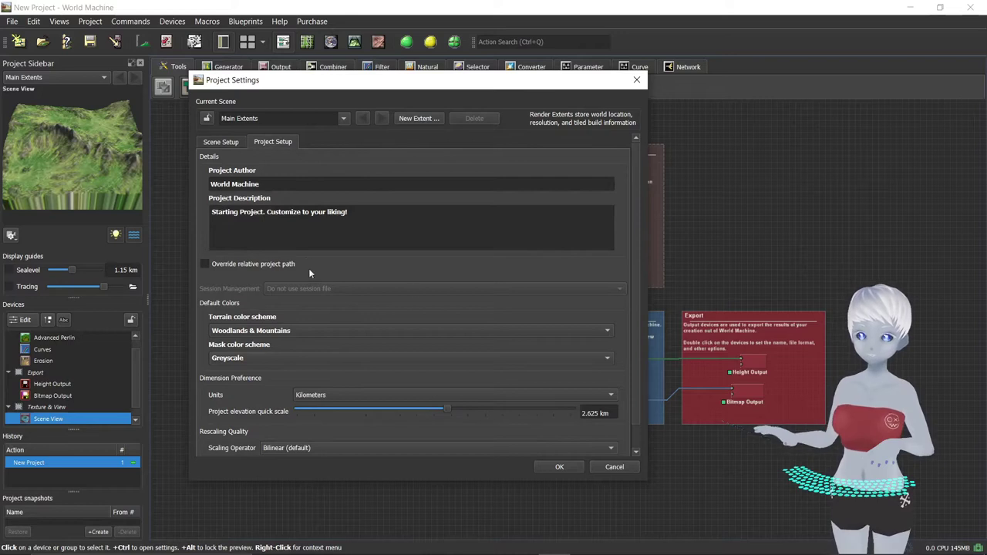
scroll(426, 287, down, 1)
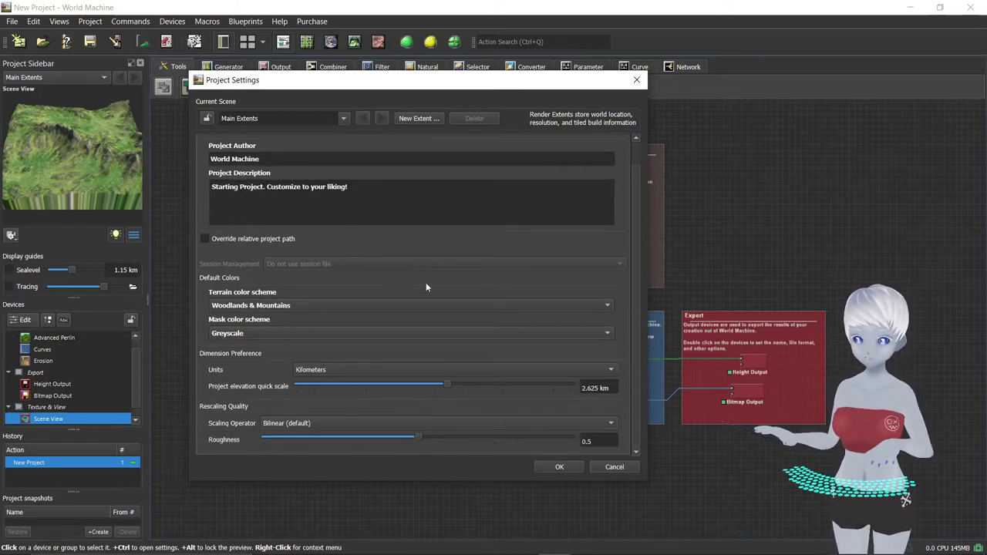
click(290, 305)
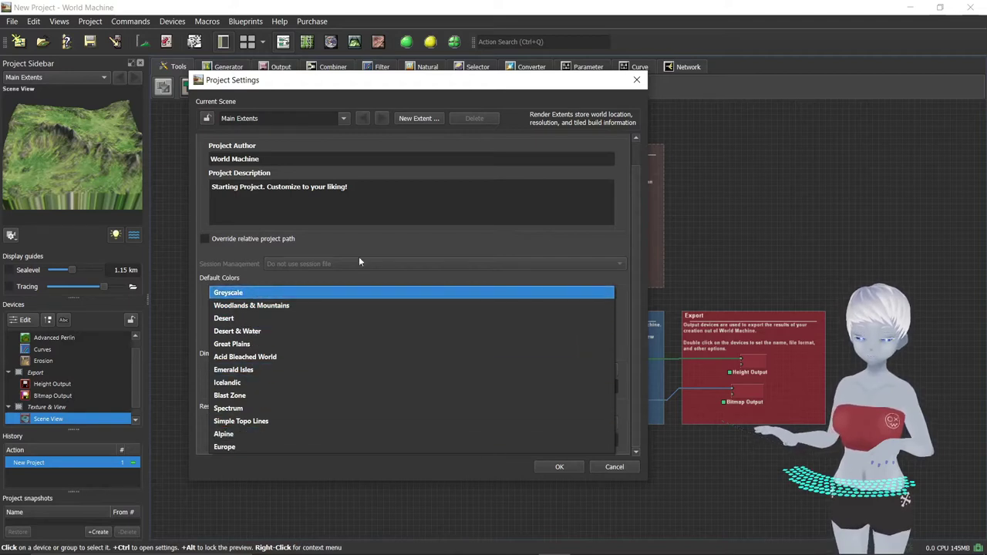
click(279, 307)
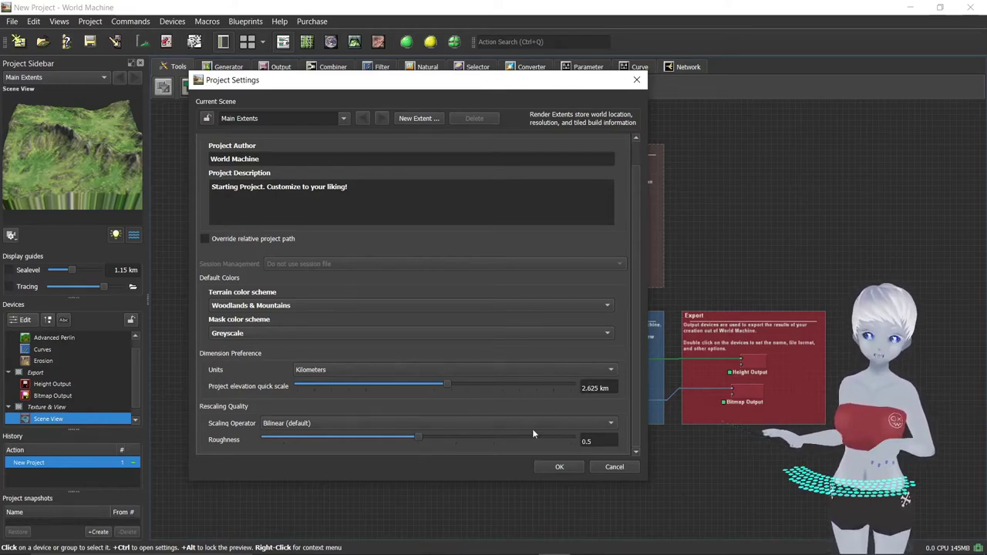
click(559, 468)
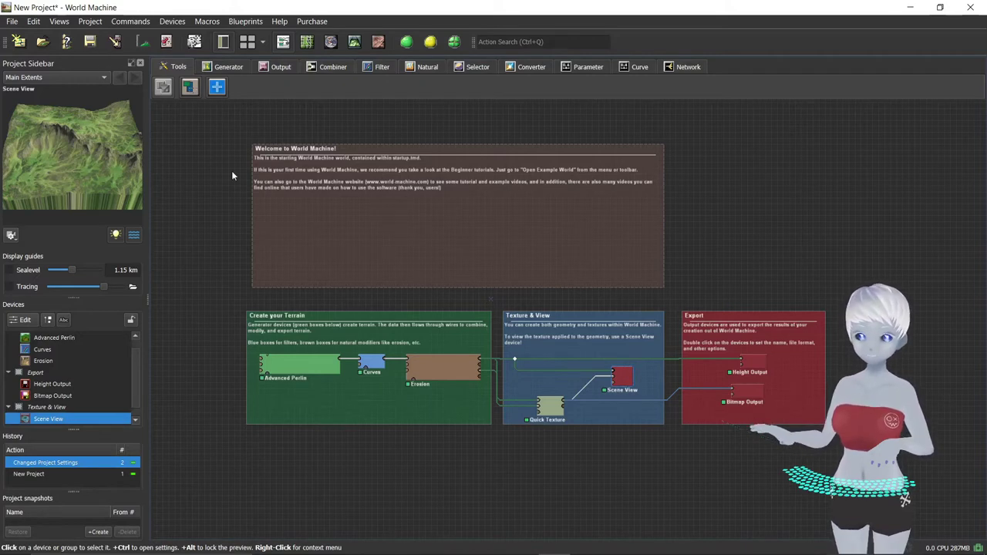
middle_drag(202, 160, 177, 150)
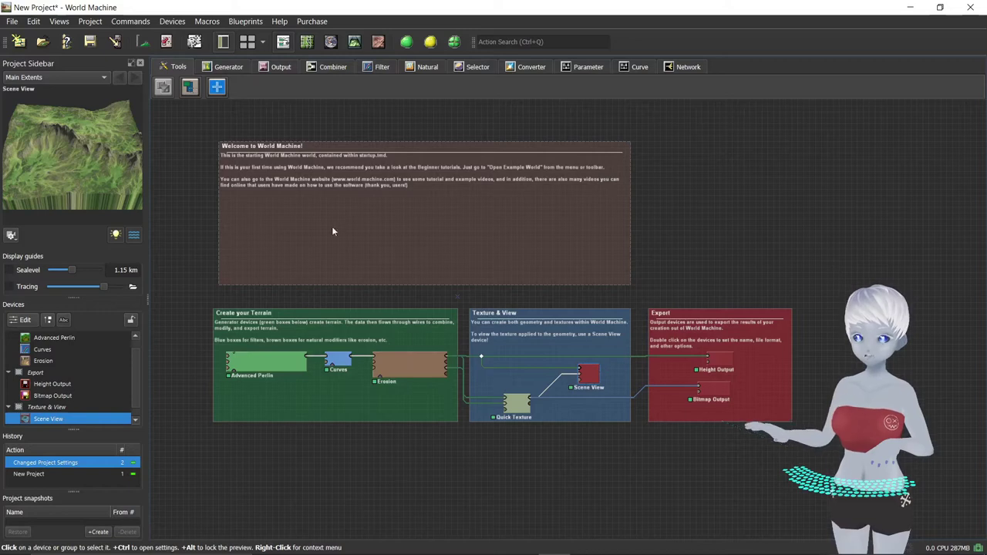
mouse_move(123, 169)
mouse_down()
mouse_move(105, 190)
mouse_move(57, 169)
mouse_up()
click(290, 368)
click(289, 368)
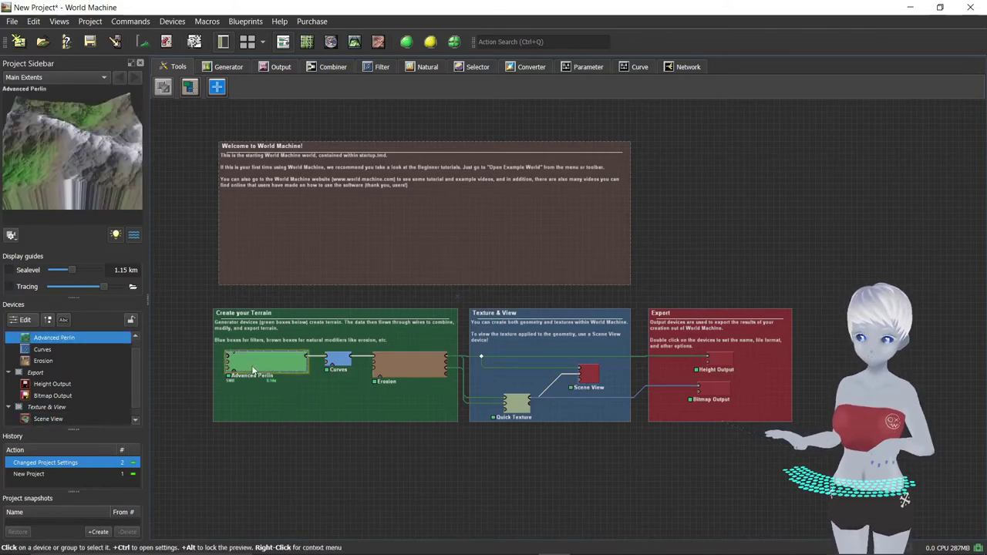
click(337, 359)
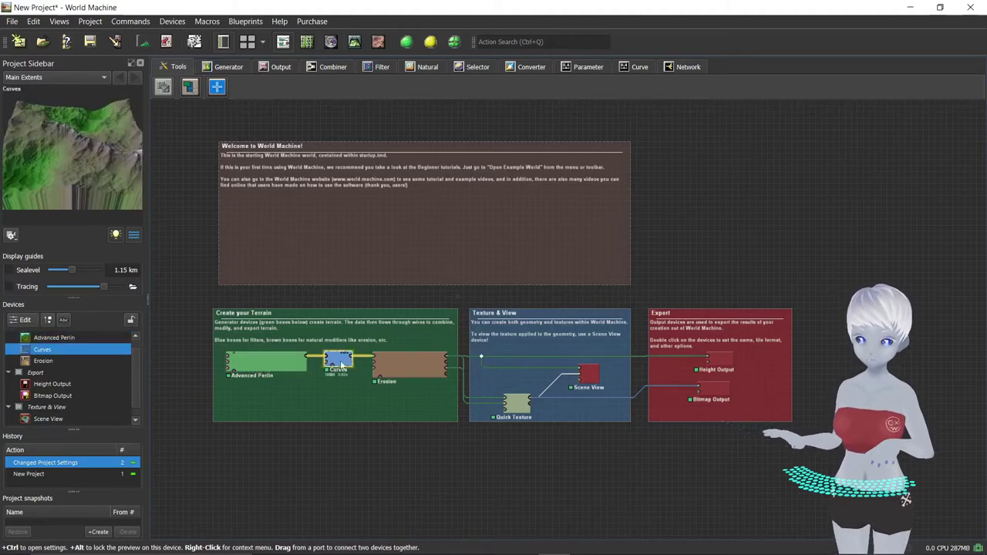
click(409, 364)
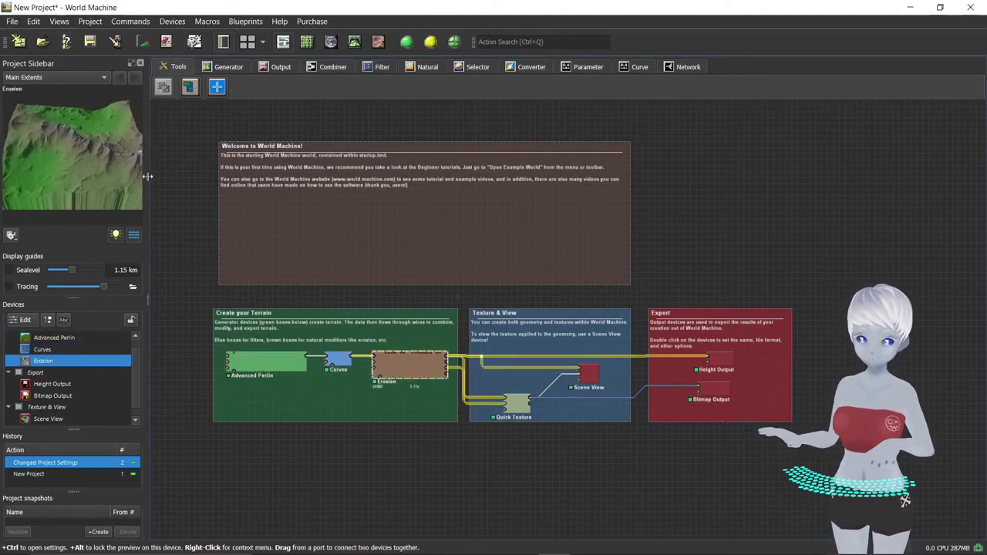
drag(711, 363, 712, 363)
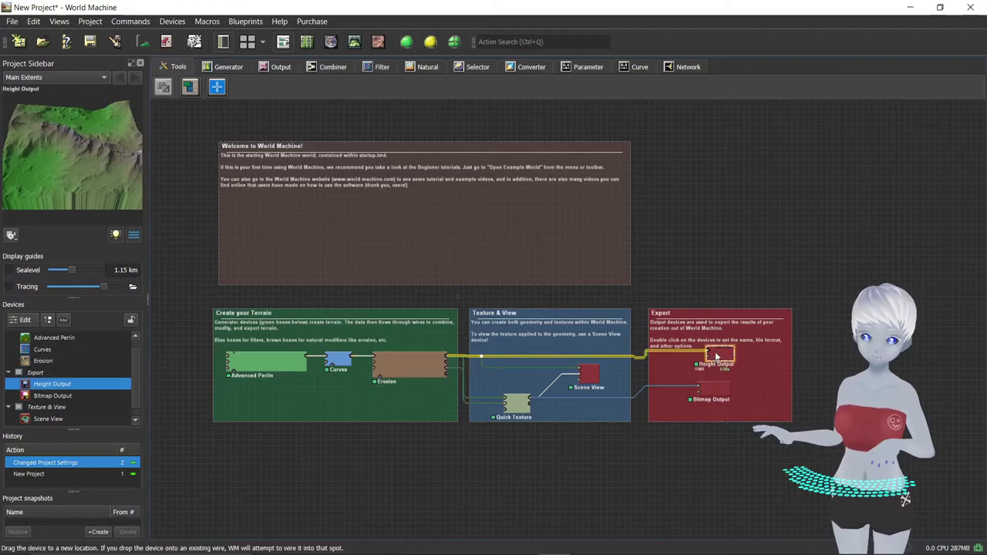
click(337, 359)
click(530, 470)
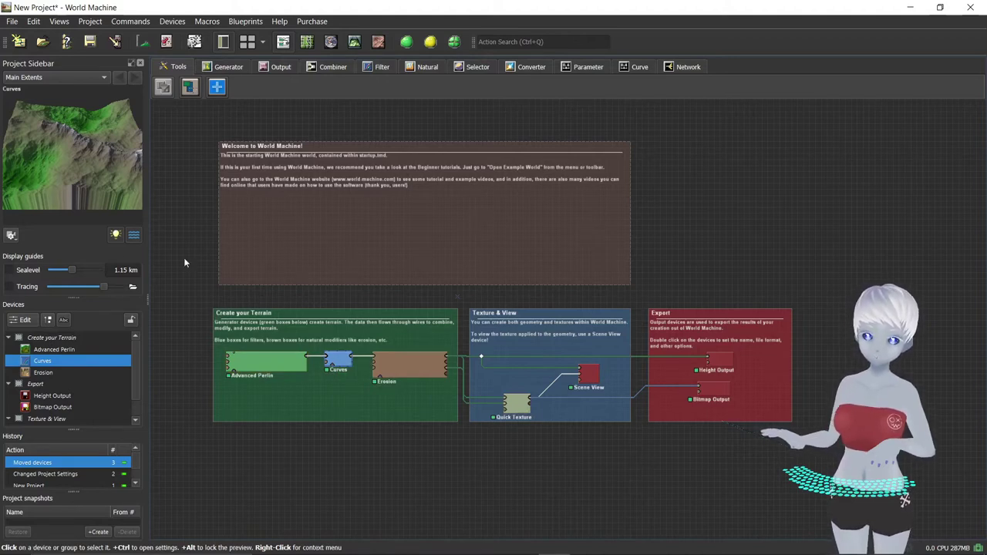
drag(62, 160, 68, 135)
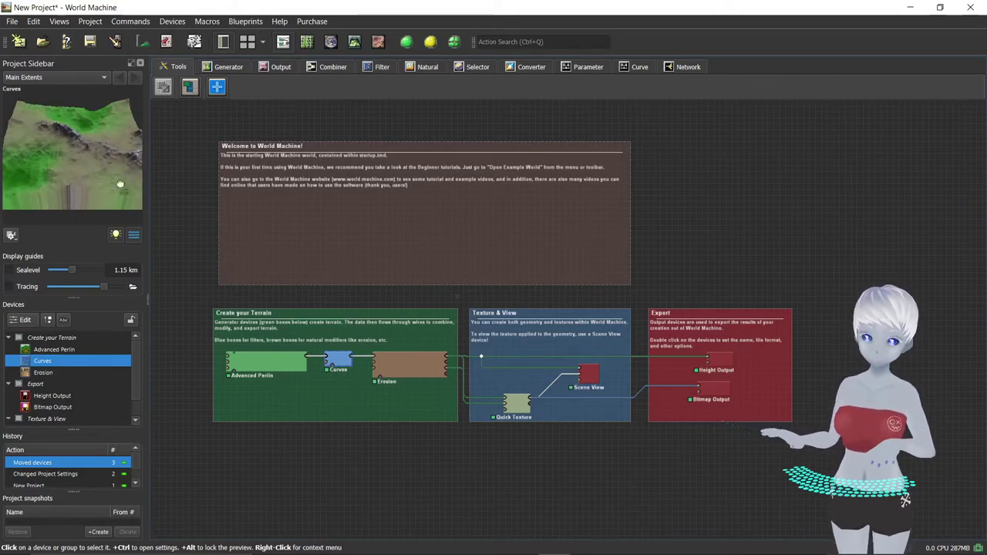
drag(68, 135, 78, 161)
click(480, 311)
drag(470, 301, 618, 458)
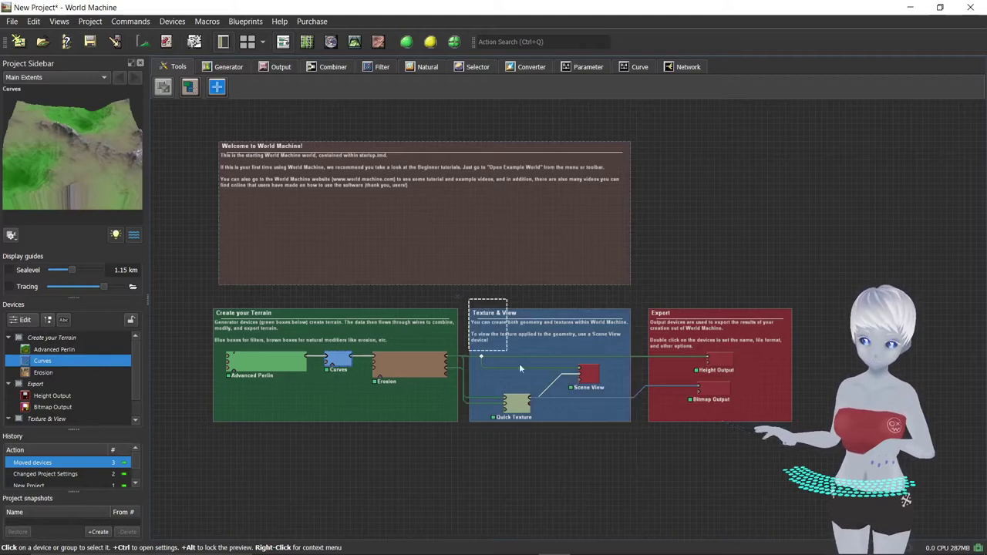
- Delete the Scene View and Quick Texture devices plus the Texture & View and Create your Terrain groups
key(Delete)
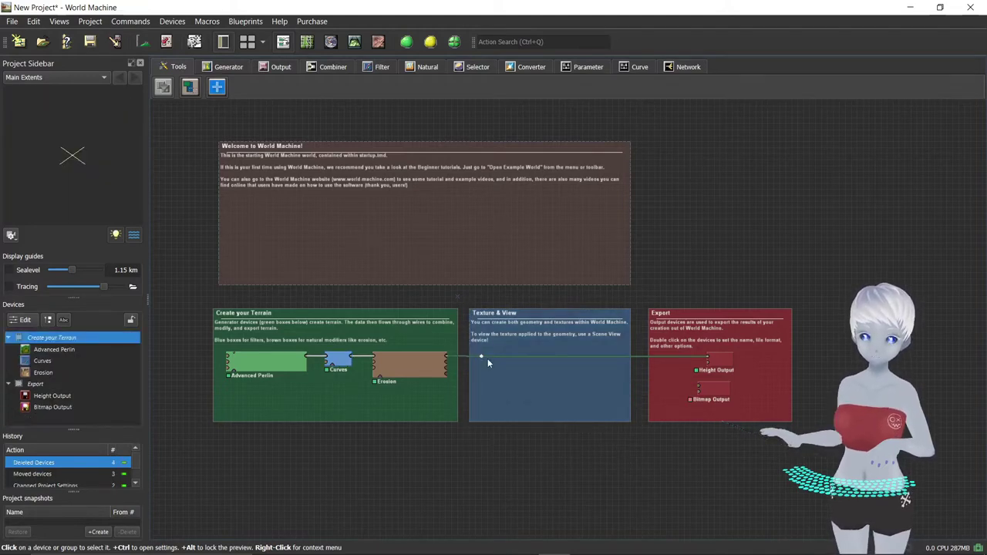
click(416, 366)
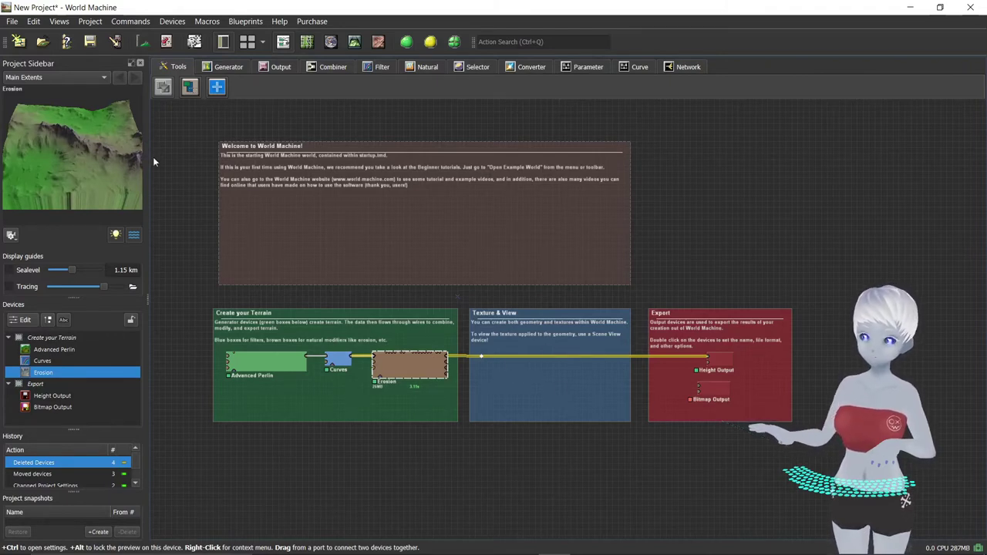
click(574, 402)
key(Delete)
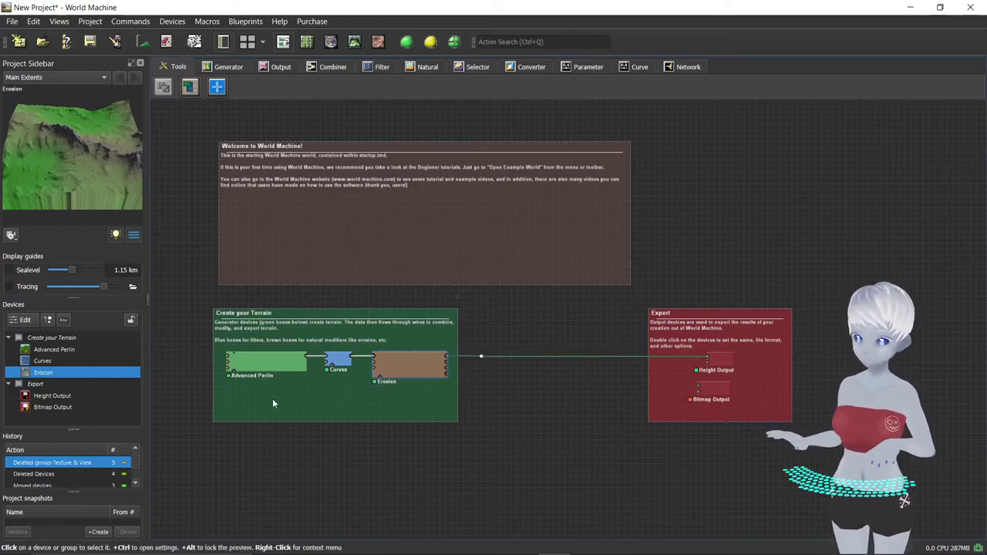
drag(182, 457, 486, 292)
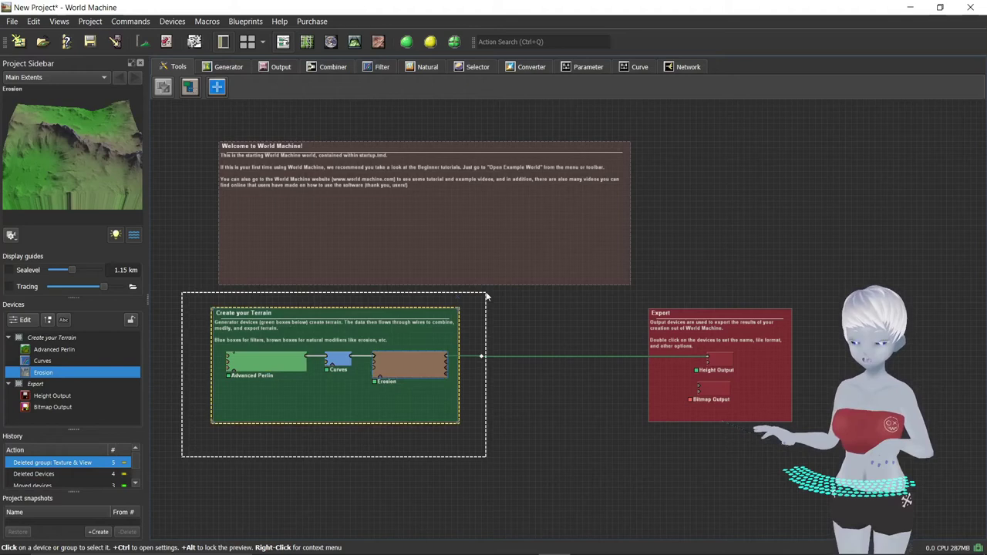
key(Delete)
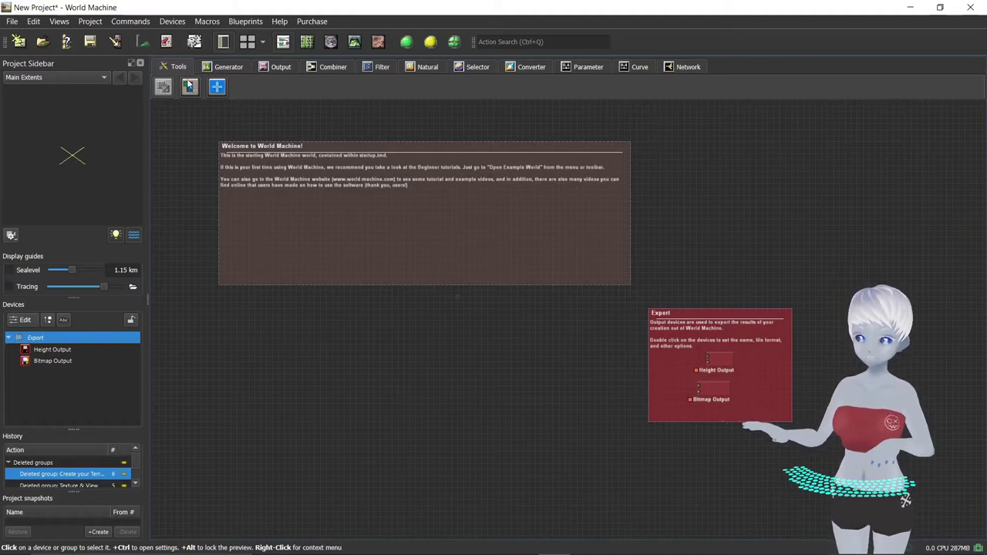
click(229, 67)
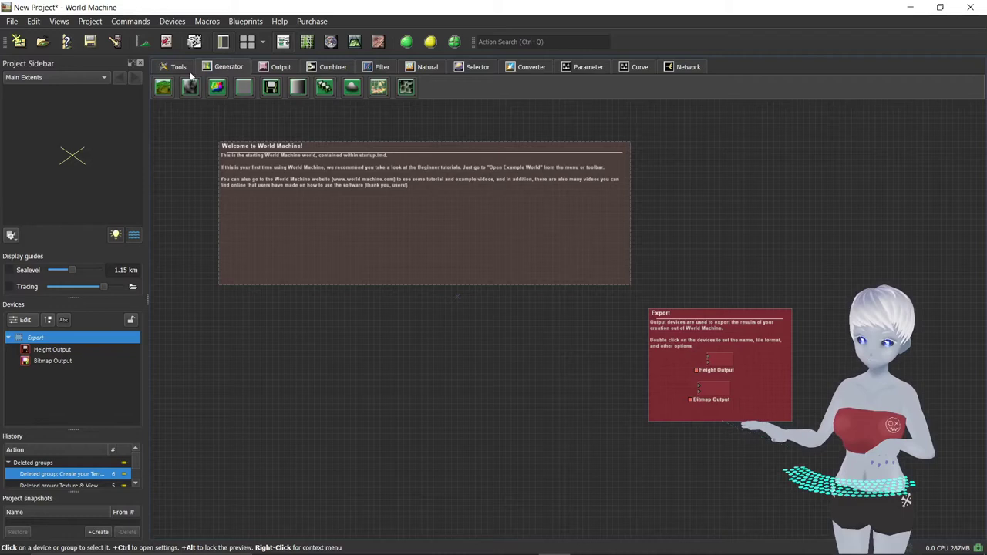
- Place a Voronoi generator on the canvas and lower its Feature Scale from 8 km to 2.058 km
click(412, 90)
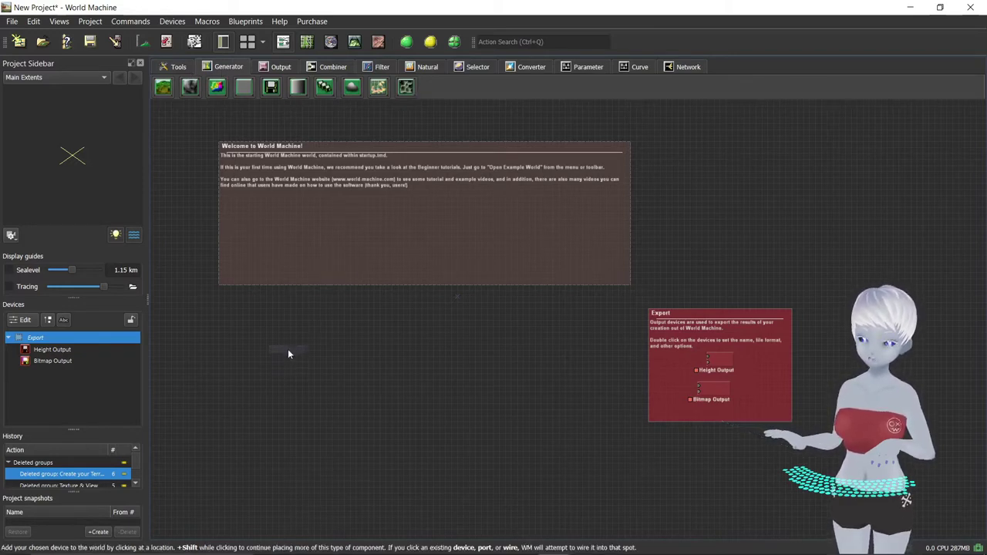
click(288, 354)
double_click(298, 358)
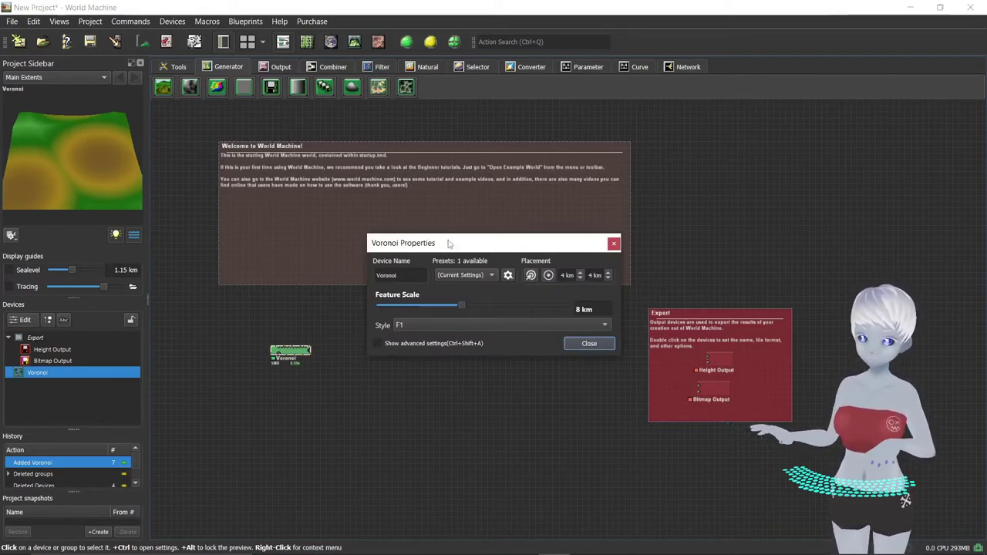
drag(449, 244, 415, 196)
drag(425, 255, 390, 260)
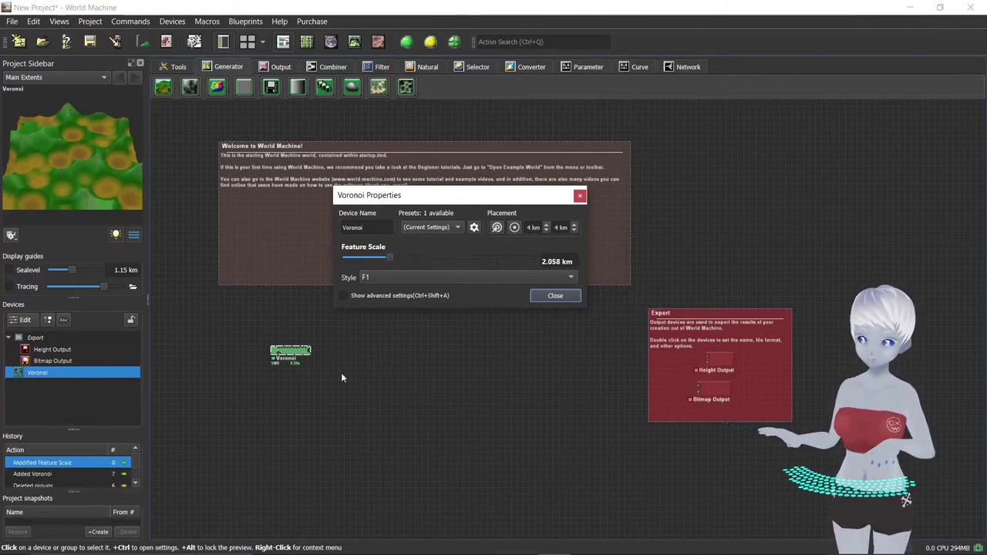
mouse_move(97, 187)
mouse_down()
mouse_move(82, 162)
mouse_move(97, 175)
mouse_up()
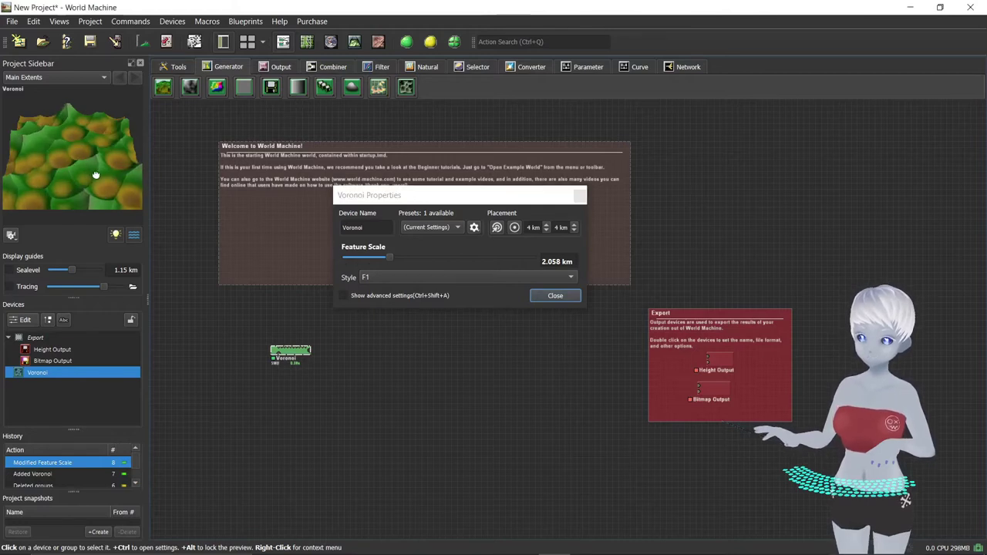
click(400, 238)
- Try the F4, Cellular F2 and Cellular F1 Voronoi styles, settling on F4 - F1
click(430, 273)
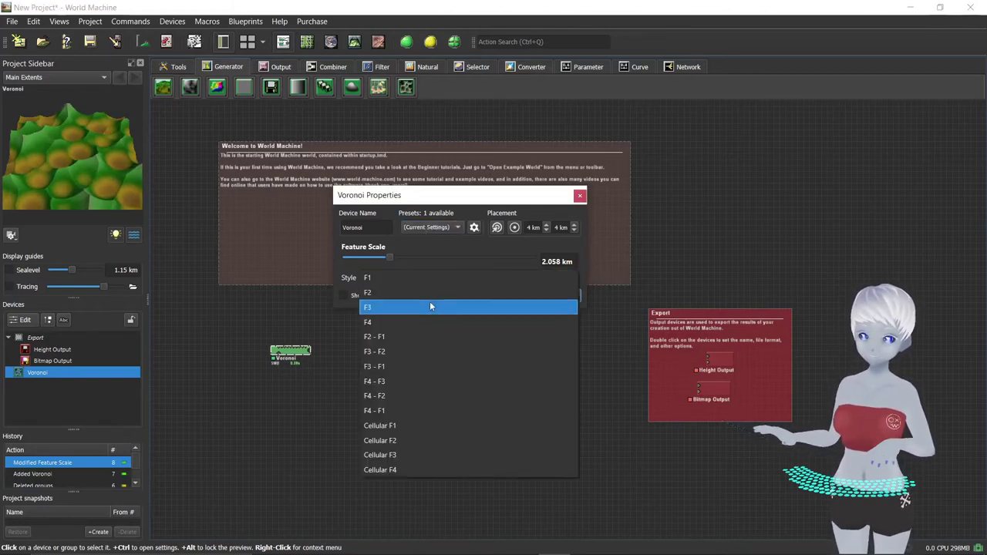
click(429, 321)
click(428, 275)
click(432, 397)
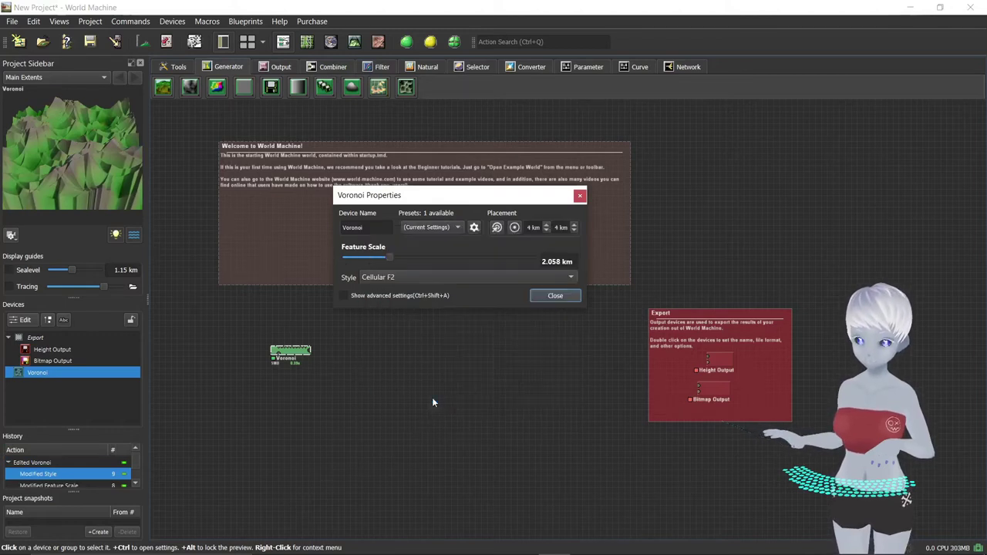
click(417, 277)
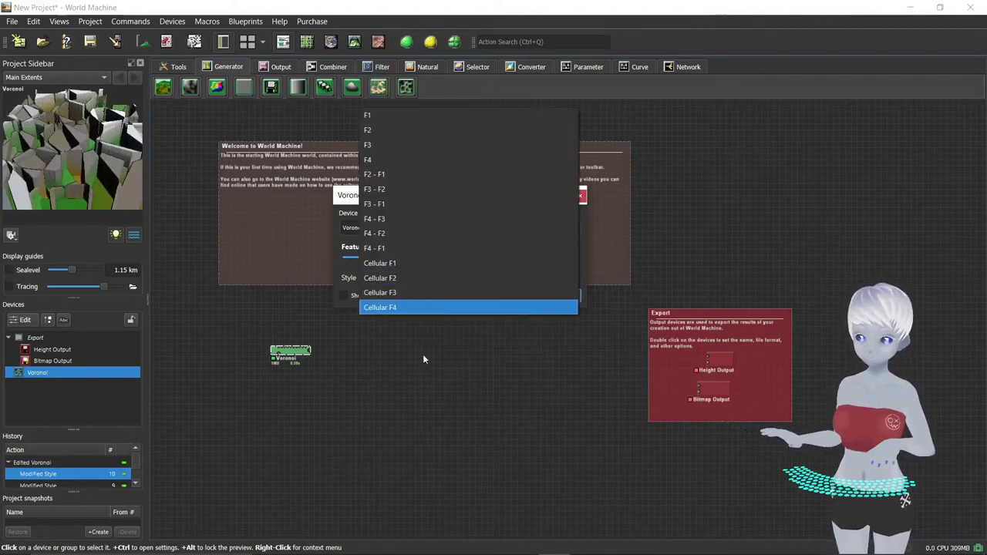
click(409, 262)
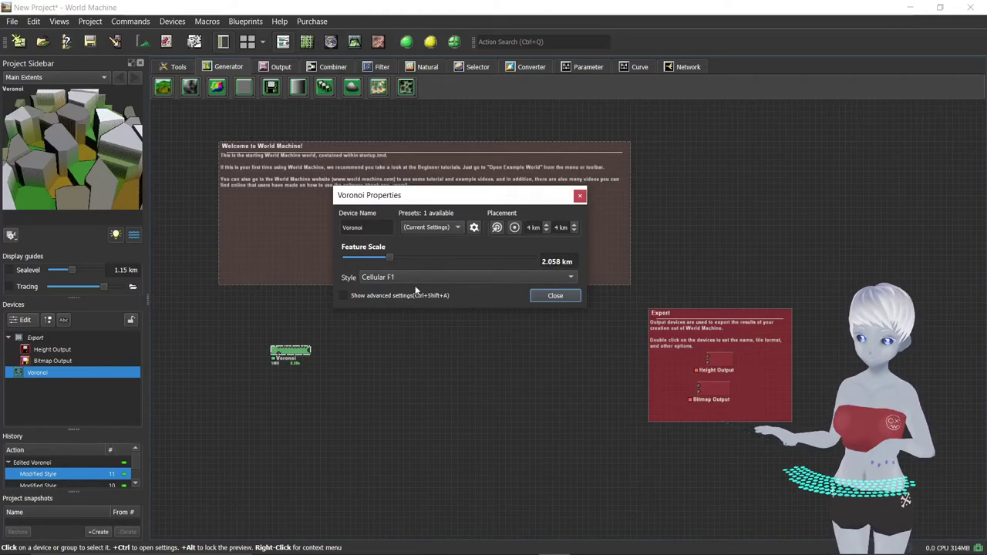
click(397, 274)
click(408, 277)
click(415, 271)
click(401, 263)
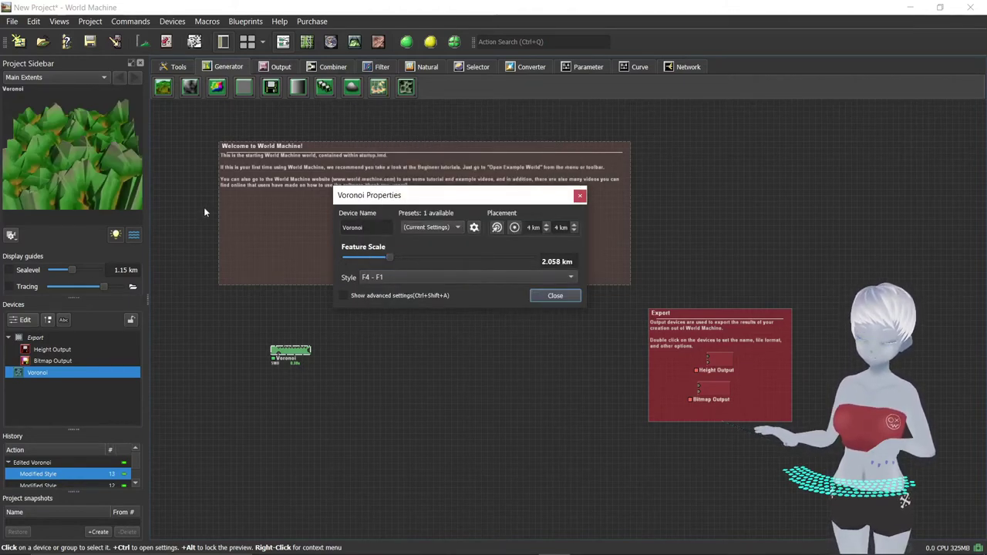
- Raise the Voronoi Feature Scale to 4.361 km and close its settings window
drag(79, 193, 72, 170)
drag(391, 256, 412, 259)
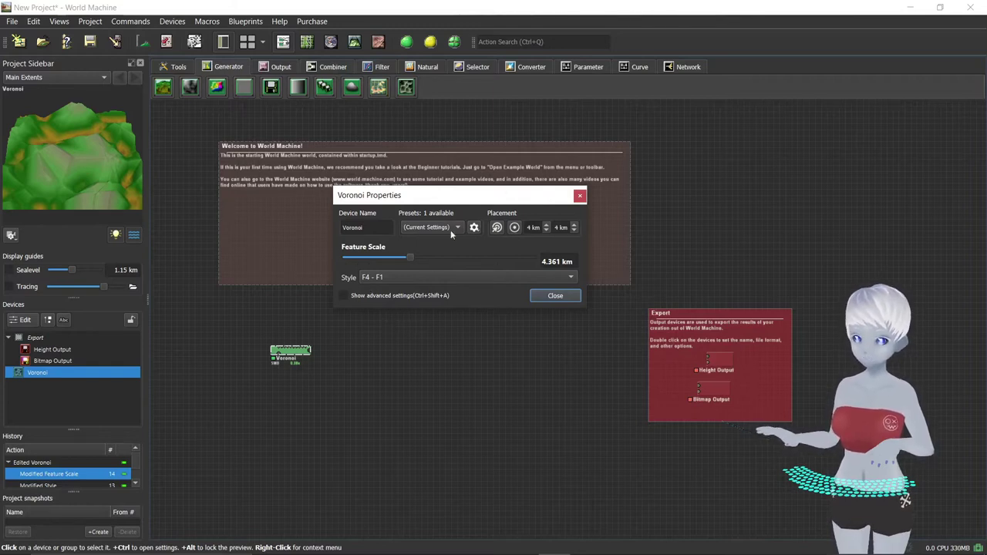
click(580, 195)
mouse_move(87, 144)
mouse_down()
mouse_move(72, 158)
mouse_move(70, 130)
mouse_move(85, 141)
mouse_move(72, 126)
mouse_move(83, 132)
mouse_up()
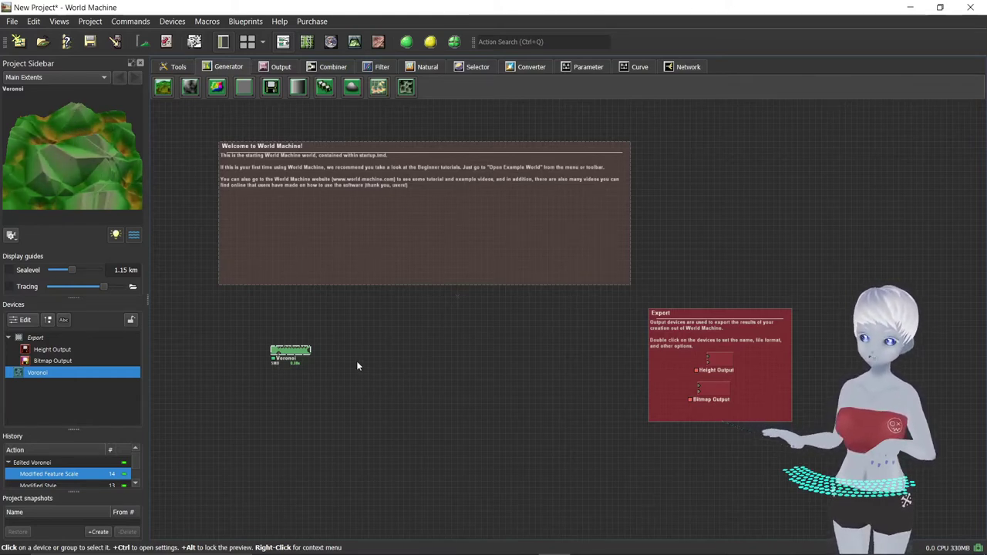
- Add a Basic Noise generator just below Voronoi, then pull a wire from Voronoi's output onto empty canvas
scroll(338, 389, up, 1)
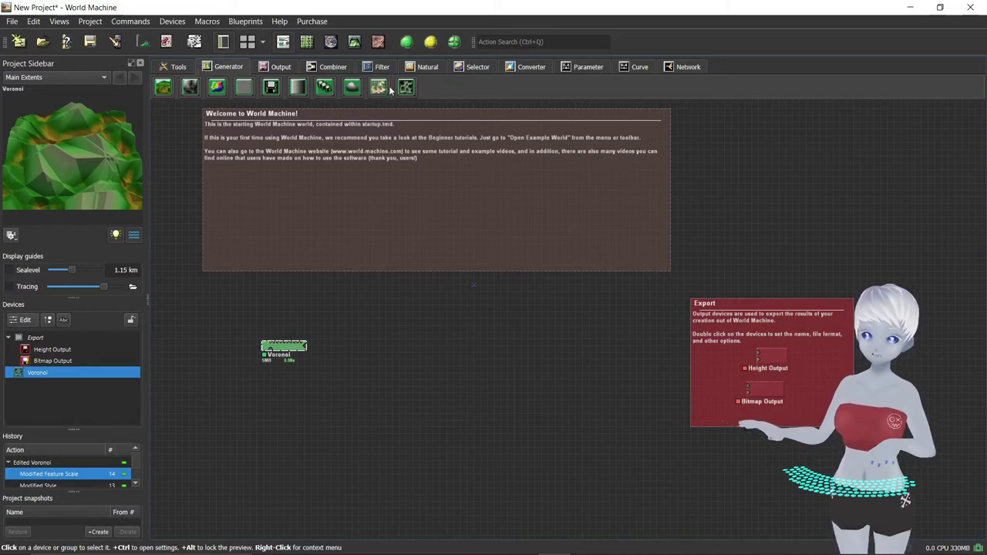
click(190, 89)
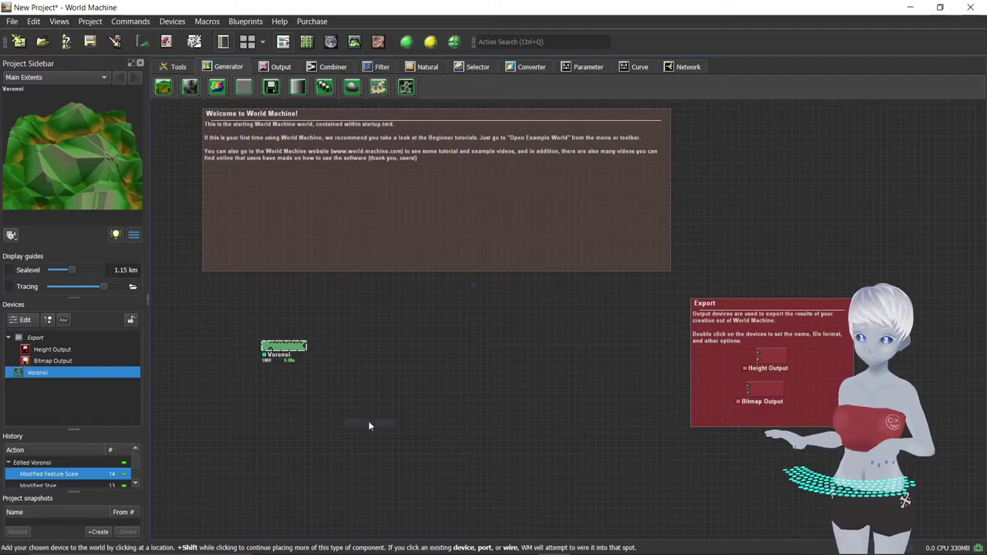
click(301, 385)
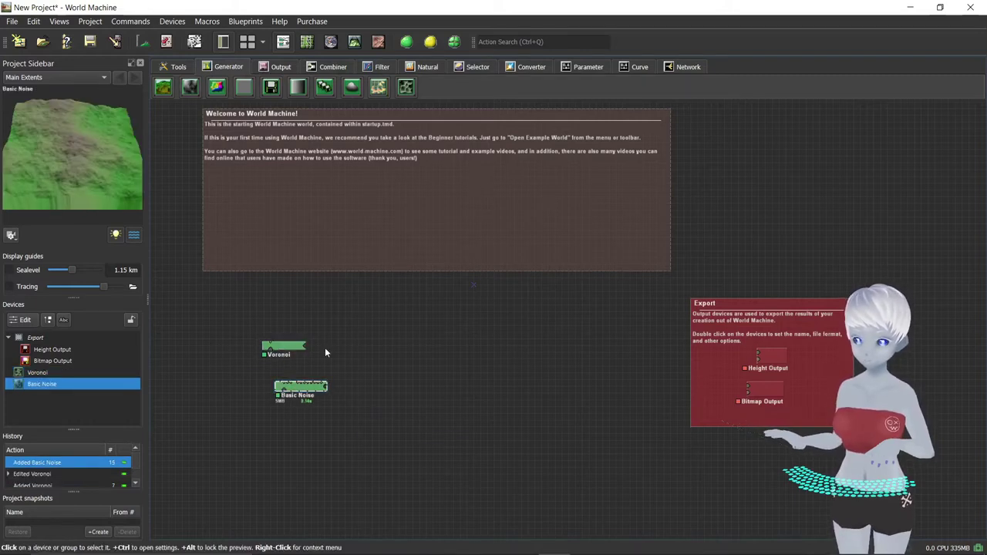
drag(88, 200, 85, 128)
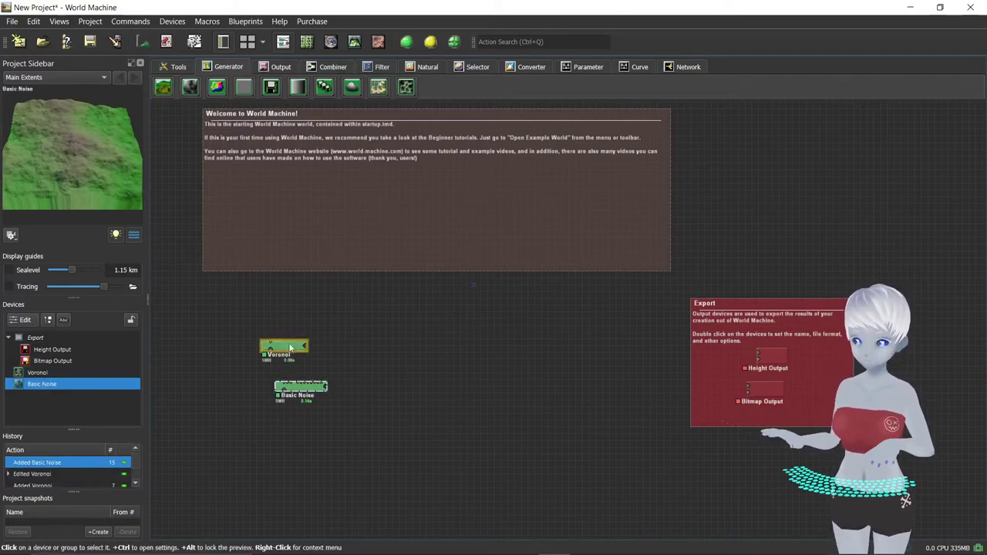
drag(304, 393, 284, 380)
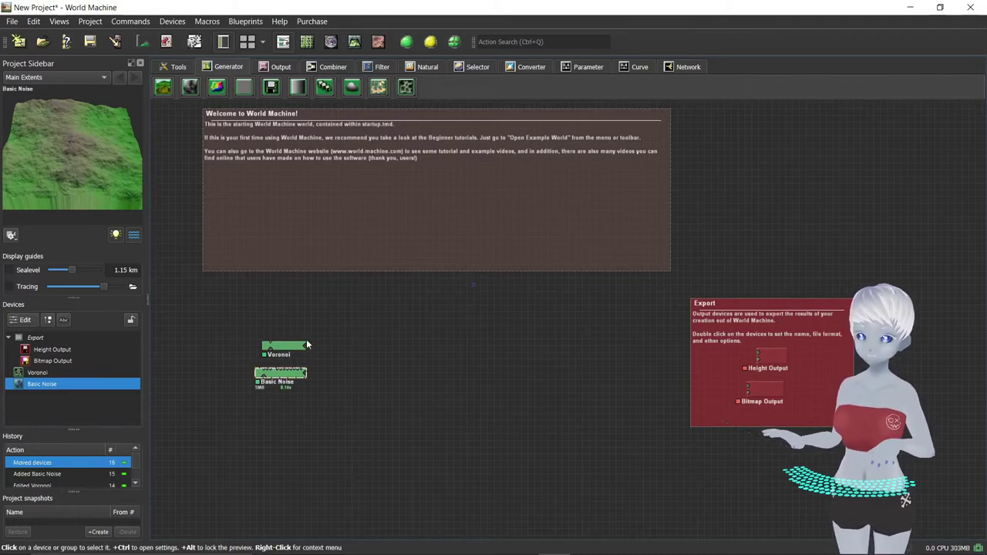
drag(306, 345, 375, 347)
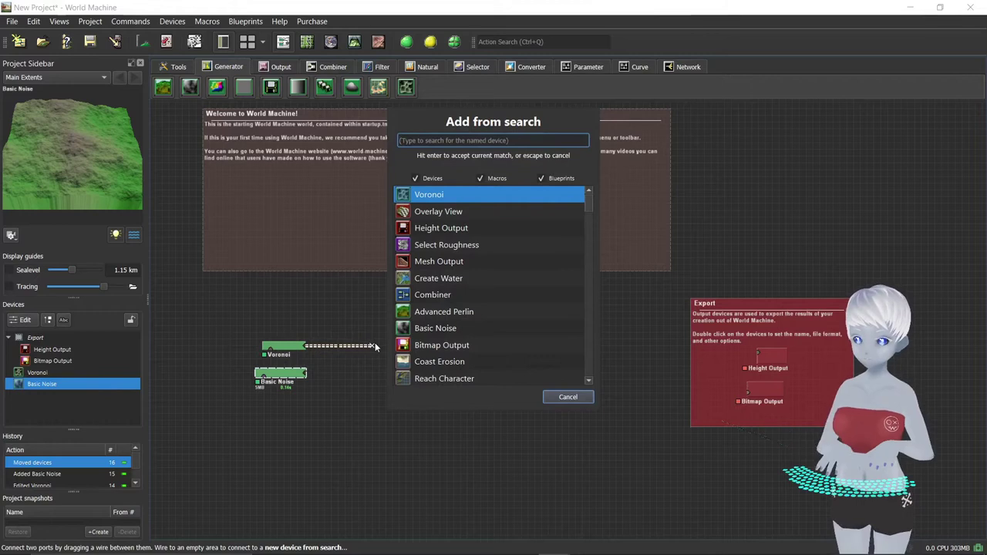
- Add a Combiner via 'co' search blending Voronoi and Basic Noise, Average method at Strength 0.26
text(co)
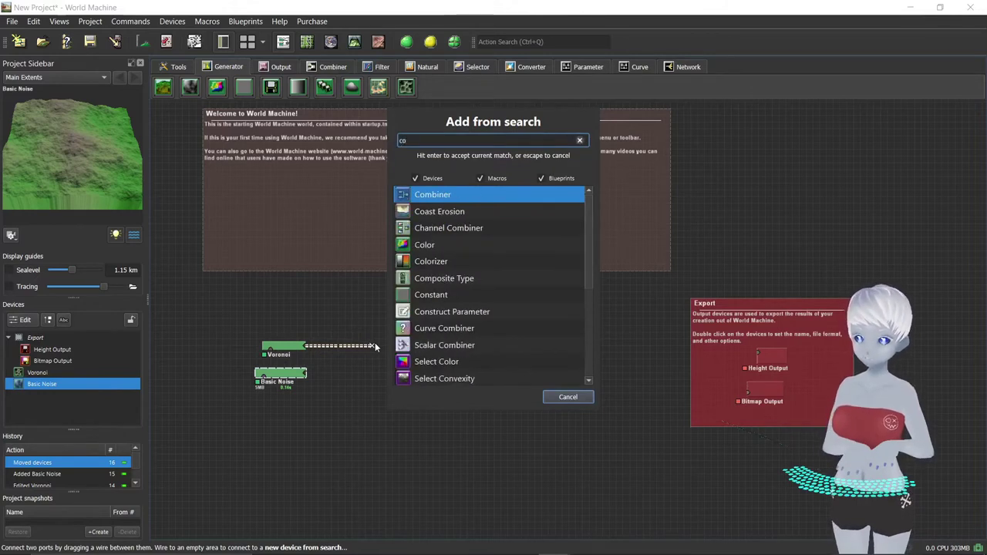
key(Return)
drag(307, 373, 377, 348)
double_click(381, 351)
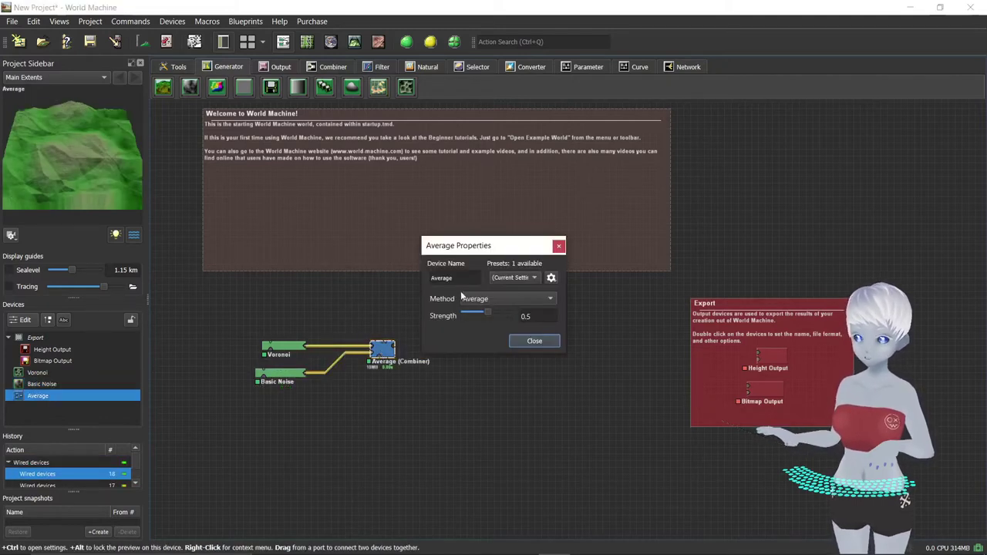
mouse_move(490, 312)
mouse_down()
mouse_move(466, 311)
mouse_move(497, 310)
mouse_move(475, 311)
mouse_up()
- Try the Add, Subtract, Multiply, Divide and Screen combine methods, settling on Overlay
click(494, 298)
click(522, 313)
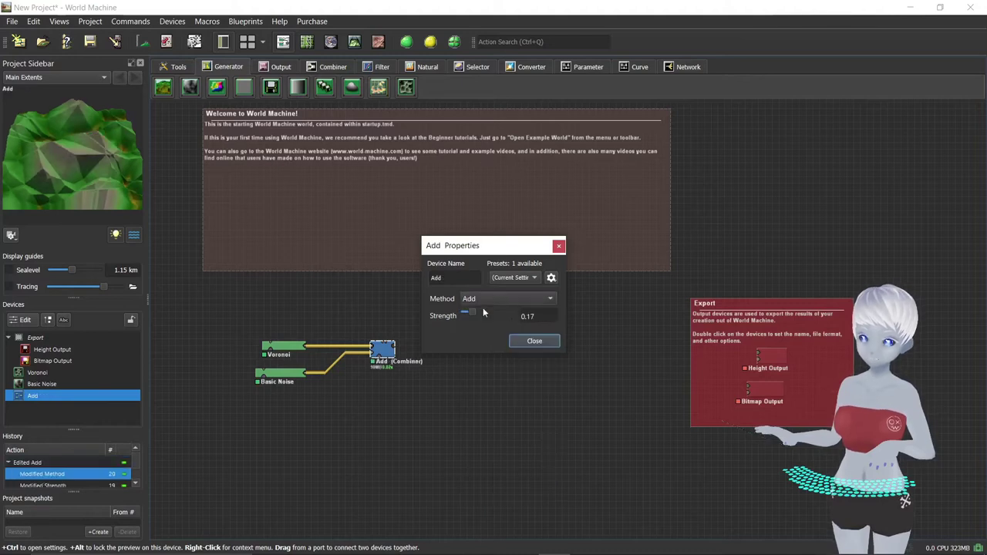
click(493, 299)
click(490, 313)
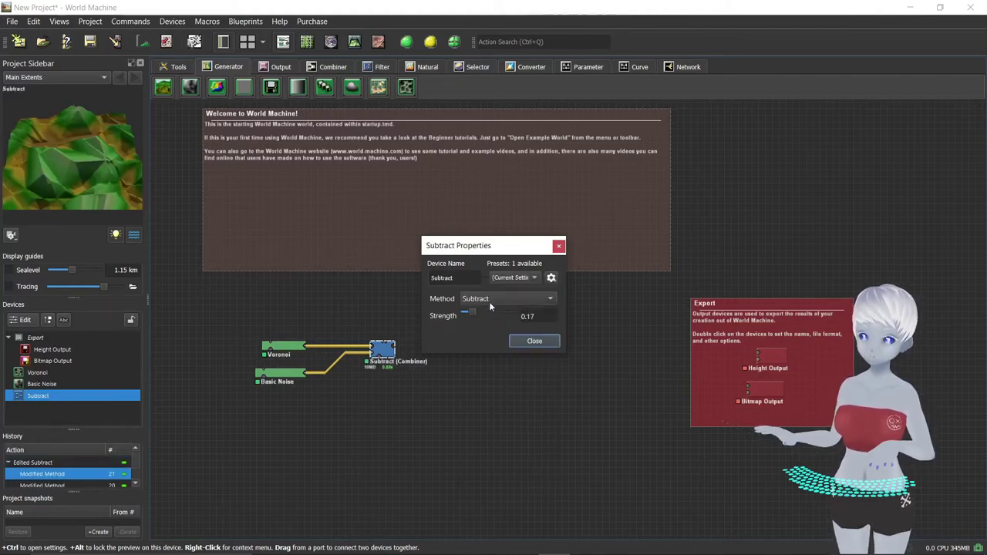
click(489, 302)
click(501, 328)
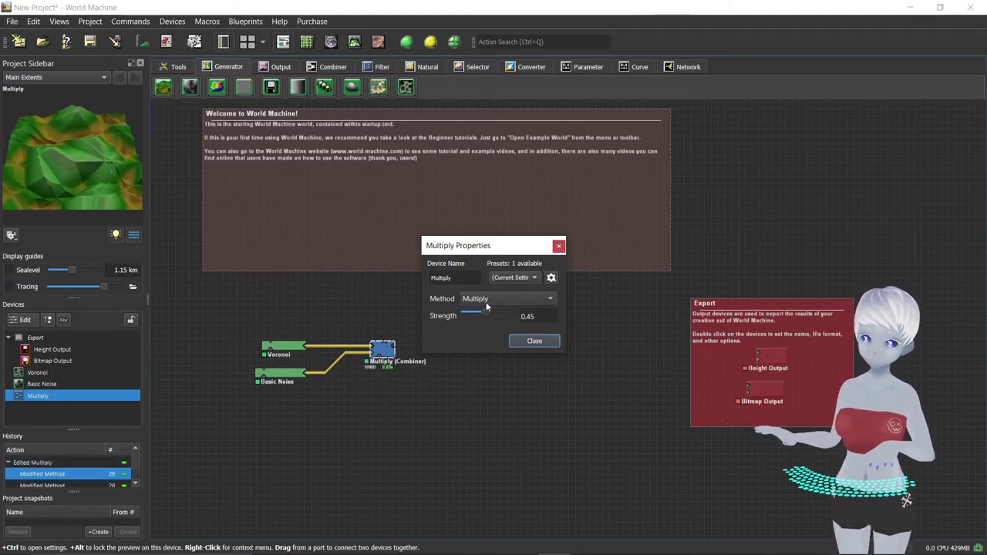
click(486, 300)
click(495, 312)
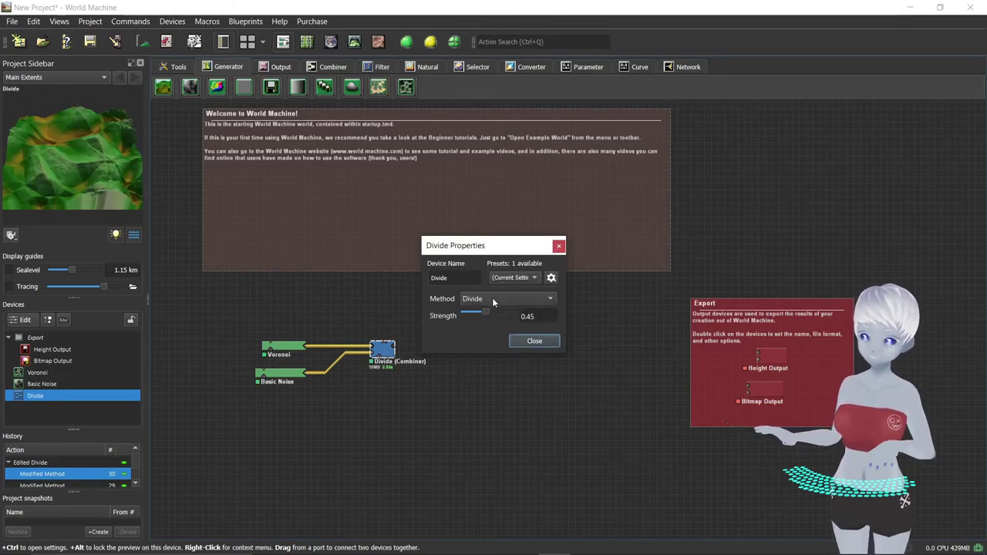
click(492, 296)
click(499, 320)
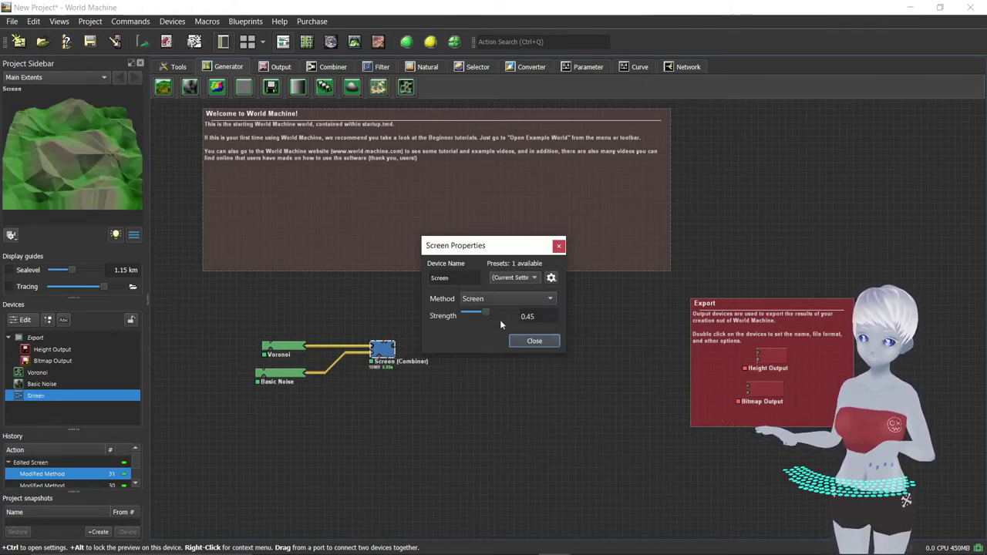
key(Down)
click(483, 315)
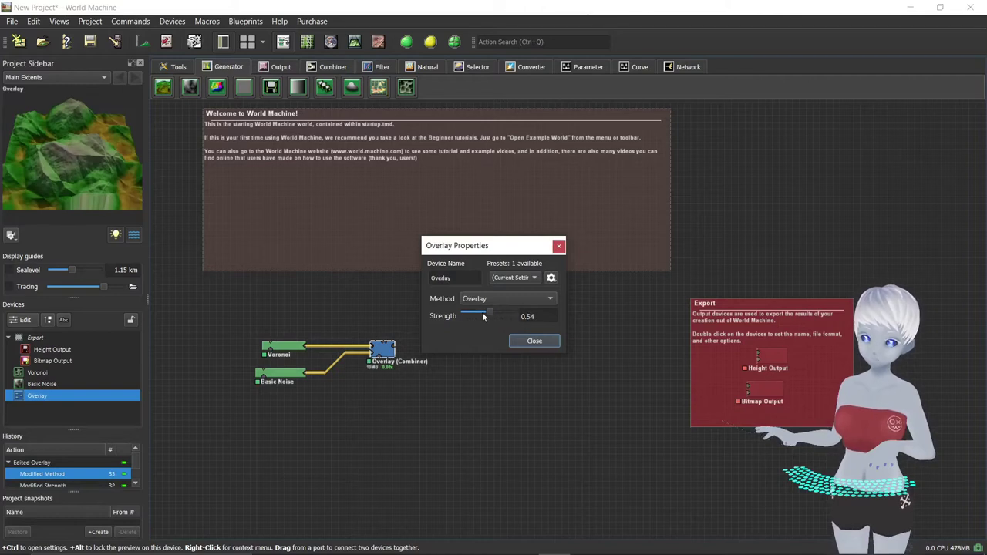
- Raise the Overlay strength to 0.76, close its properties and nudge the node slightly left
drag(486, 310, 497, 309)
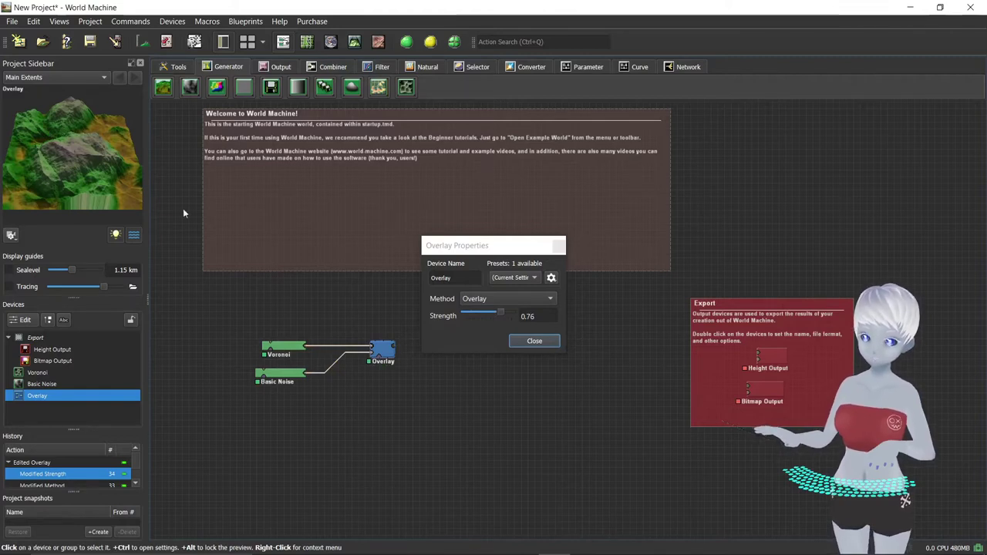
click(533, 341)
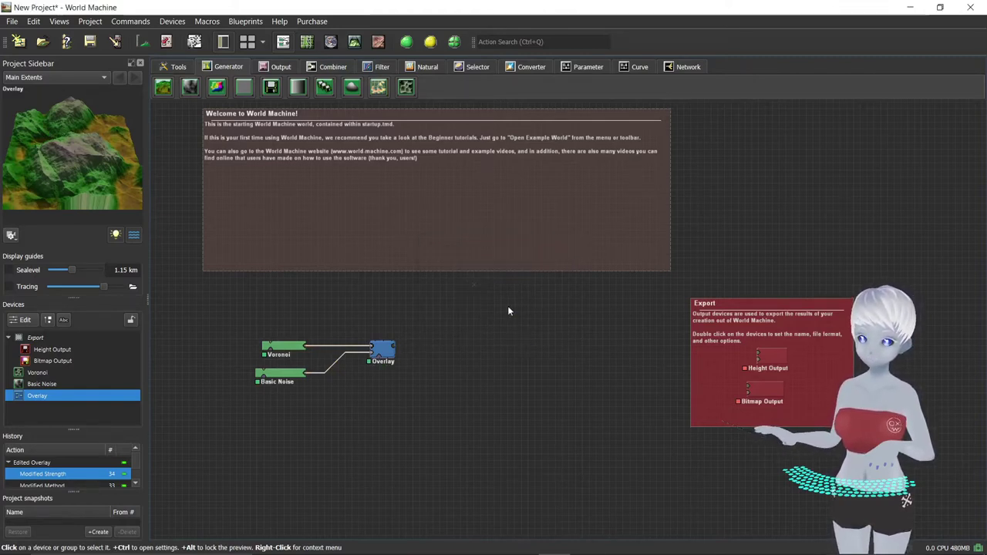
drag(381, 343, 354, 343)
mouse_move(82, 139)
mouse_down()
mouse_move(36, 139)
mouse_move(88, 131)
mouse_move(13, 155)
mouse_move(106, 172)
mouse_move(43, 141)
mouse_move(139, 134)
mouse_up()
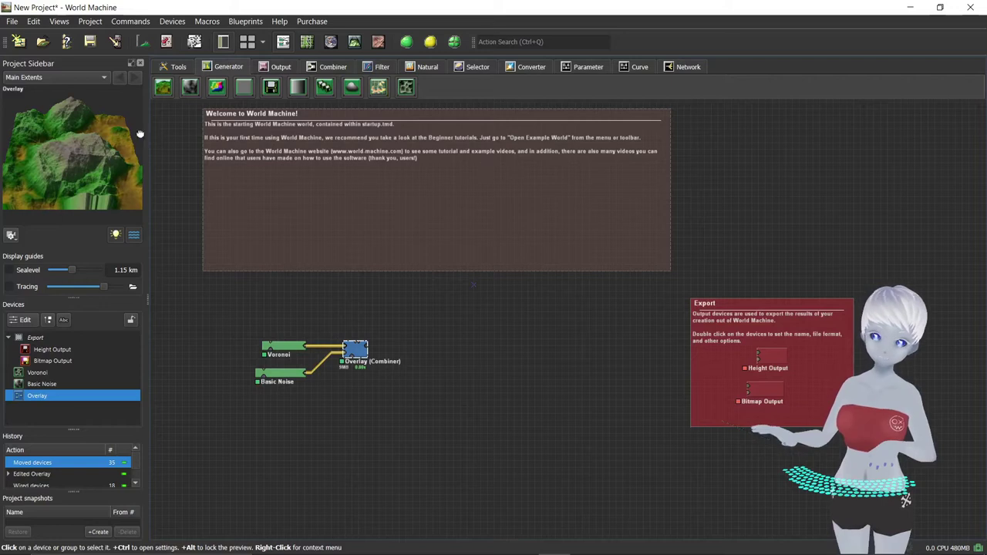
- Place an Erosion device from the Natural tab, wire Overlay's output into it, and bring up its properties
click(428, 67)
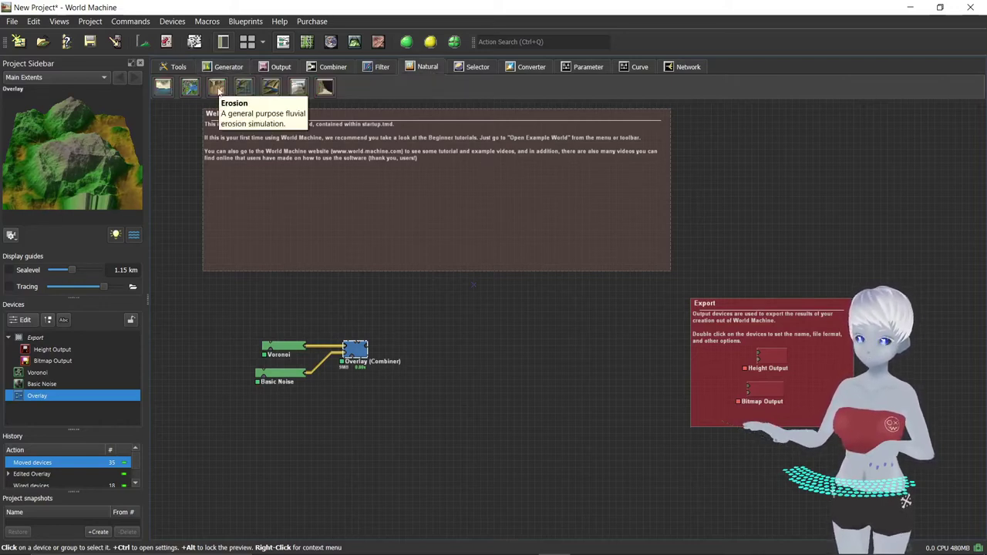
click(217, 86)
click(441, 345)
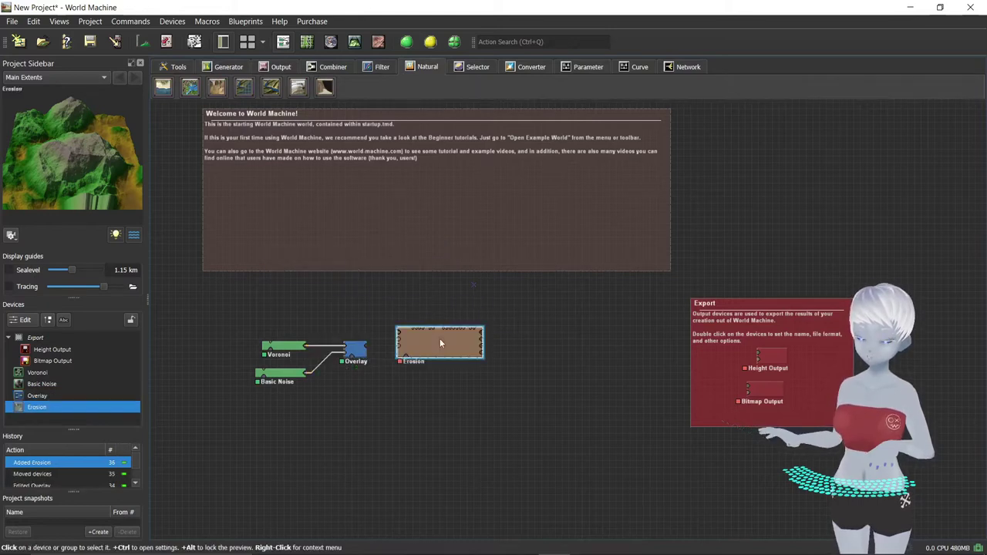
drag(371, 345, 399, 334)
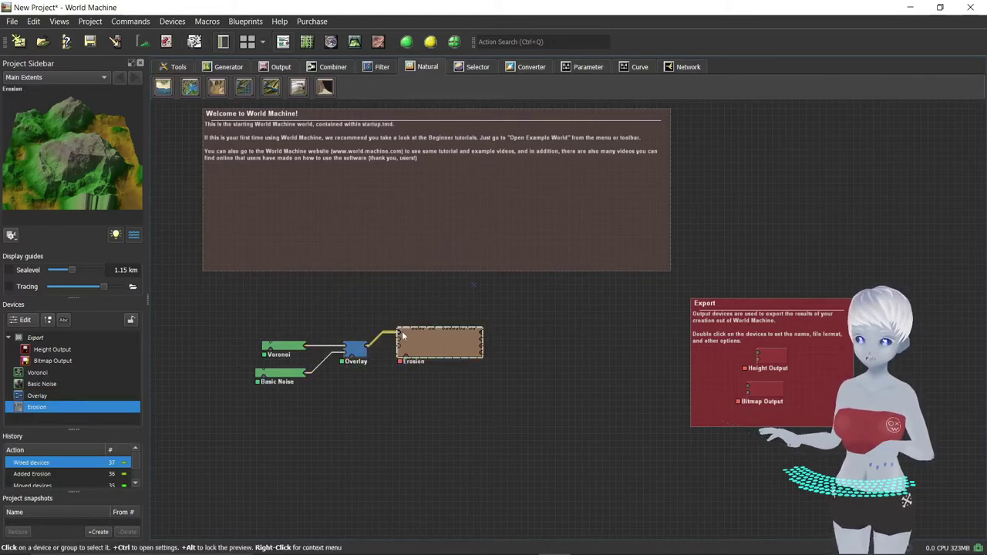
double_click(443, 344)
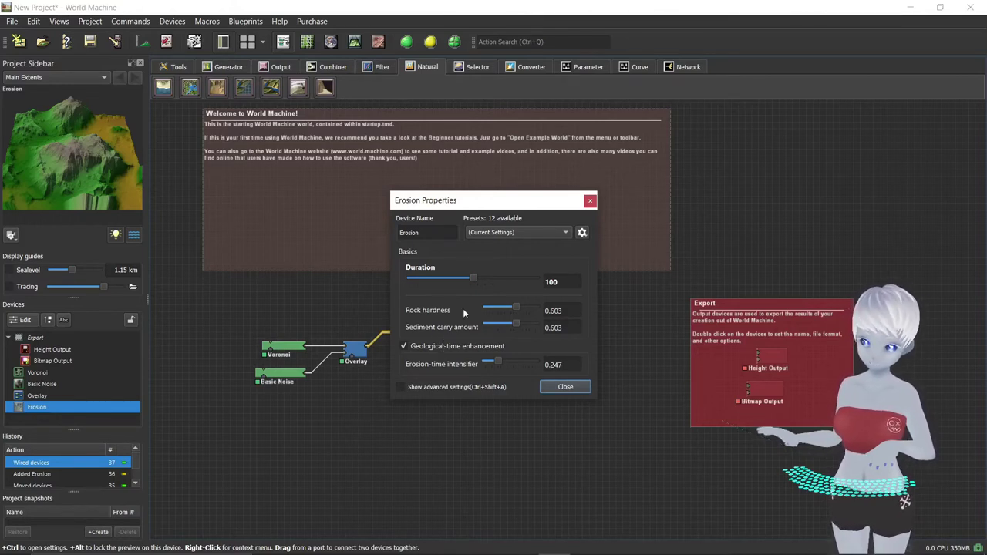
- Set the Erosion Duration to 81
mouse_move(474, 278)
mouse_down()
mouse_move(530, 287)
mouse_move(473, 287)
mouse_up()
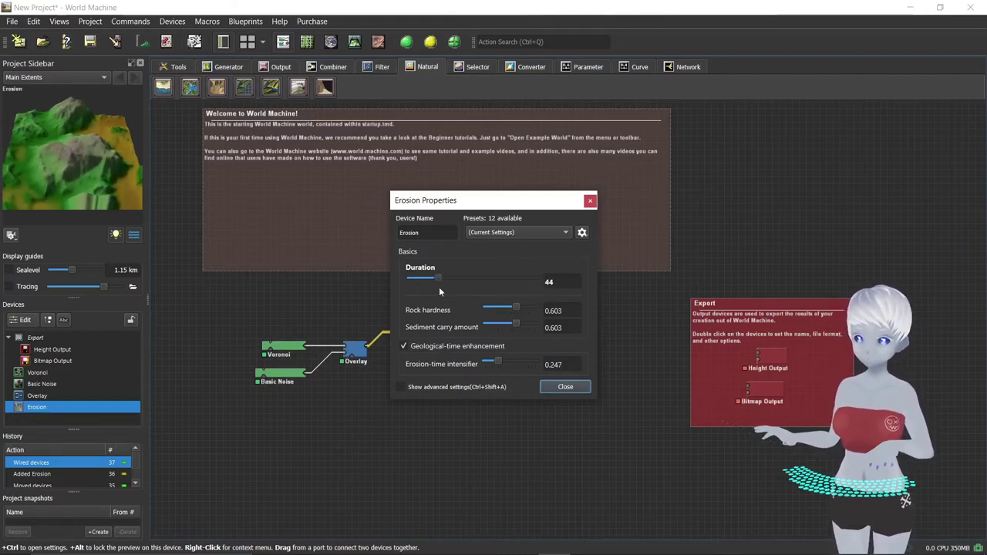
drag(55, 165, 37, 165)
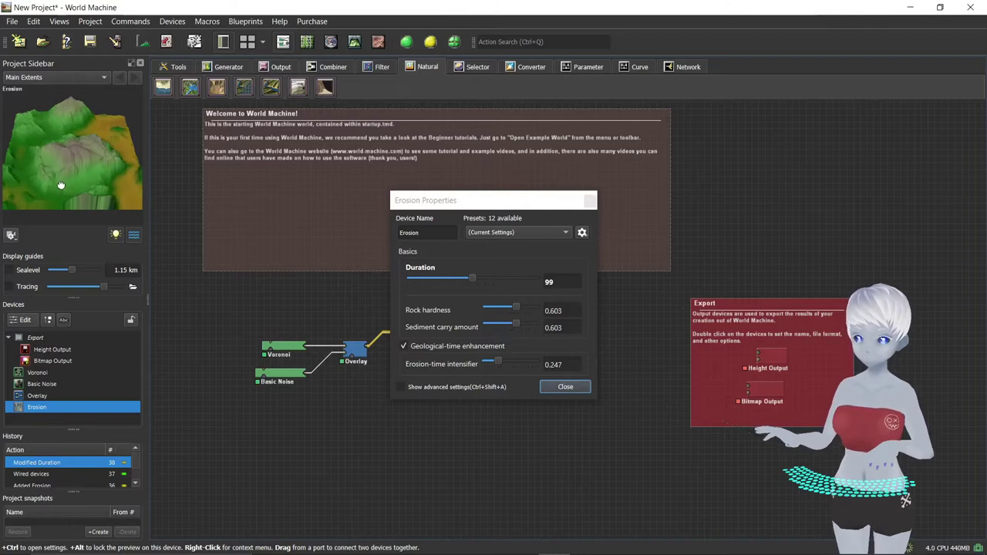
mouse_move(477, 279)
mouse_down()
mouse_move(408, 280)
mouse_move(530, 280)
mouse_move(412, 272)
mouse_move(492, 284)
mouse_up()
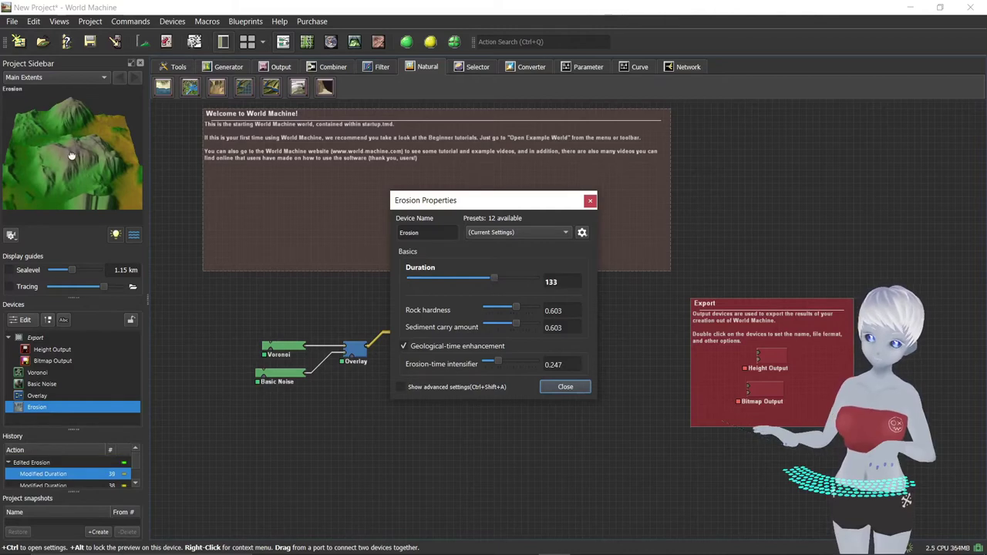
drag(492, 278, 460, 279)
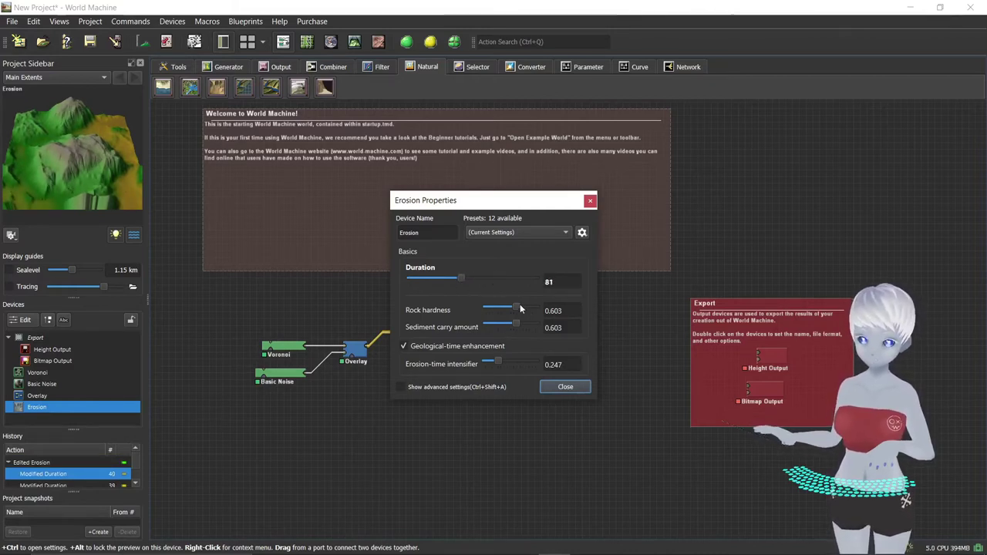
- Set Rock hardness 0.68, Sediment carry 0.79 and Erosion-time intensifier 0.59, then inspect the preview
mouse_move(519, 308)
mouse_down()
mouse_move(504, 311)
mouse_move(533, 308)
mouse_up()
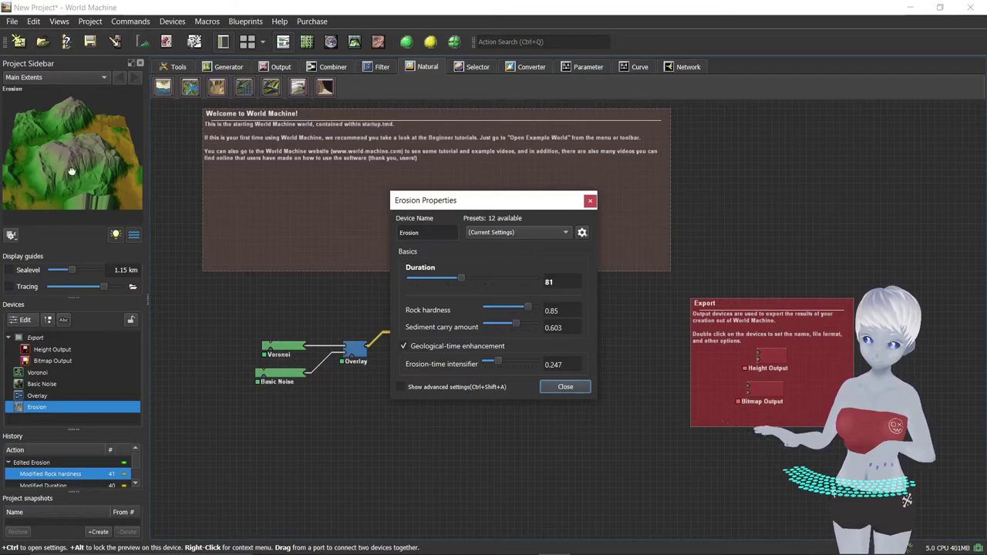
click(494, 310)
drag(477, 304, 523, 310)
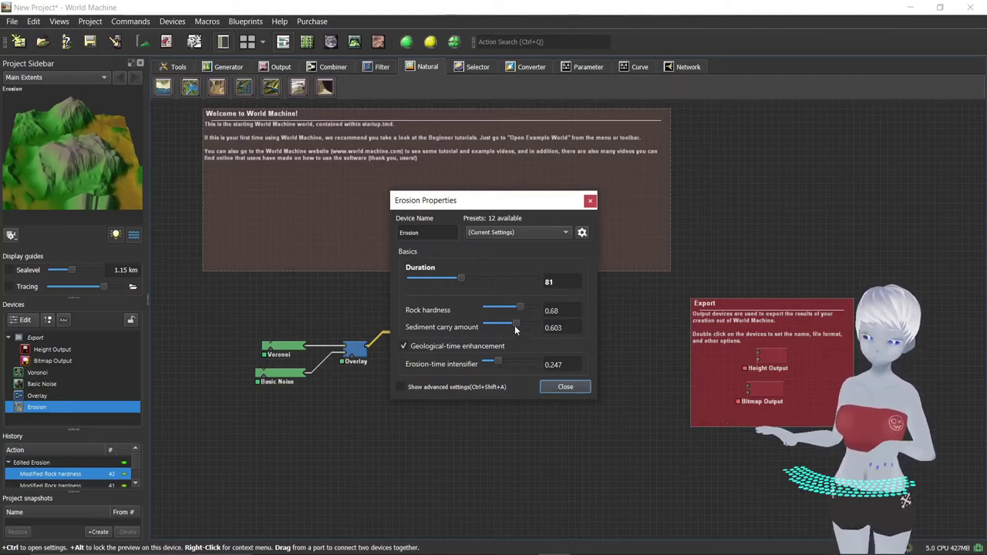
mouse_move(515, 329)
mouse_down()
mouse_move(483, 329)
mouse_move(531, 327)
mouse_up()
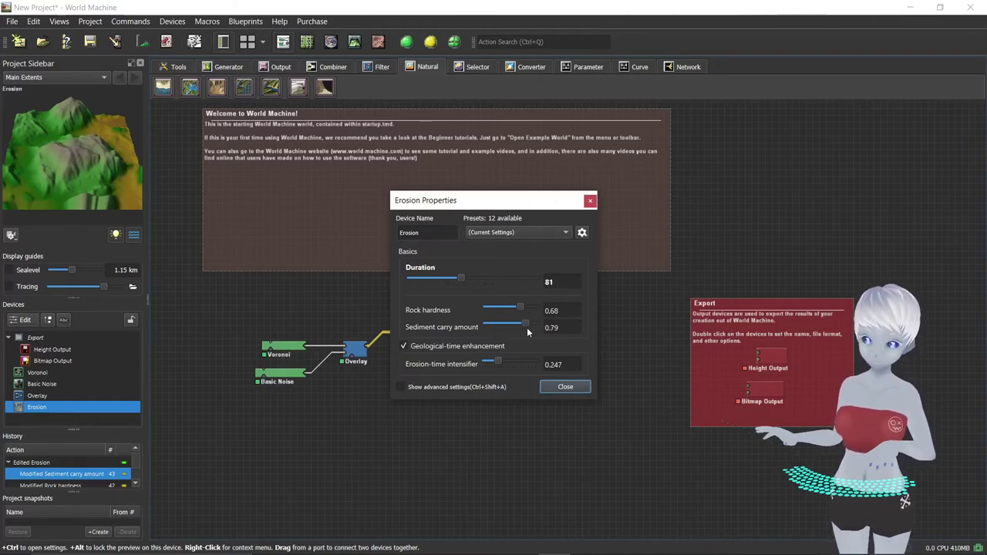
drag(498, 362, 515, 363)
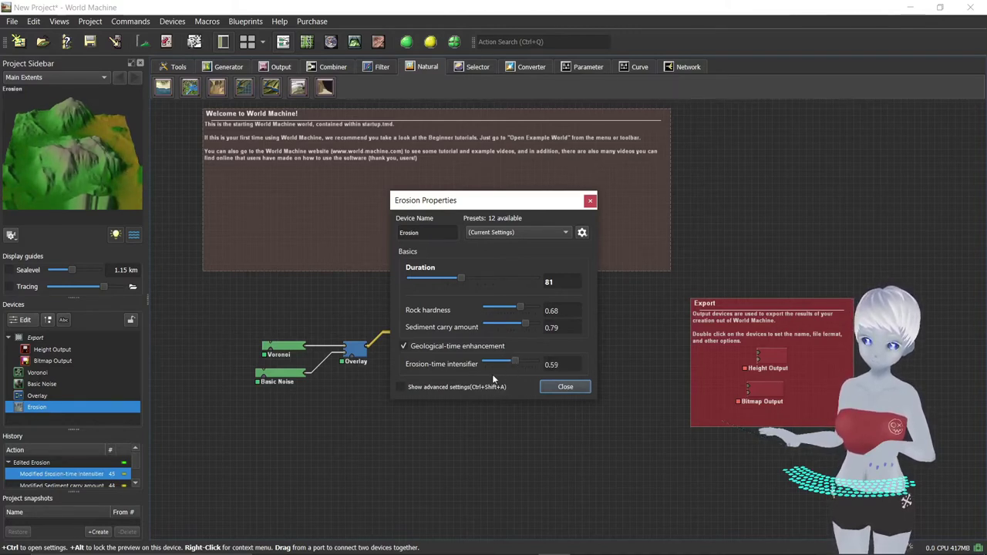
mouse_move(85, 151)
mouse_down()
mouse_move(60, 149)
mouse_move(107, 176)
mouse_up()
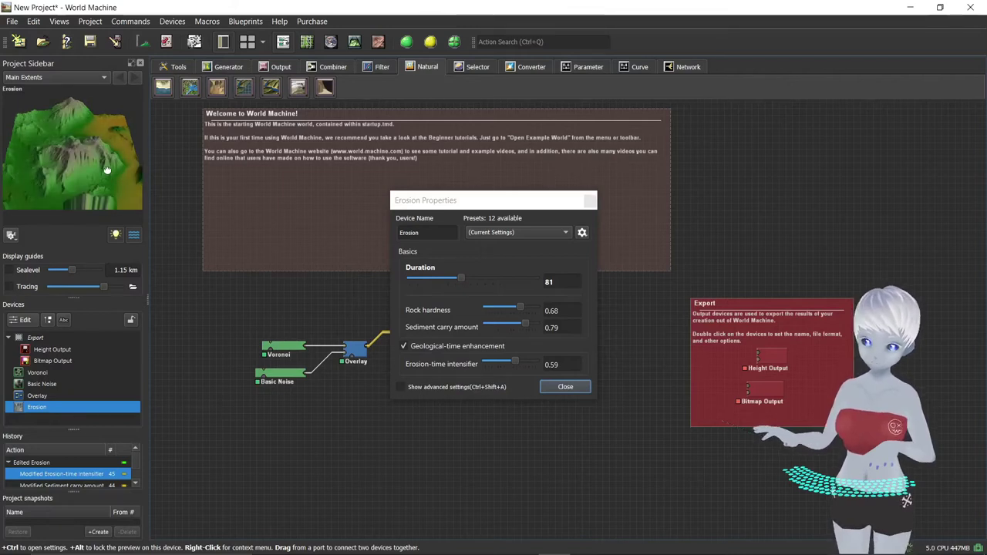
drag(90, 193, 96, 182)
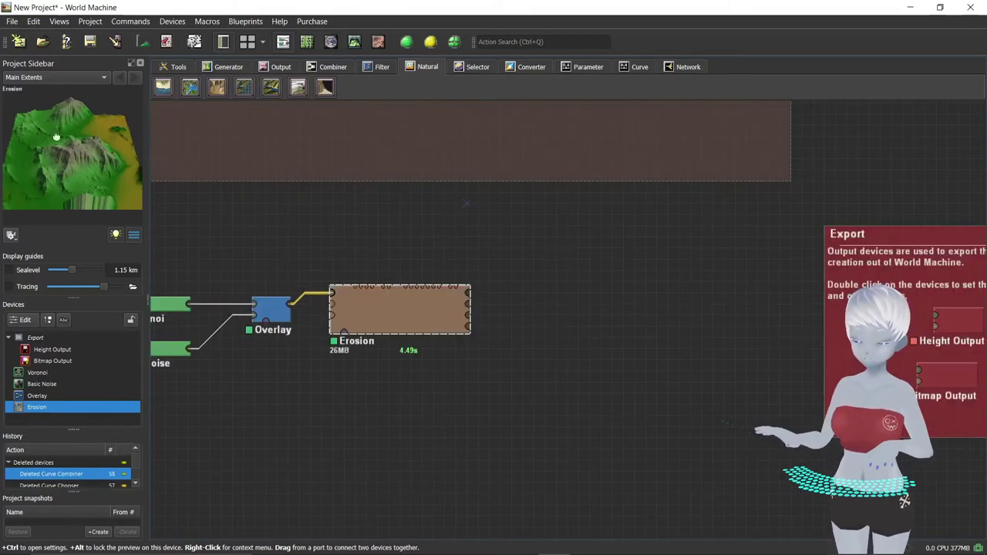
- Turn on the sea level guide and try levels between 742.4 m and 901.5 m
mouse_move(67, 180)
mouse_down()
mouse_move(83, 167)
mouse_move(43, 175)
mouse_up()
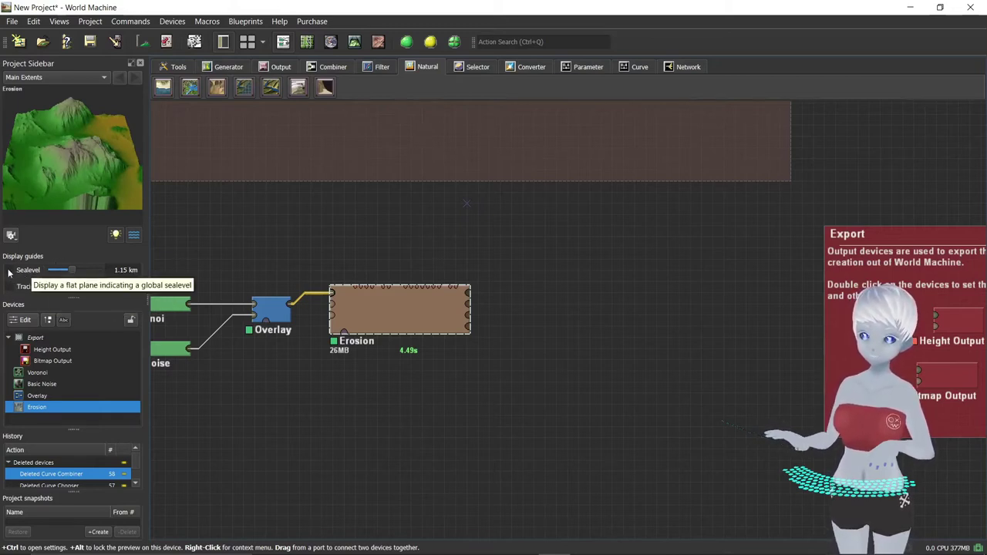
click(9, 271)
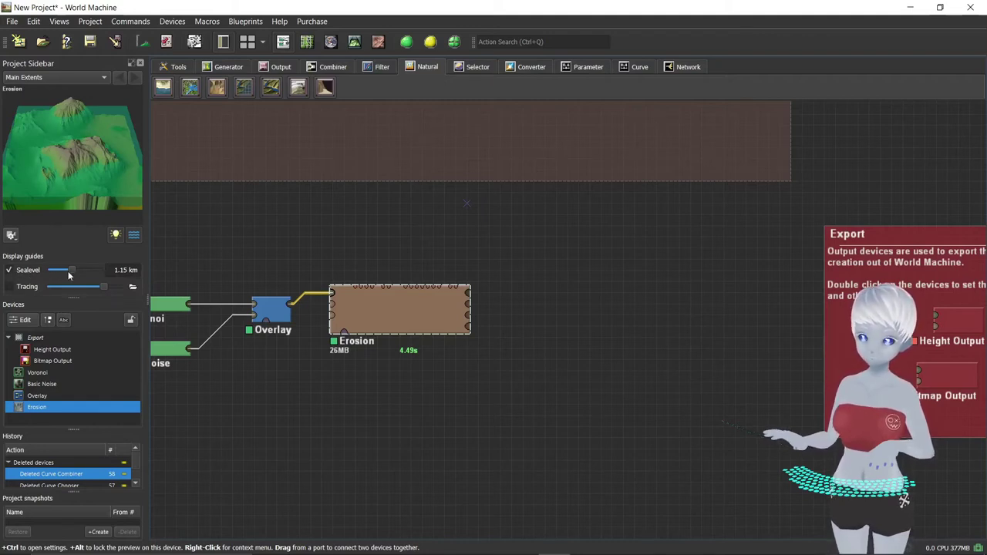
drag(69, 275, 62, 275)
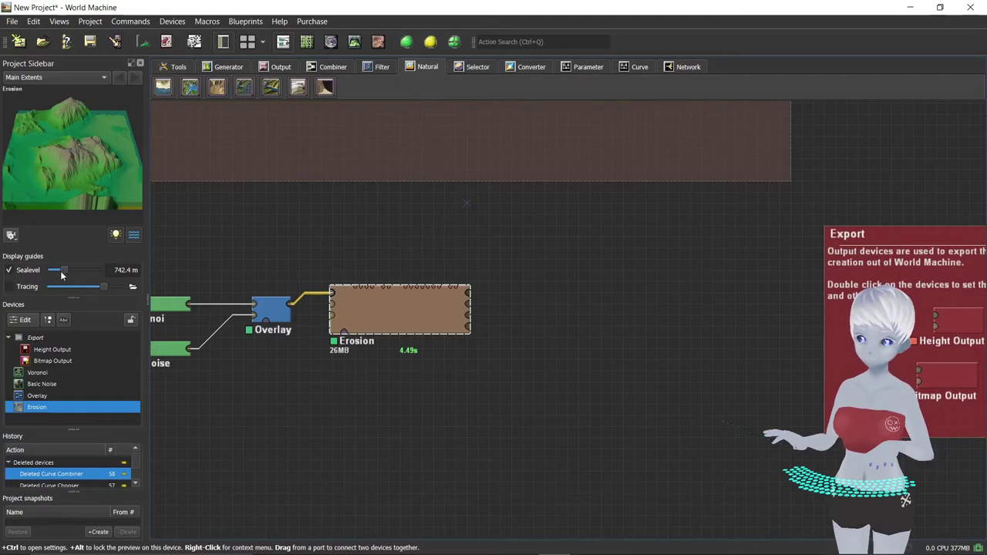
drag(65, 271, 68, 272)
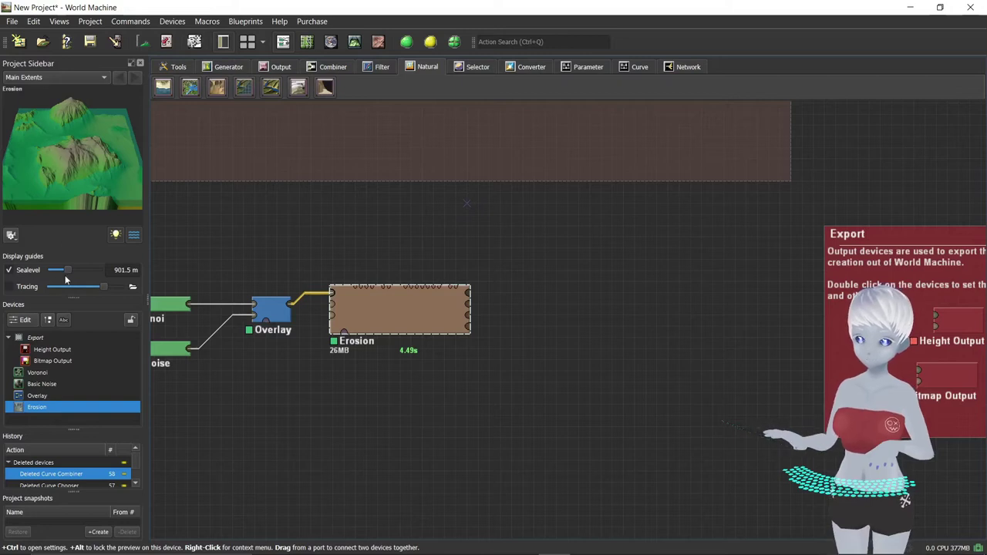
drag(66, 272, 66, 274)
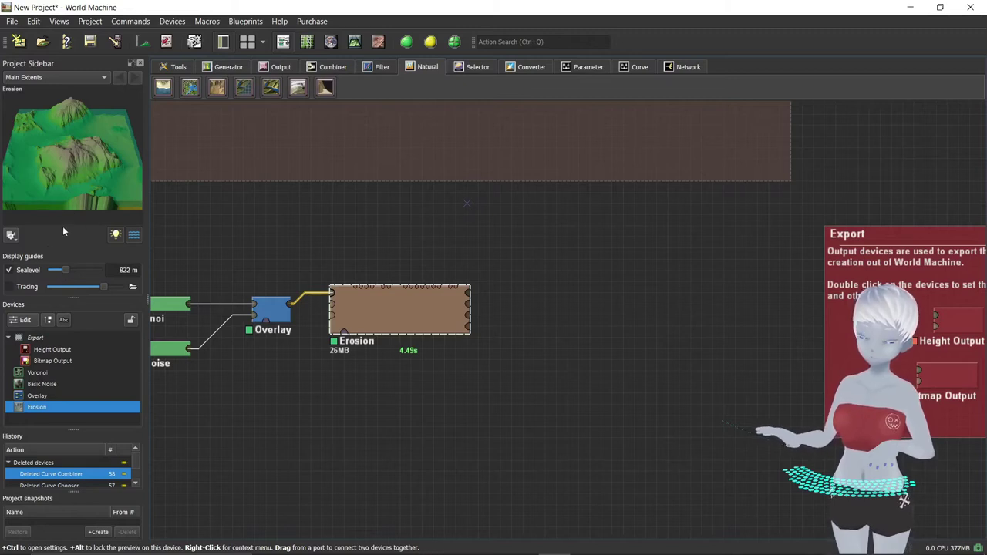
drag(68, 270, 69, 271)
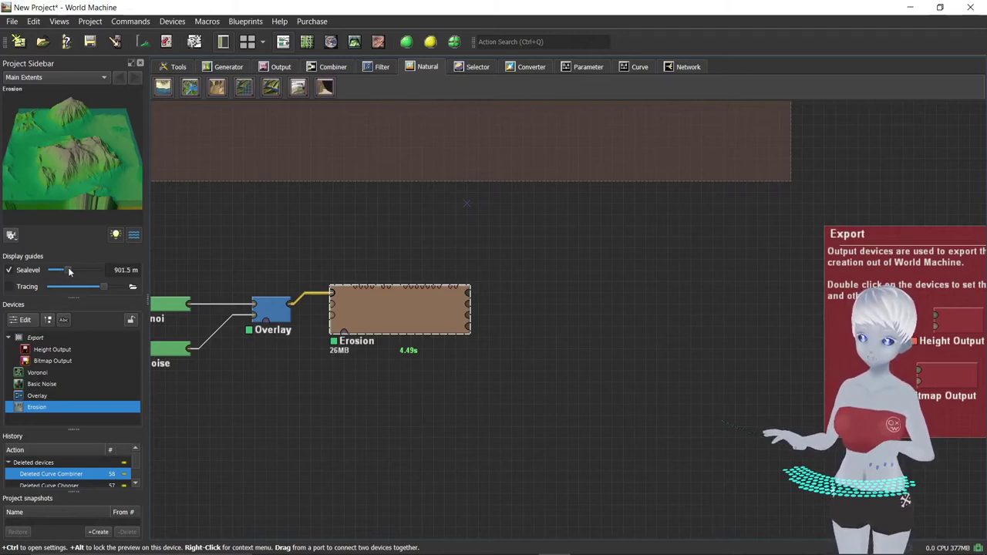
drag(69, 270, 65, 272)
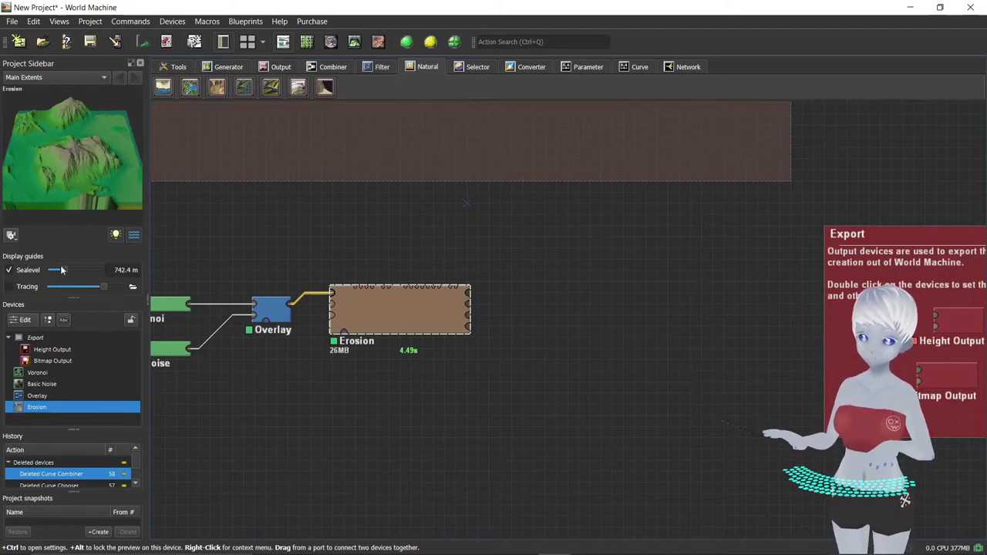
drag(66, 272, 69, 273)
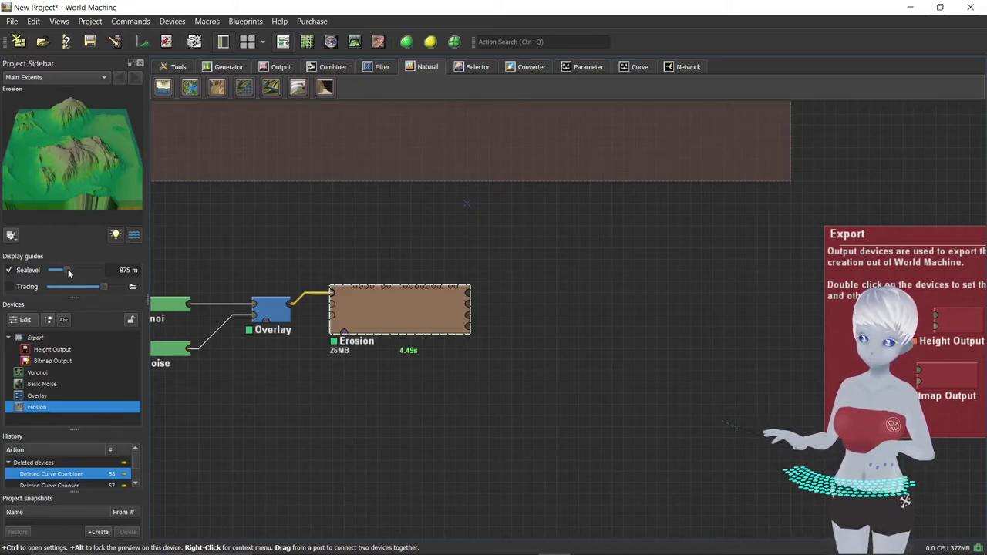
- Enter 870 m as the sea level display guide value
double_click(129, 270)
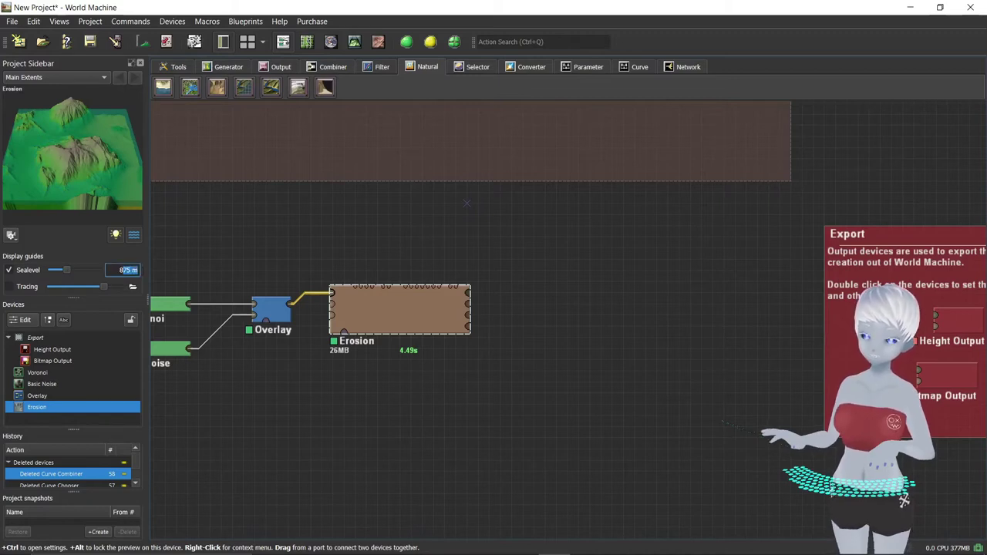
text(870 m)
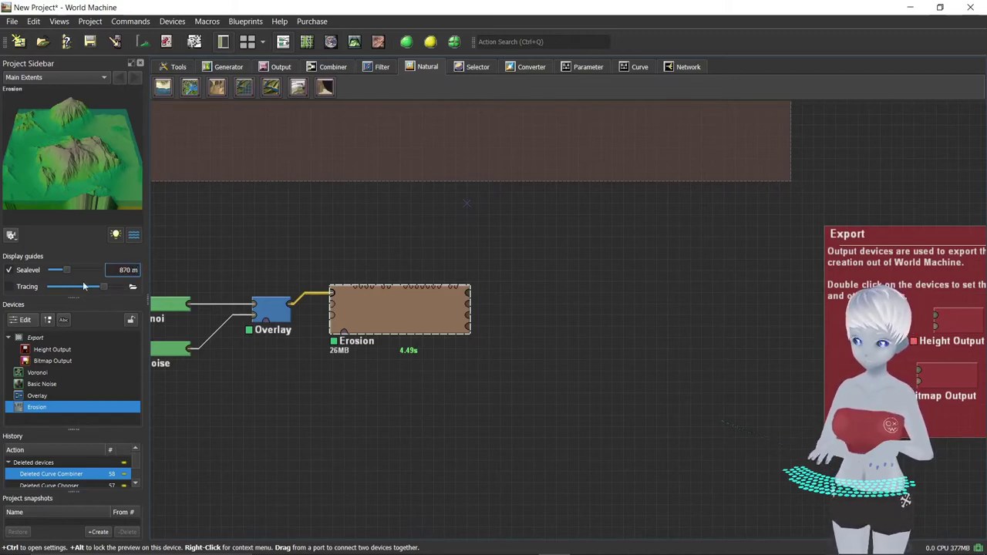
click(218, 256)
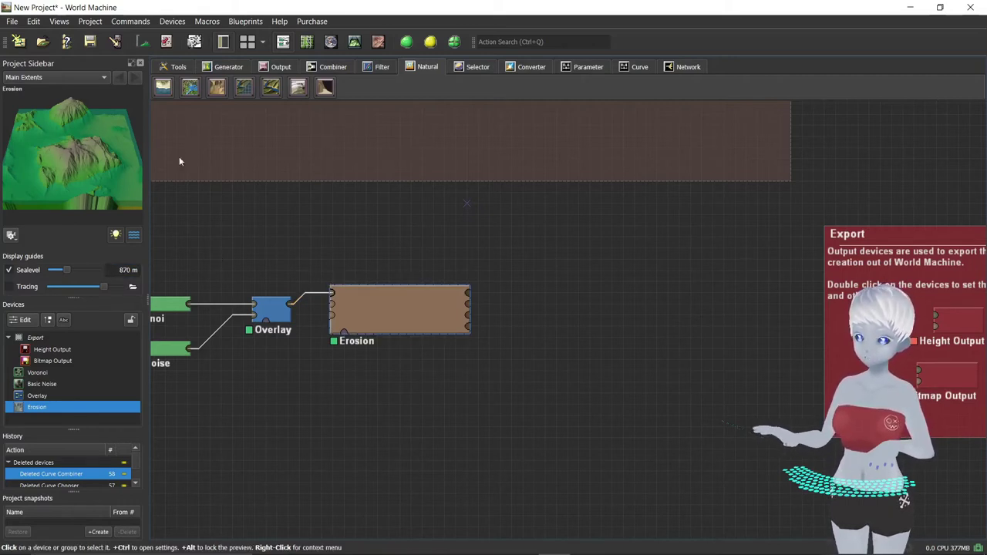
- Add a Coast Erosion device to the right of Erosion and wire Erosion into it
click(163, 87)
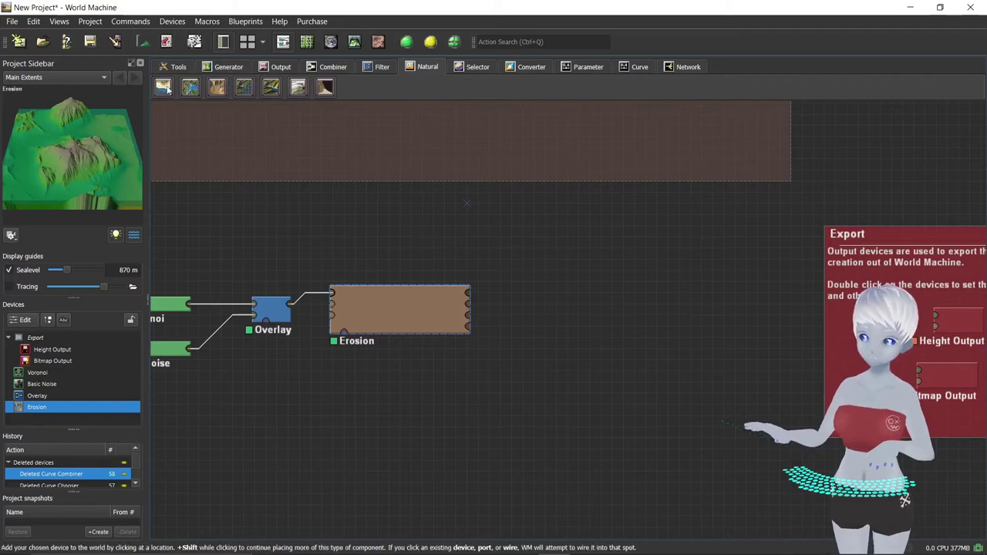
click(490, 303)
drag(489, 303, 569, 303)
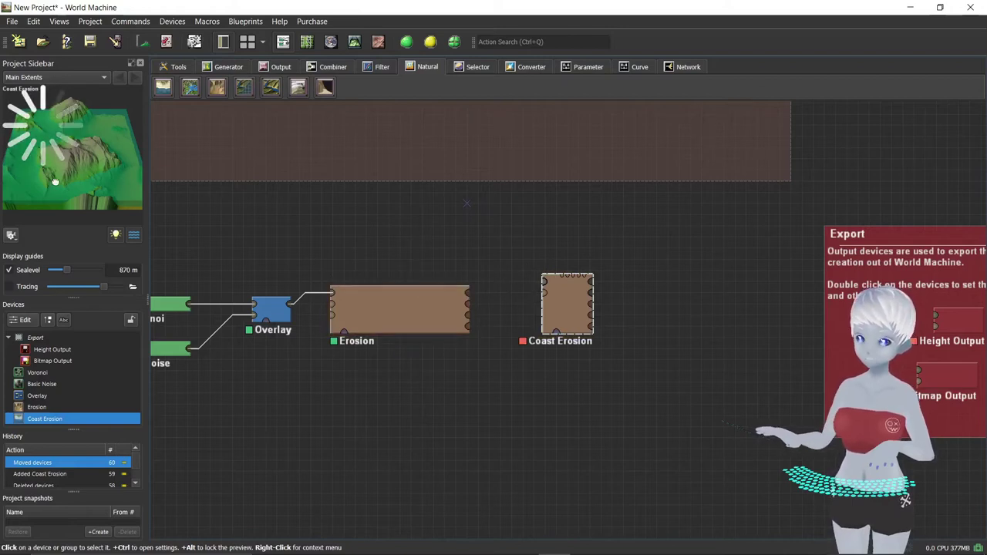
drag(468, 293, 556, 293)
- Set the Coast Erosion sea level to 870 m
double_click(557, 293)
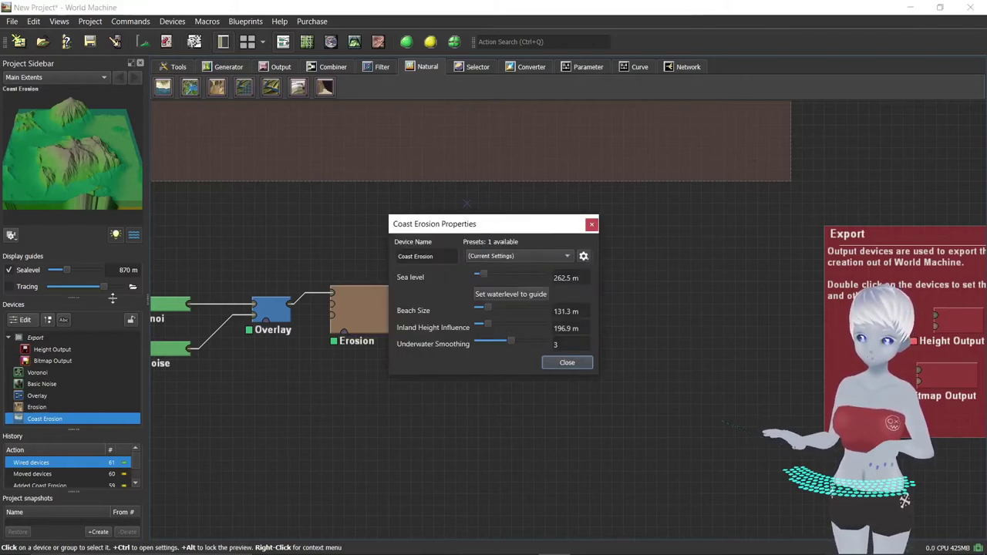
double_click(565, 277)
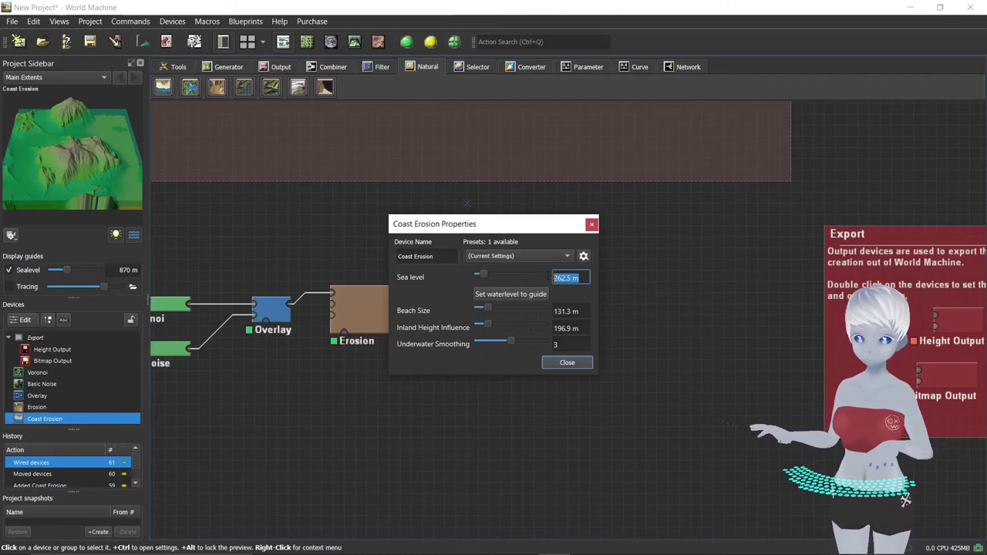
text(870)
key(Return)
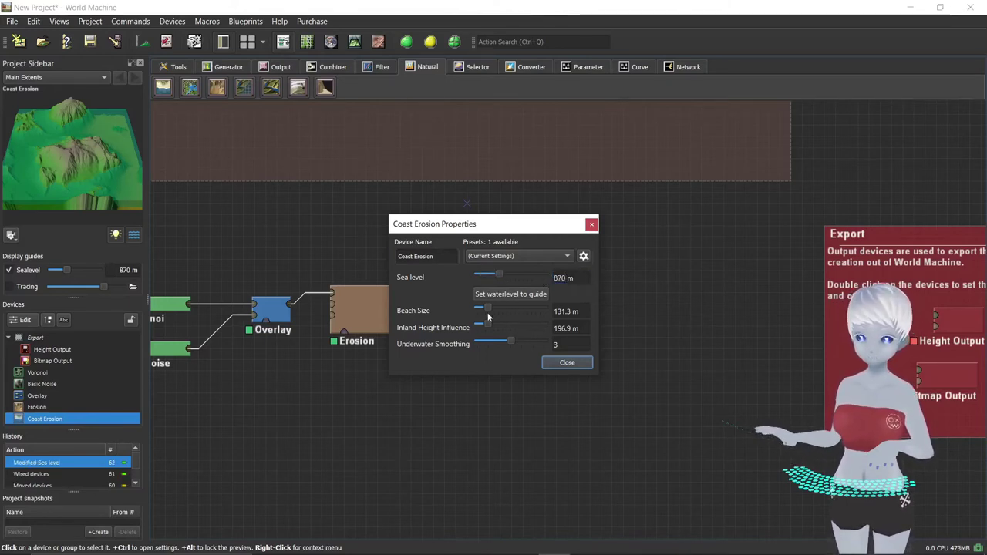
drag(68, 172, 97, 192)
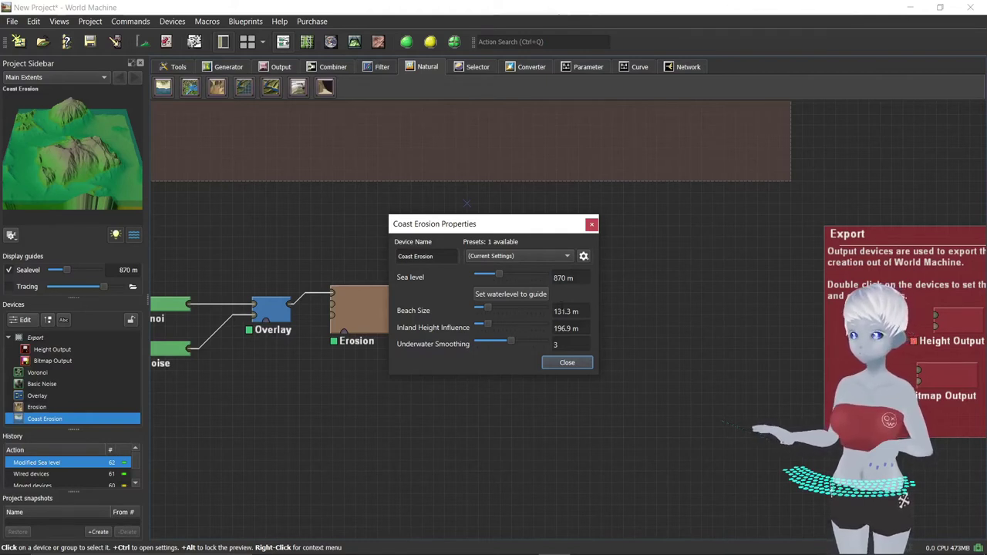
- Set beach size to 663.2 m and inland height influence to 143.6 m
drag(491, 312, 540, 308)
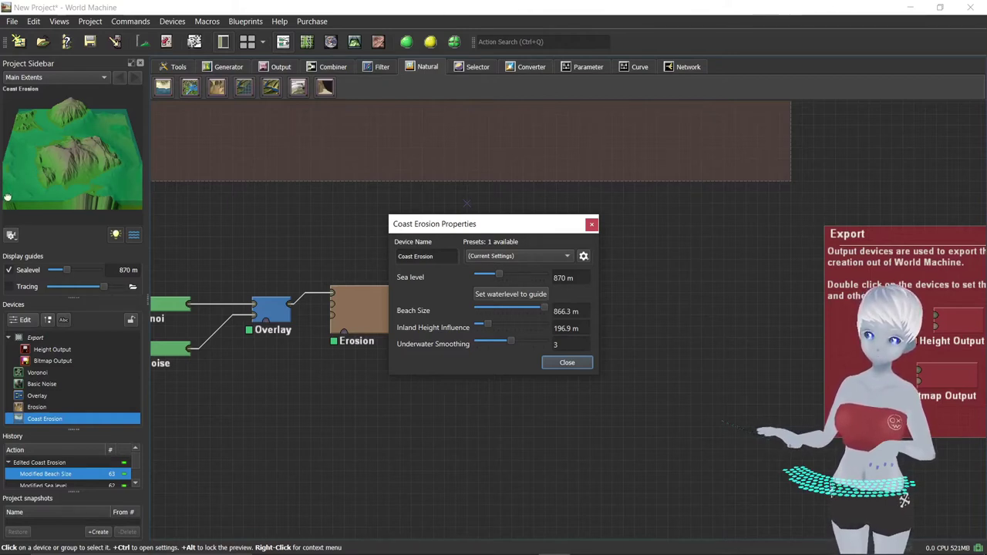
mouse_move(534, 309)
mouse_down()
mouse_move(469, 307)
mouse_move(522, 309)
mouse_up()
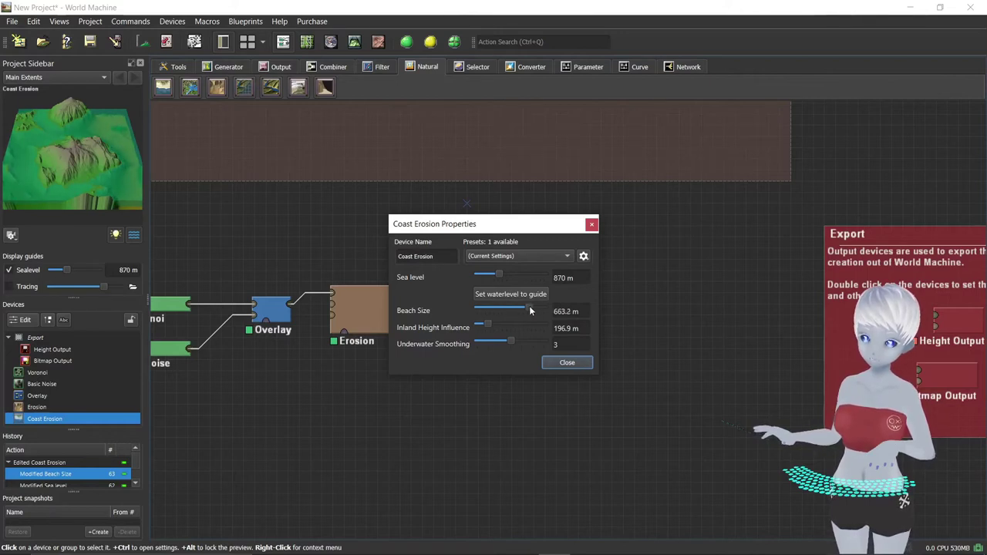
mouse_move(488, 324)
mouse_down()
mouse_move(507, 327)
mouse_move(491, 331)
mouse_up()
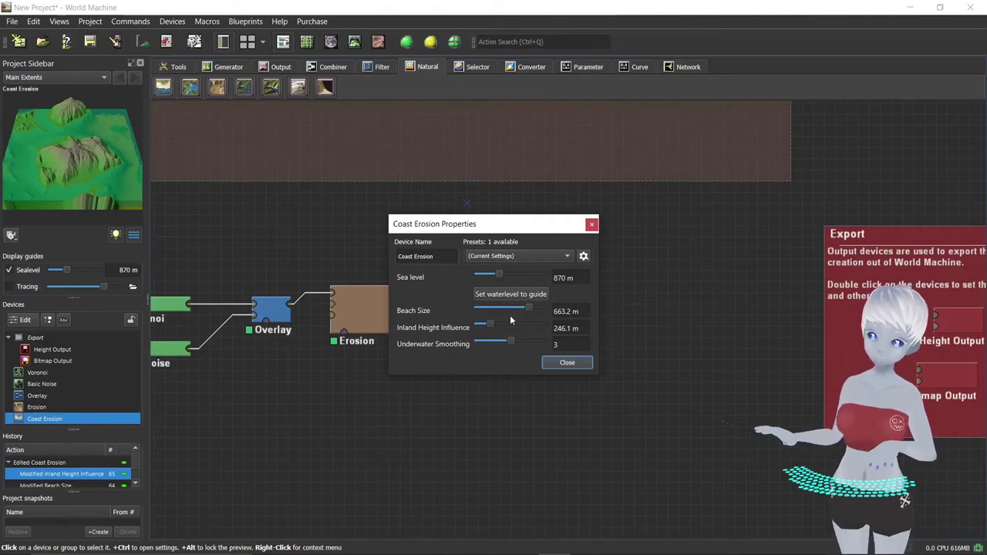
mouse_move(494, 329)
mouse_down()
mouse_move(554, 330)
mouse_move(488, 323)
mouse_up()
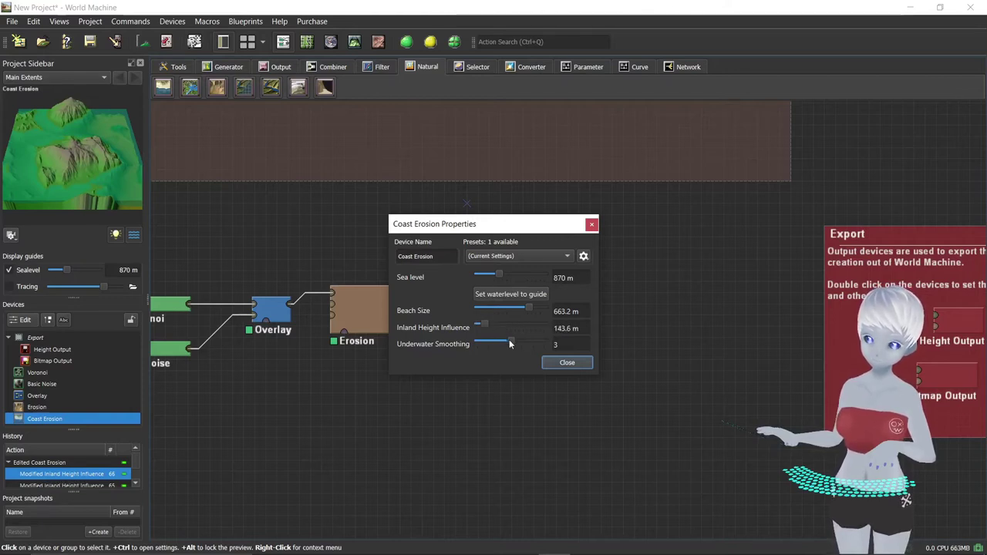
- Set underwater smoothing to 5 and close the Coast Erosion settings
drag(514, 339, 523, 340)
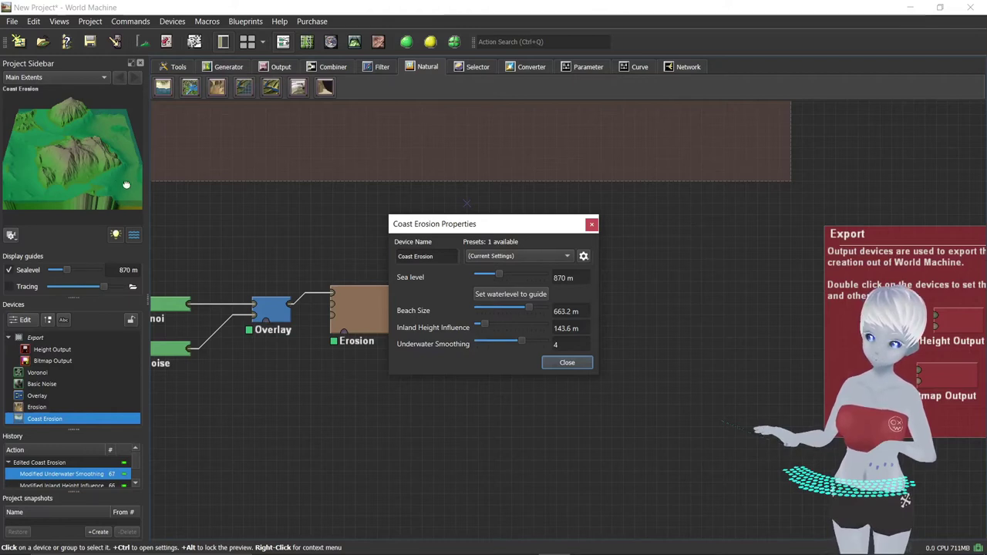
mouse_move(520, 344)
mouse_down()
mouse_move(469, 340)
mouse_move(535, 337)
mouse_move(472, 339)
mouse_move(538, 345)
mouse_up()
click(534, 344)
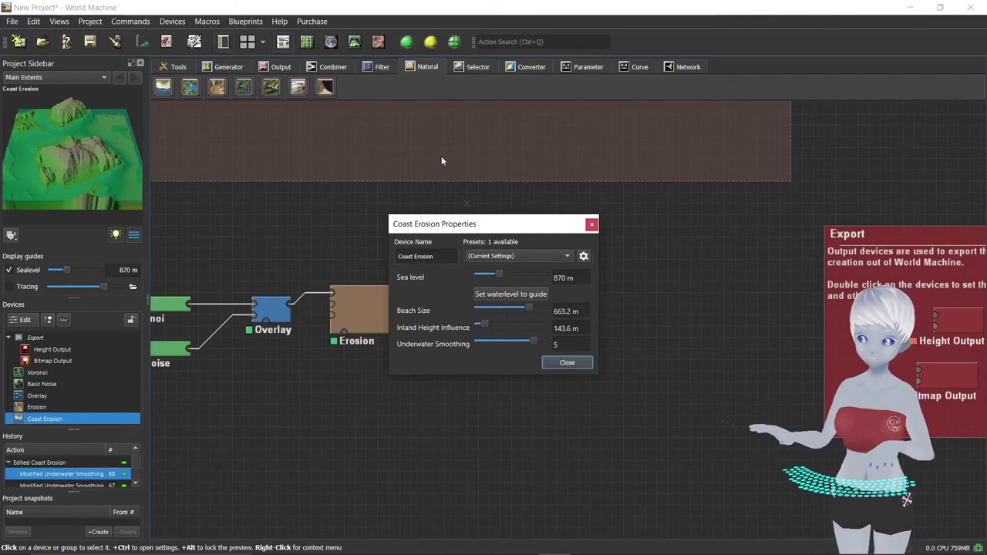
drag(126, 191, 79, 181)
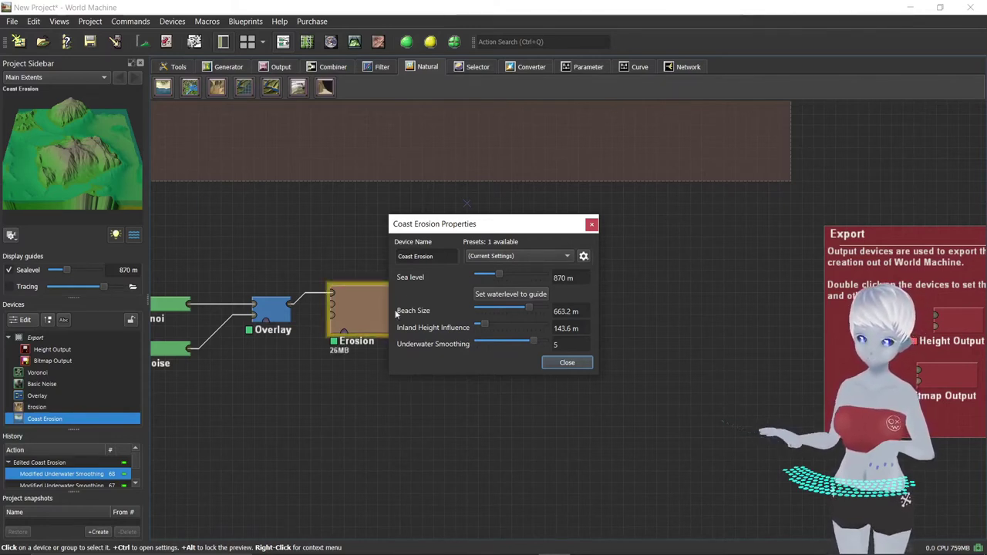
click(567, 363)
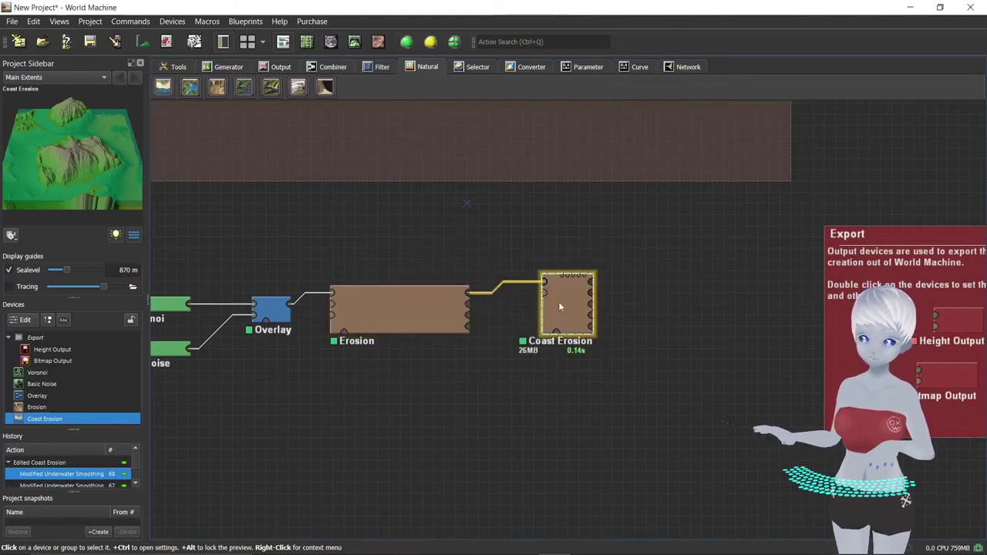
- Add a Curves filter device after Coast Erosion and wire Coast Erosion into it
right_drag(514, 381, 429, 381)
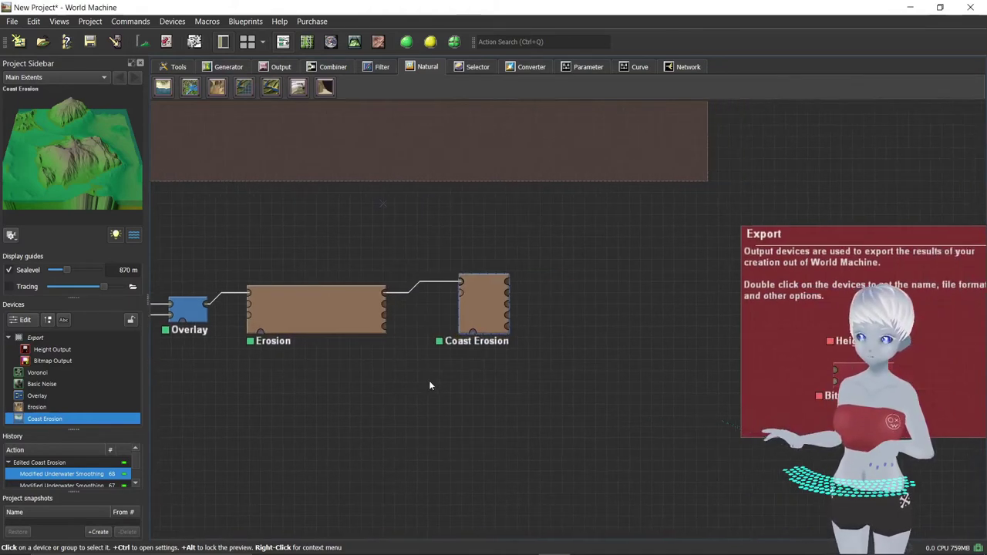
mouse_move(97, 165)
mouse_down()
mouse_move(109, 179)
mouse_move(100, 144)
mouse_up()
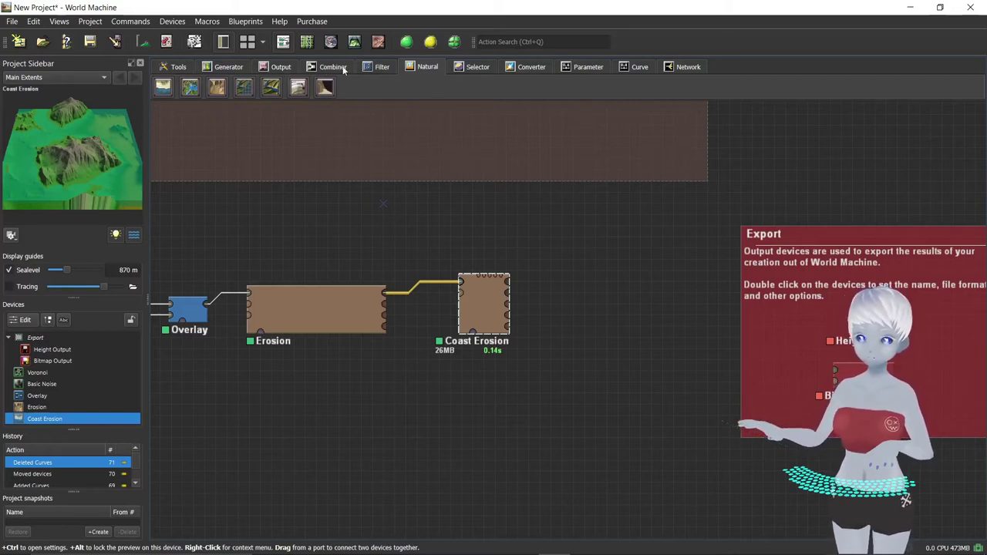
click(382, 67)
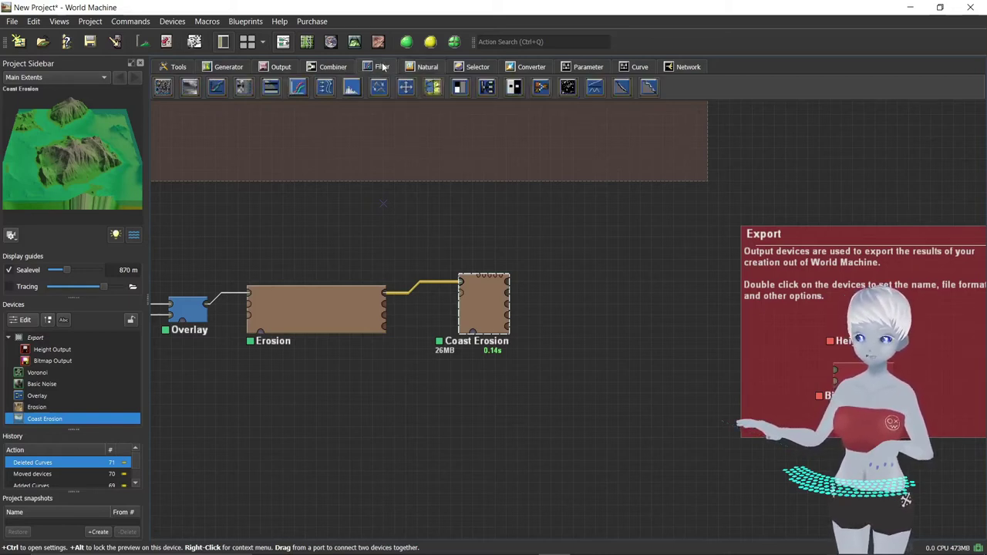
click(300, 89)
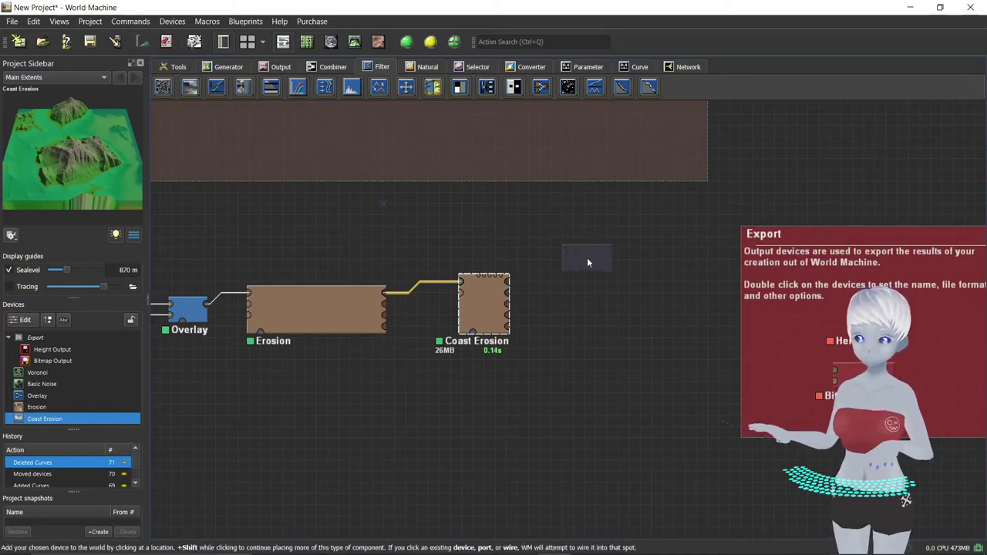
click(587, 263)
drag(584, 266, 583, 300)
drag(508, 283, 561, 293)
- Bend the Curves height curve with new knots in the lower and upper ranges
double_click(584, 301)
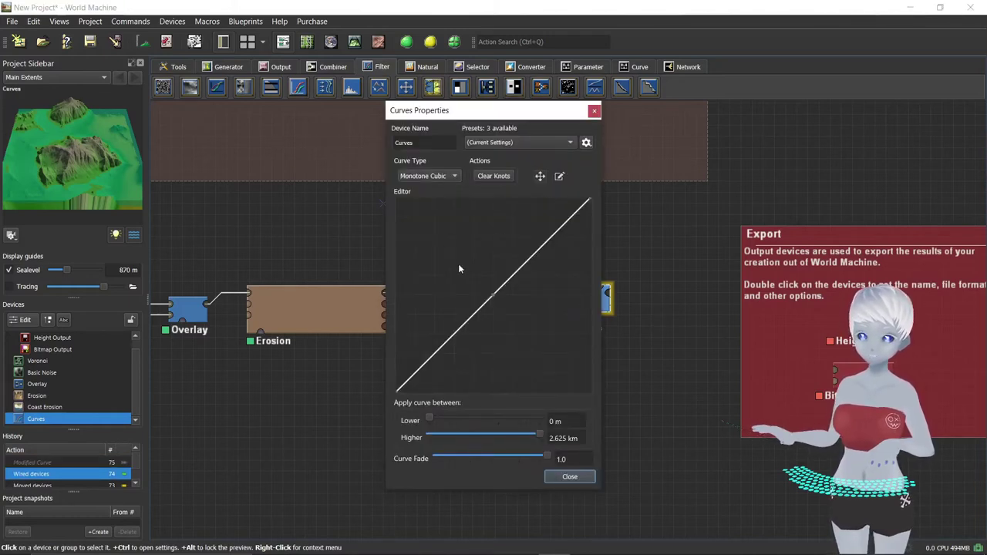
click(492, 296)
drag(517, 270, 572, 241)
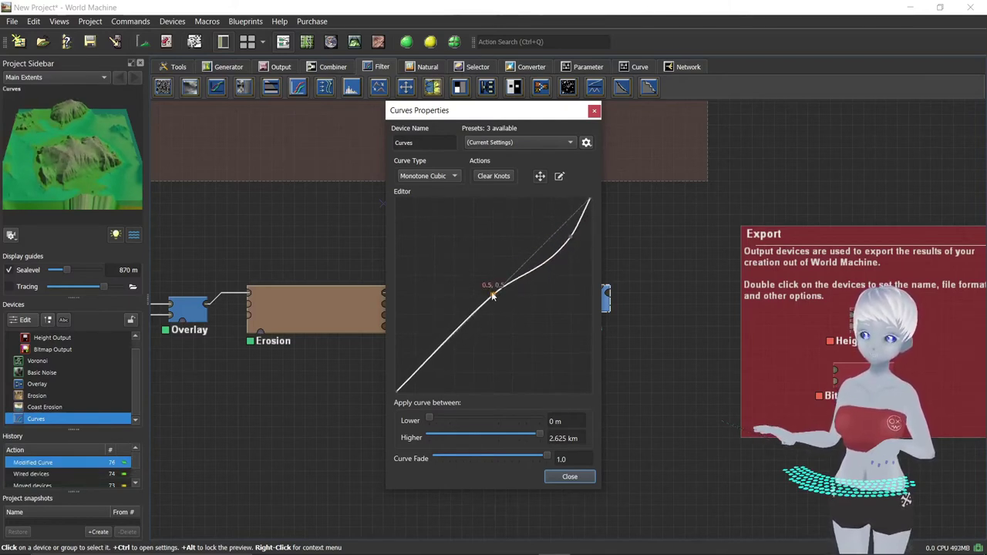
mouse_move(493, 294)
mouse_down()
mouse_move(503, 308)
mouse_move(498, 297)
mouse_up()
drag(452, 348, 442, 347)
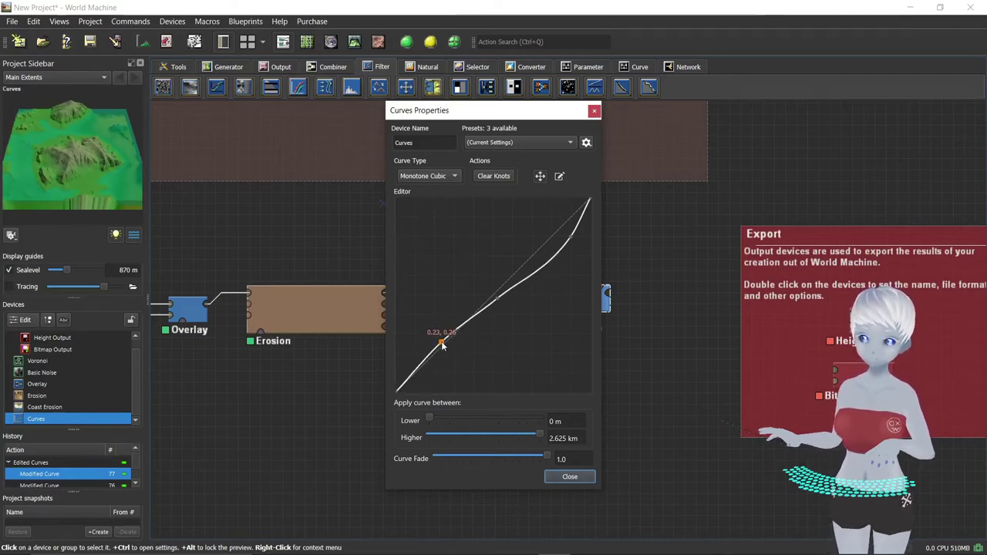
drag(443, 346, 443, 346)
- Move the Curves device onto the wire between Erosion and Coast Erosion
click(569, 477)
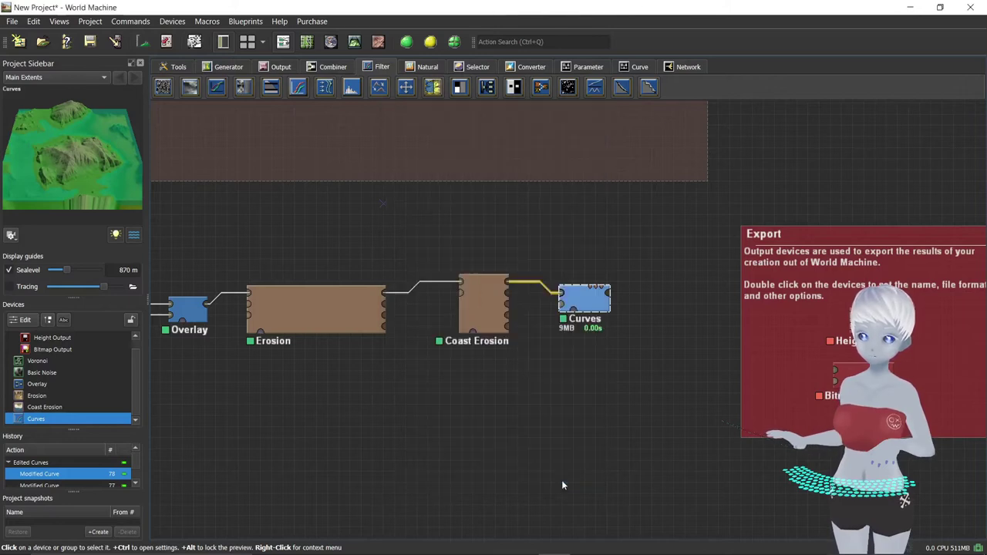
drag(589, 316, 410, 239)
mouse_move(384, 293)
mouse_down()
mouse_move(383, 216)
mouse_move(461, 283)
mouse_move(550, 299)
mouse_up()
drag(415, 225, 450, 280)
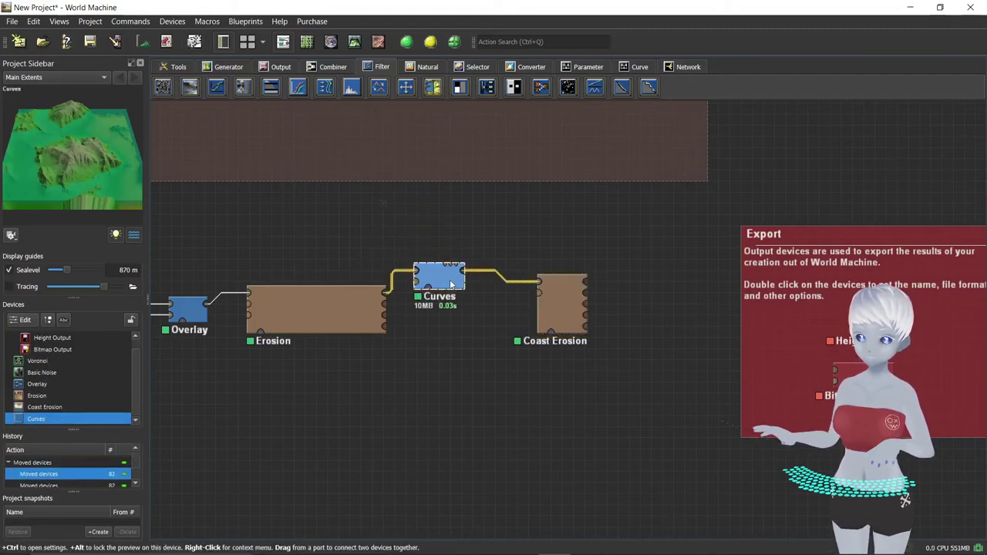
- Adjust a Curves knot, check the Coast Erosion settings, and build the whole graph
double_click(448, 280)
drag(484, 309, 487, 292)
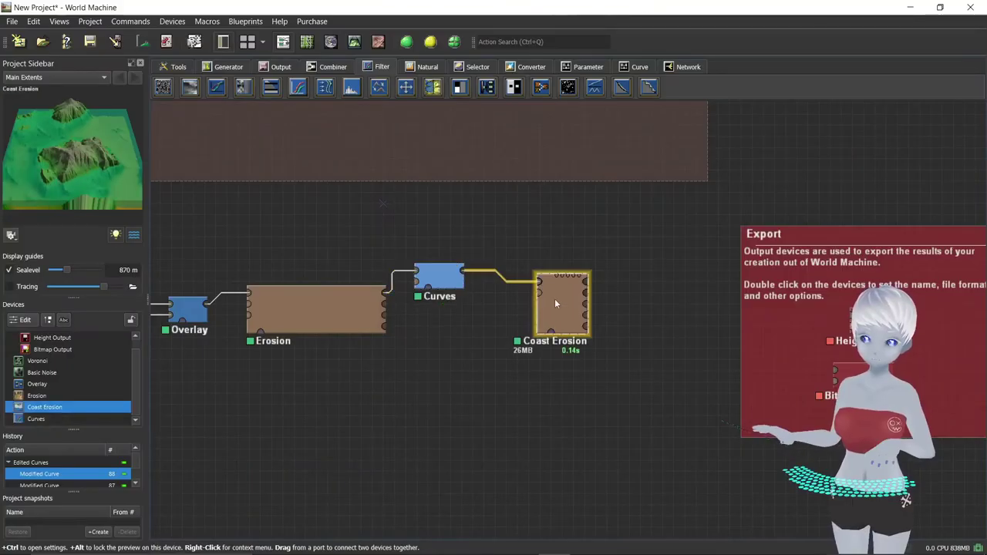
double_click(555, 303)
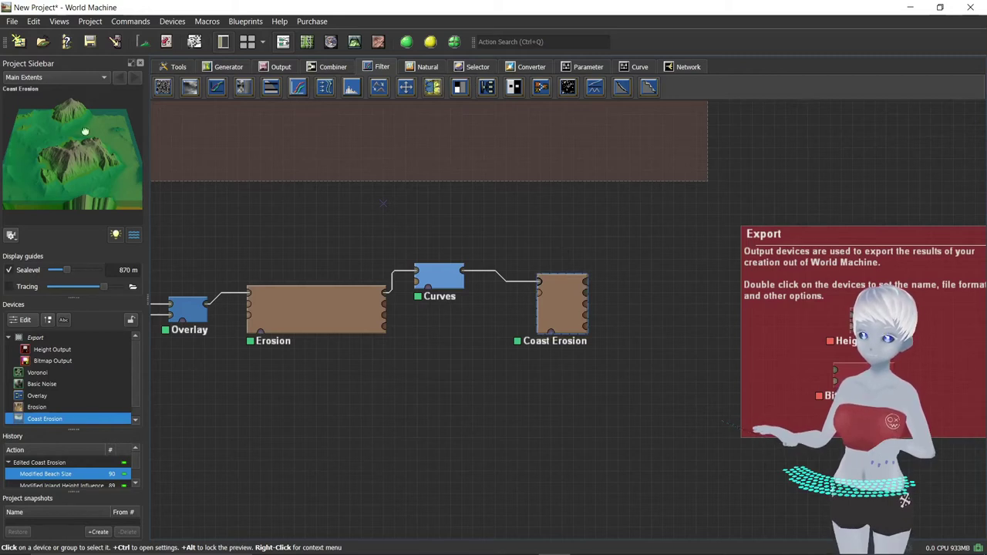
click(408, 44)
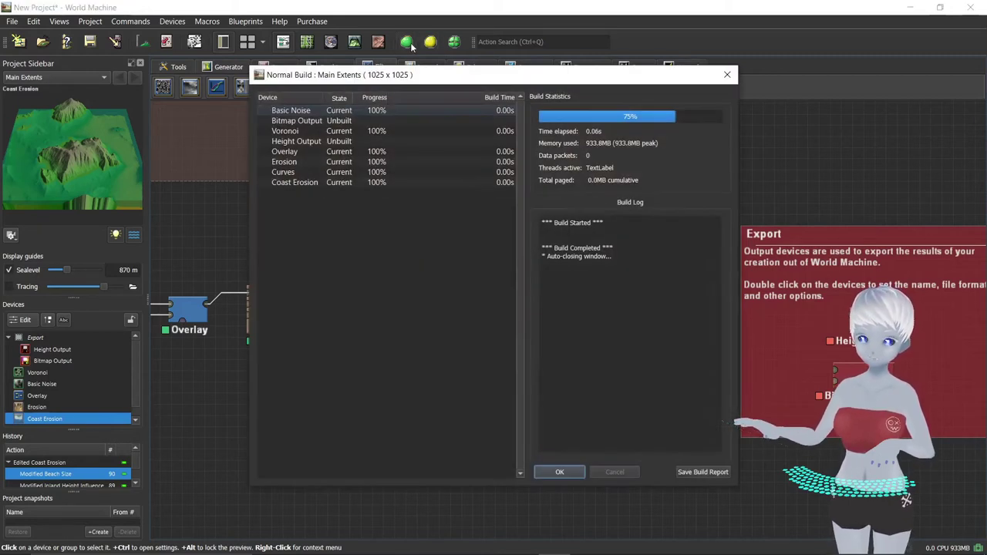
- Rebuild Coast Erosion and line Curves and Coast Erosion up in the chain
click(432, 43)
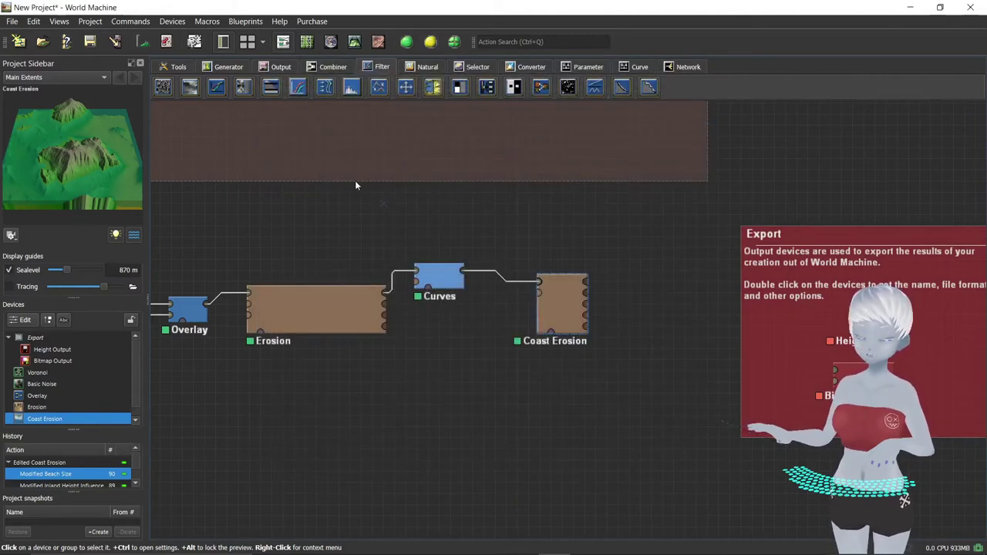
drag(437, 271, 458, 295)
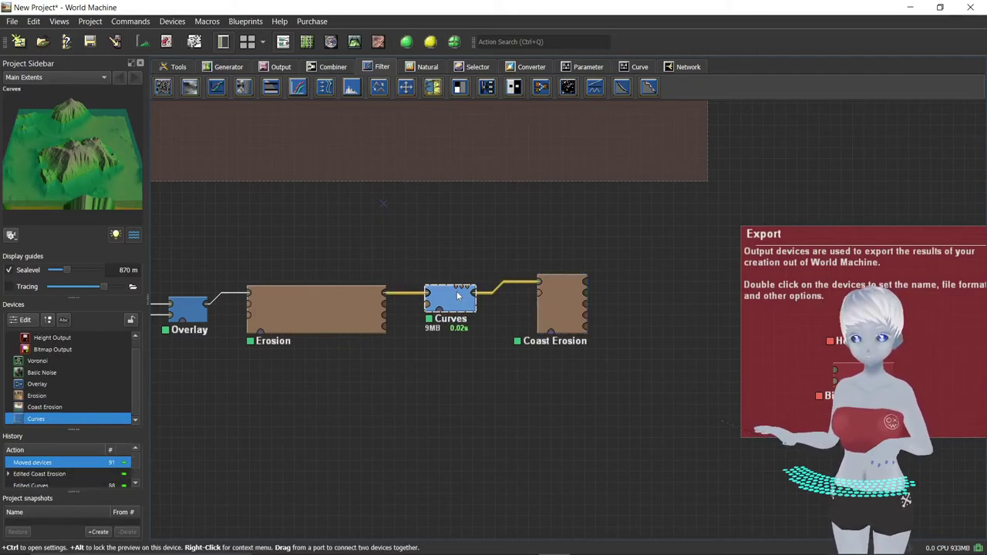
drag(557, 284, 557, 296)
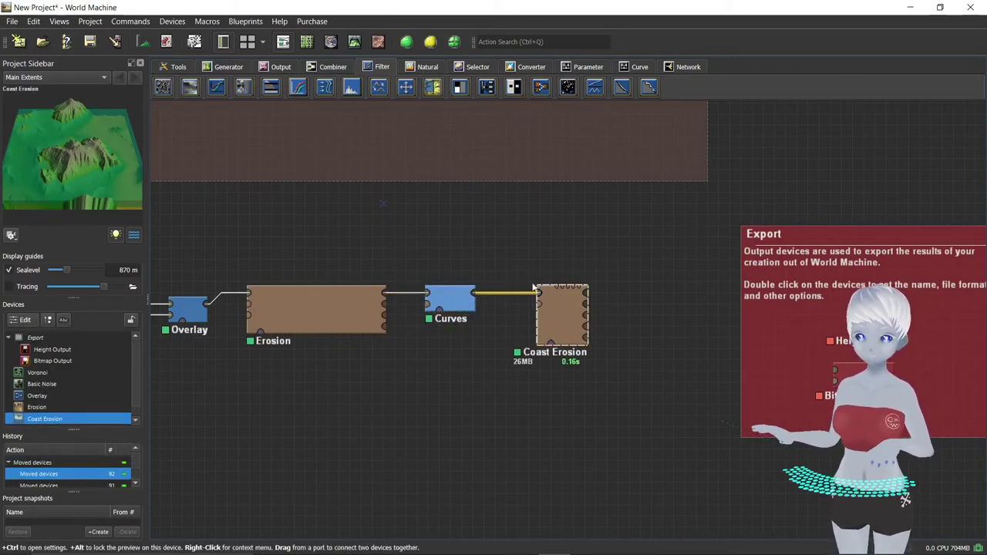
- Raise Overlay and Voronoi and tuck Basic Noise just beneath Voronoi at the left
drag(489, 221, 569, 196)
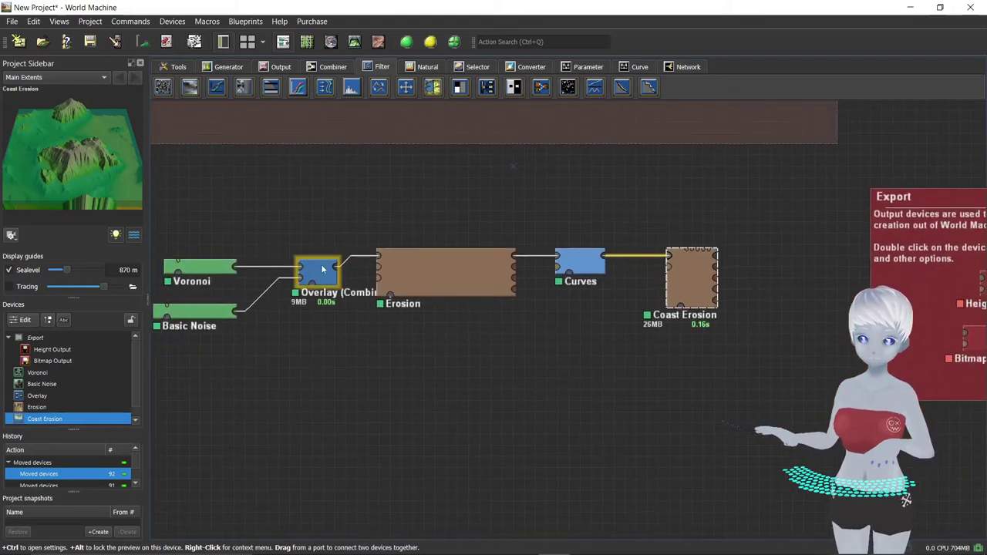
drag(320, 269, 320, 257)
drag(214, 268, 227, 245)
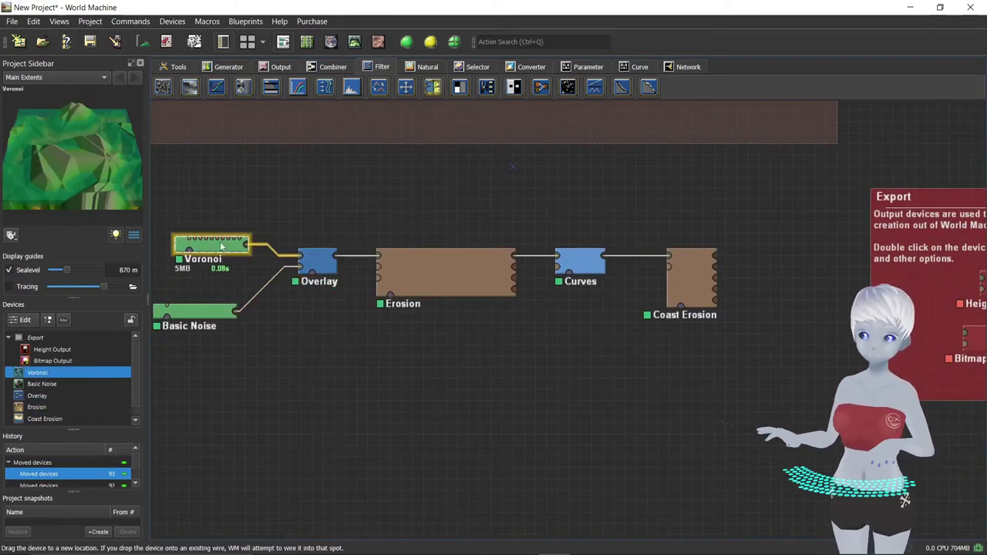
drag(217, 317, 226, 281)
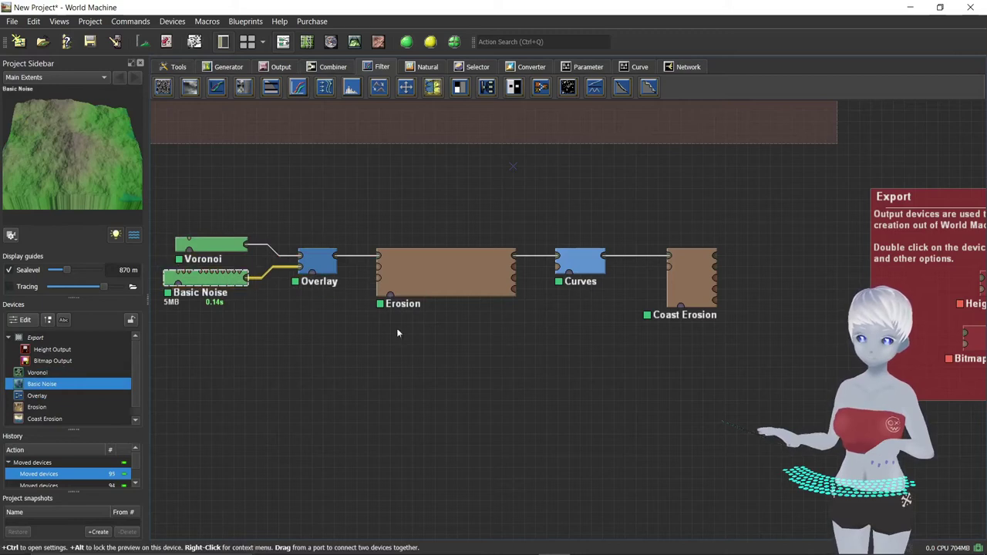
right_drag(396, 328, 313, 347)
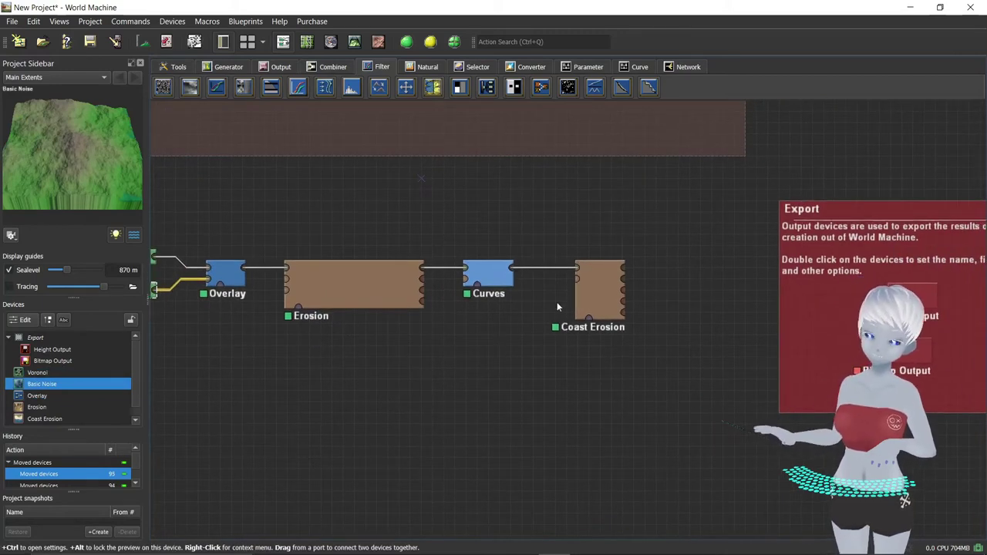
click(585, 287)
right_drag(476, 379, 511, 368)
scroll(511, 368, down, 2)
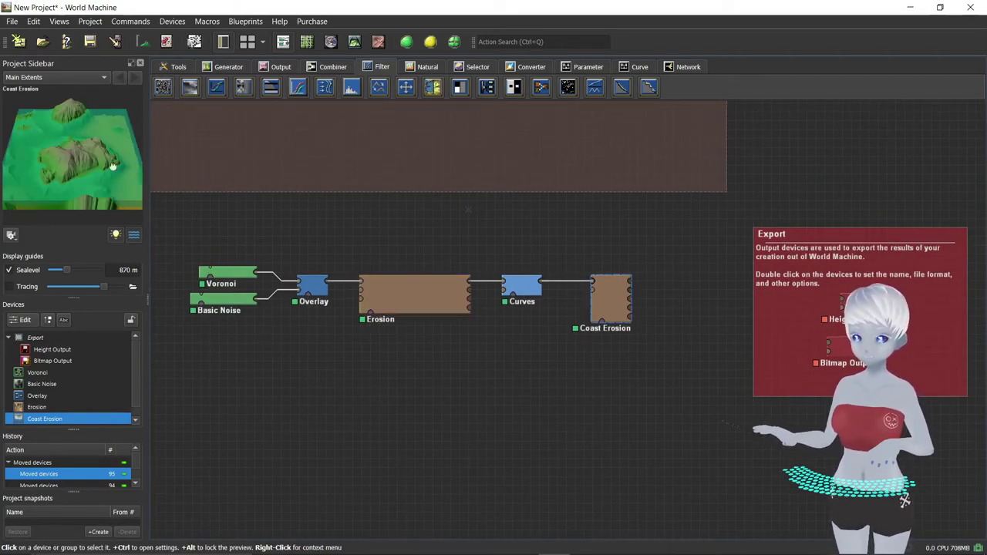
drag(72, 131, 66, 132)
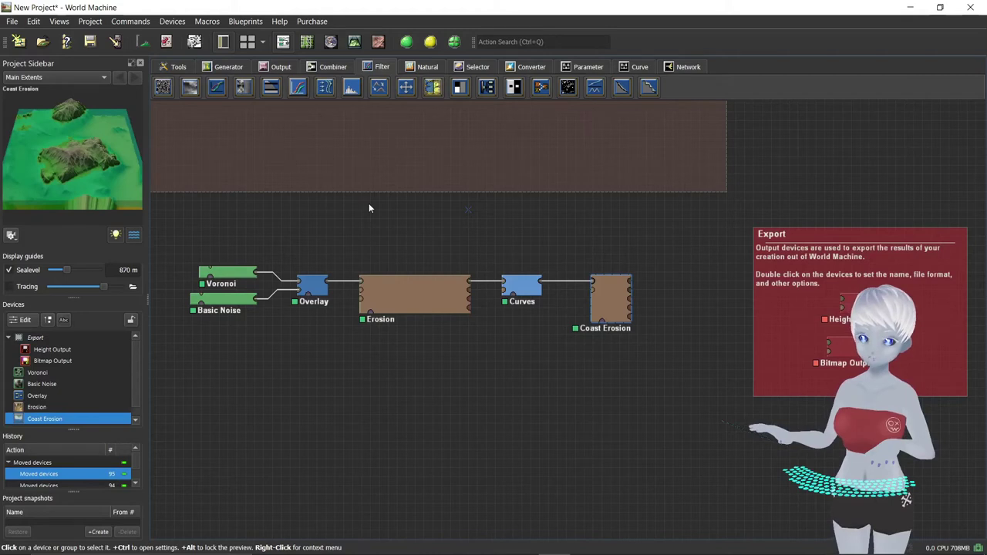
- Switch to Explorer View and show terrain outside the Main Extents boundary
click(306, 43)
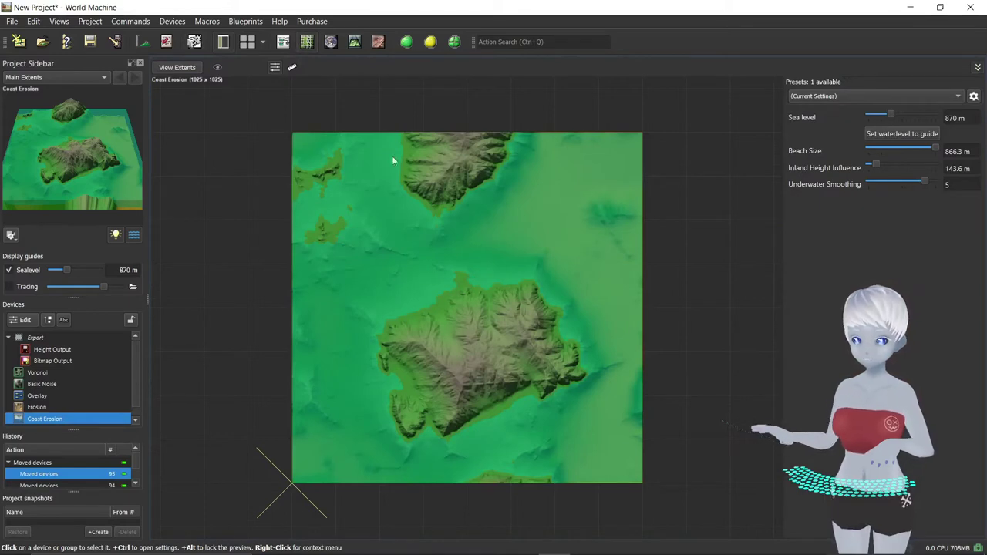
click(330, 42)
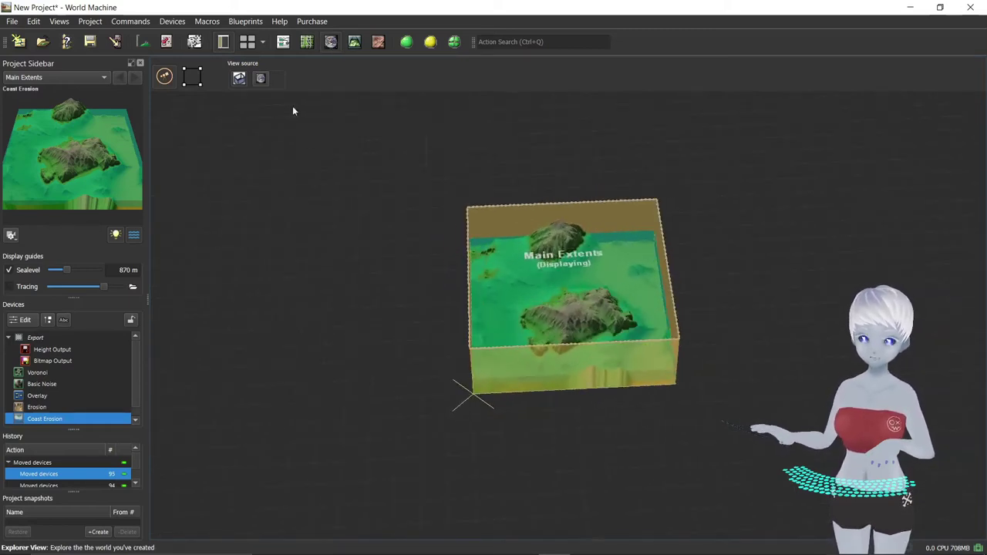
click(261, 78)
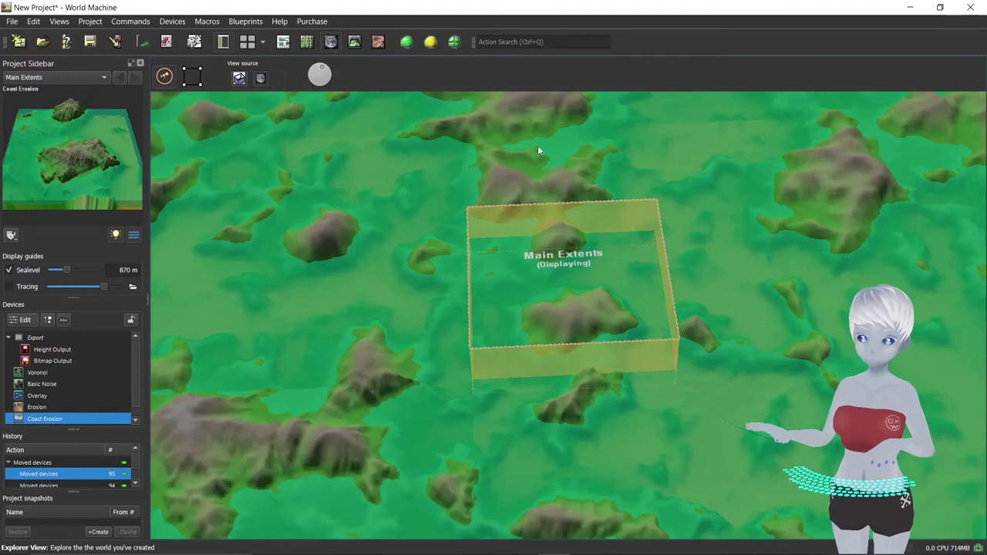
scroll(712, 202, down, 3)
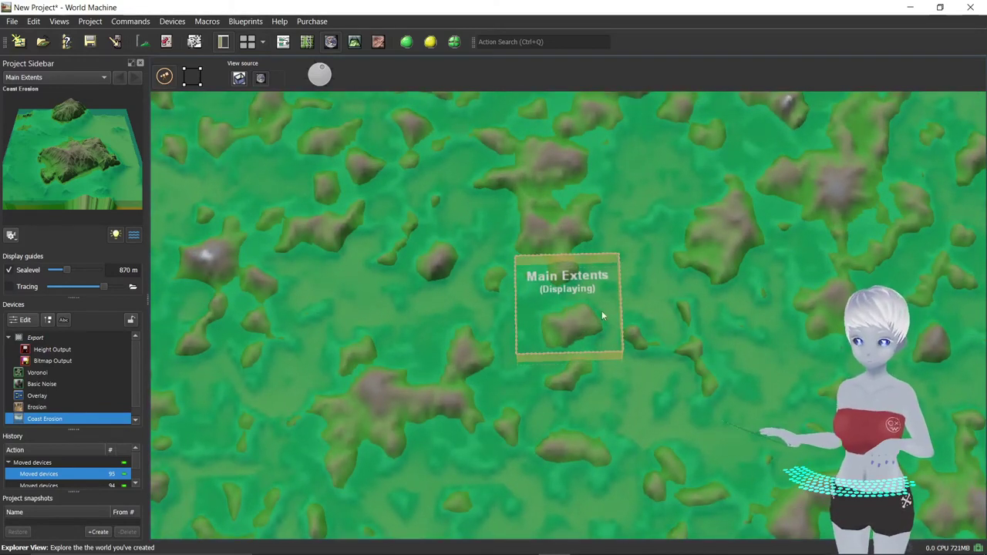
scroll(628, 316, up, 3)
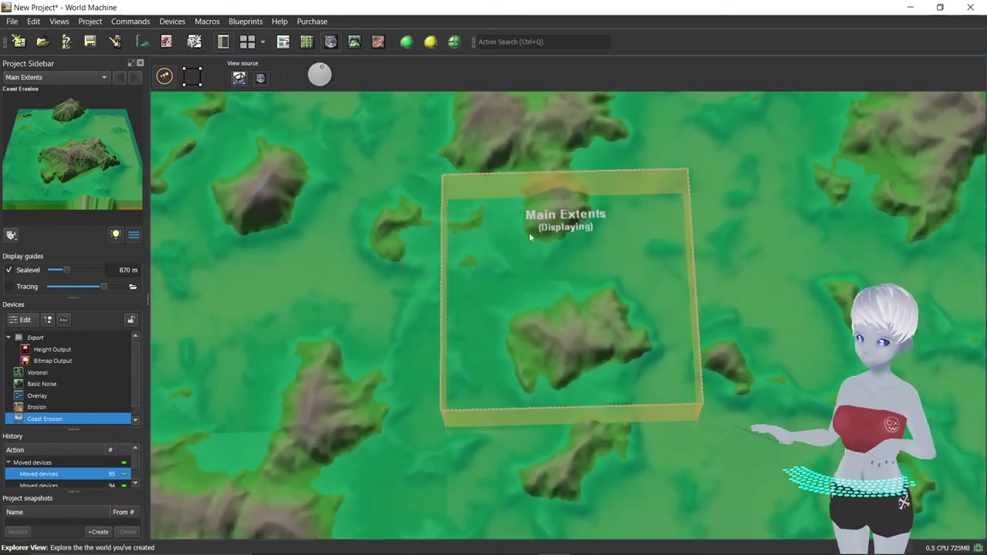
scroll(582, 266, down, 2)
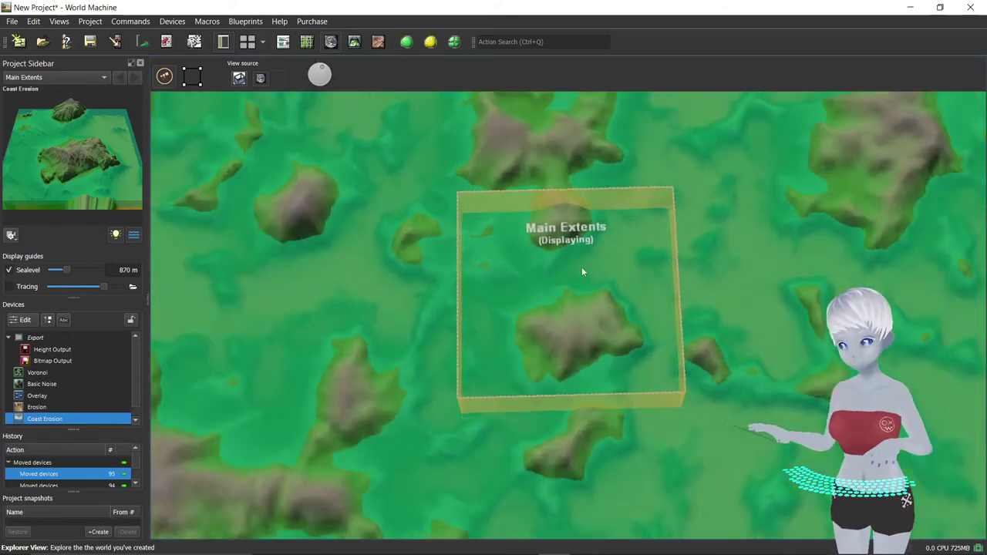
scroll(581, 266, down, 1)
- Open Scene Setup and drag the Main Extents corners to reframe the area
click(192, 77)
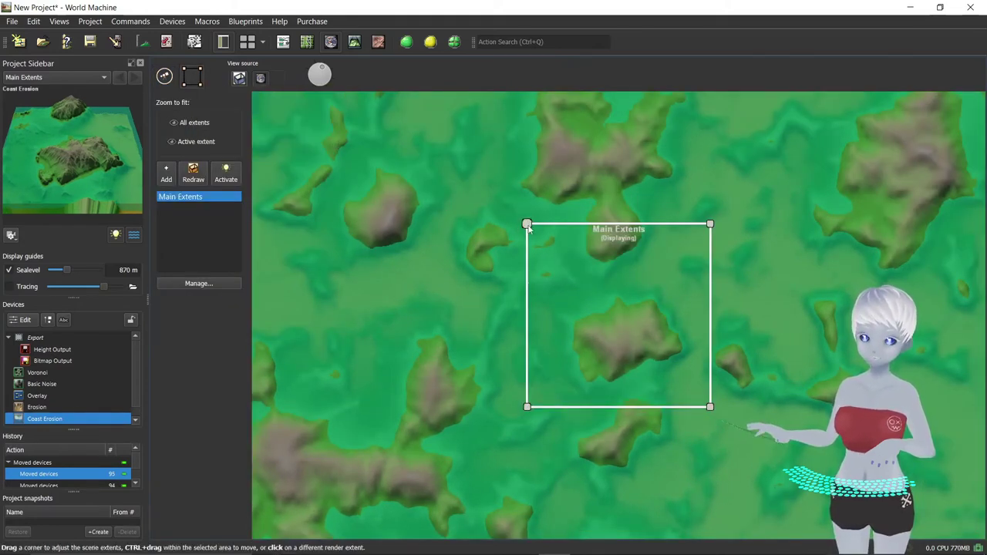
mouse_move(527, 225)
mouse_down()
mouse_move(572, 270)
mouse_move(434, 132)
mouse_move(480, 176)
mouse_move(445, 97)
mouse_move(505, 145)
mouse_up()
scroll(598, 297, down, 3)
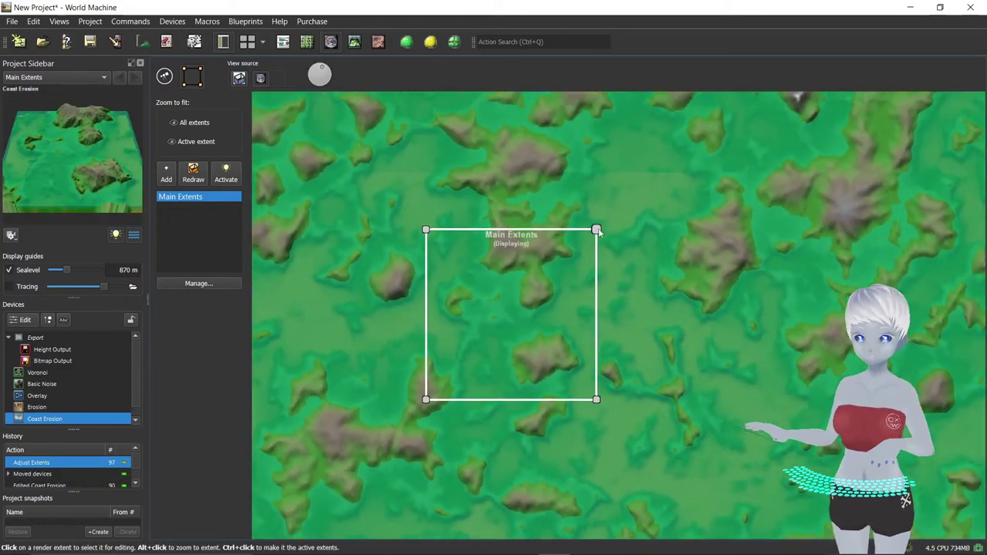
drag(596, 229, 631, 197)
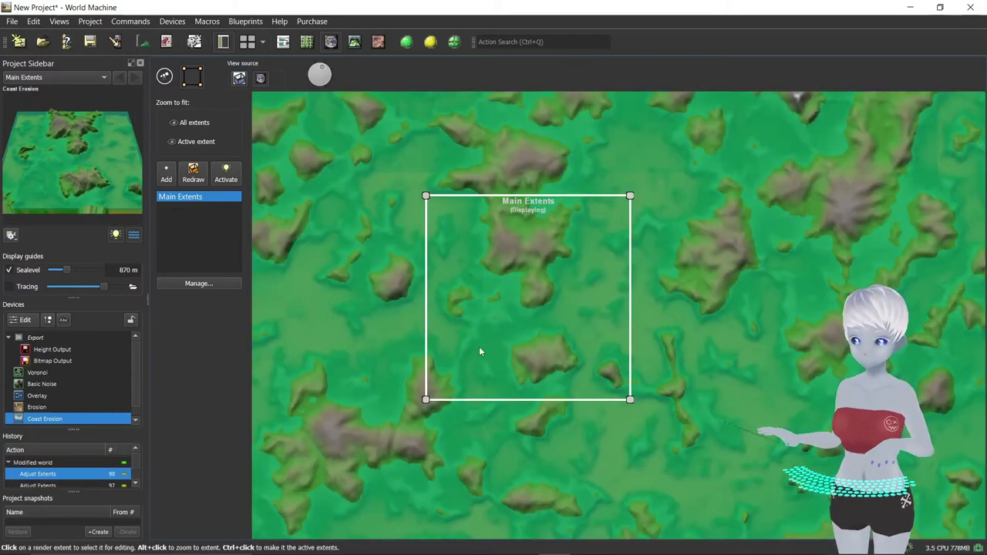
mouse_move(425, 400)
mouse_down()
mouse_move(455, 372)
mouse_move(425, 399)
mouse_up()
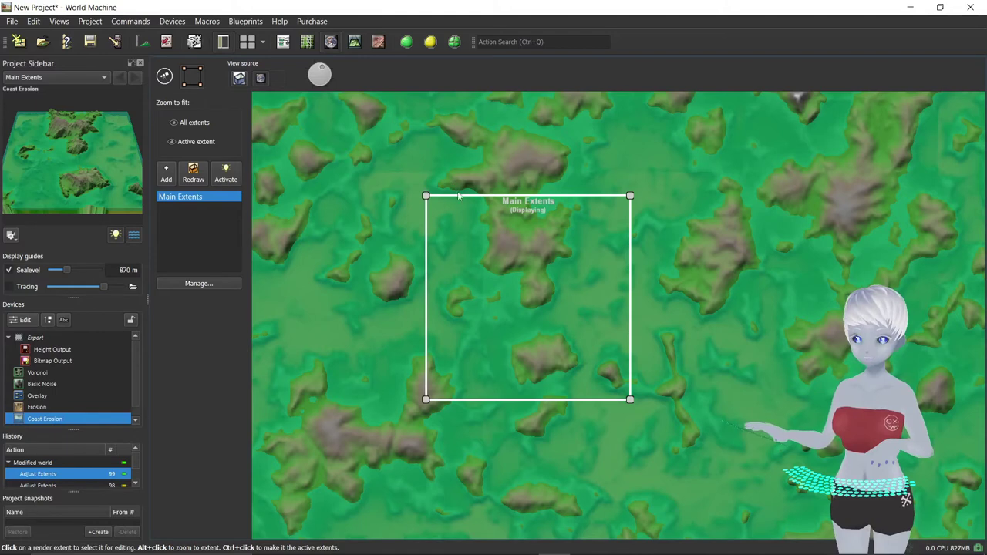
drag(426, 196, 332, 101)
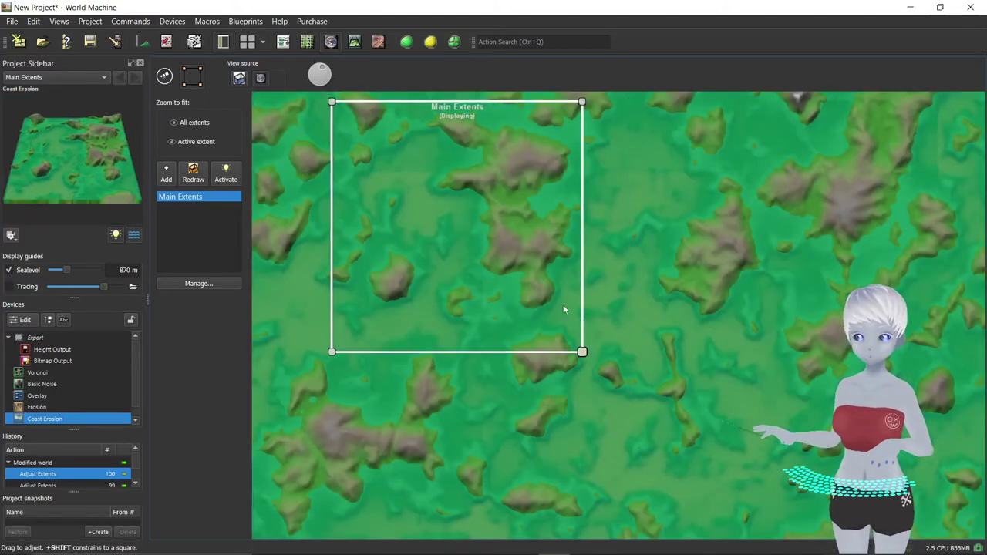
drag(631, 401, 562, 331)
drag(333, 331, 348, 315)
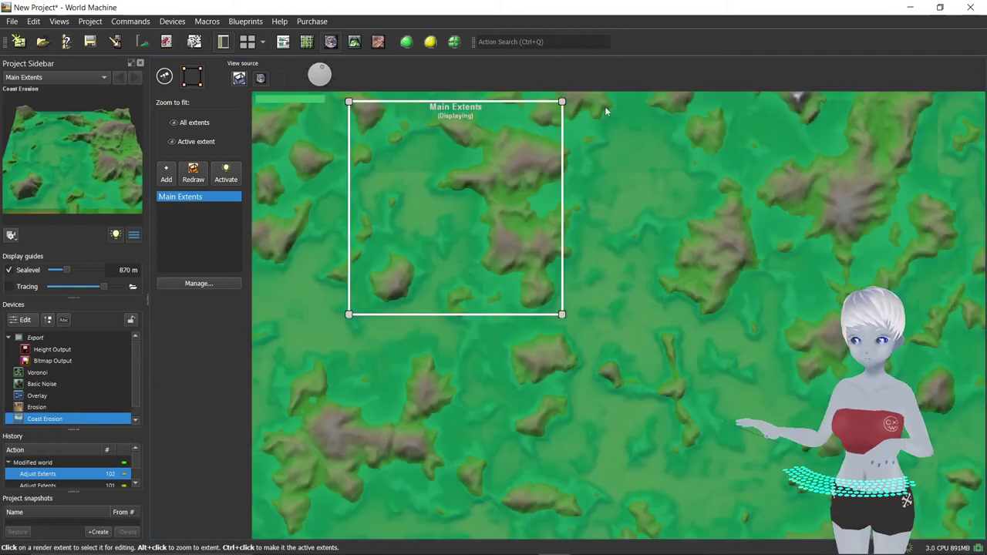
drag(563, 102, 587, 77)
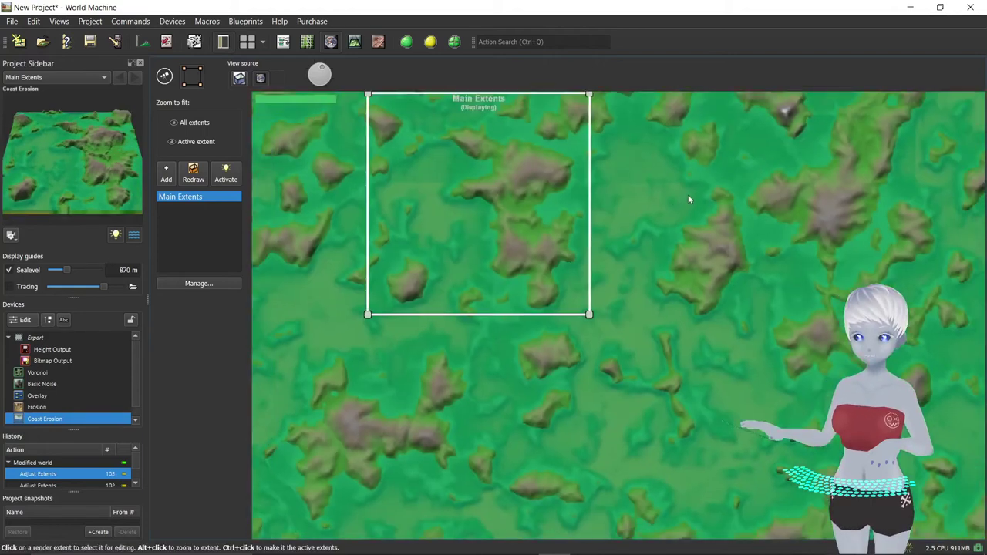
- Fine-tune the Main Extents corners and edges around the new island patch
scroll(688, 195, down, 3)
drag(463, 181, 471, 187)
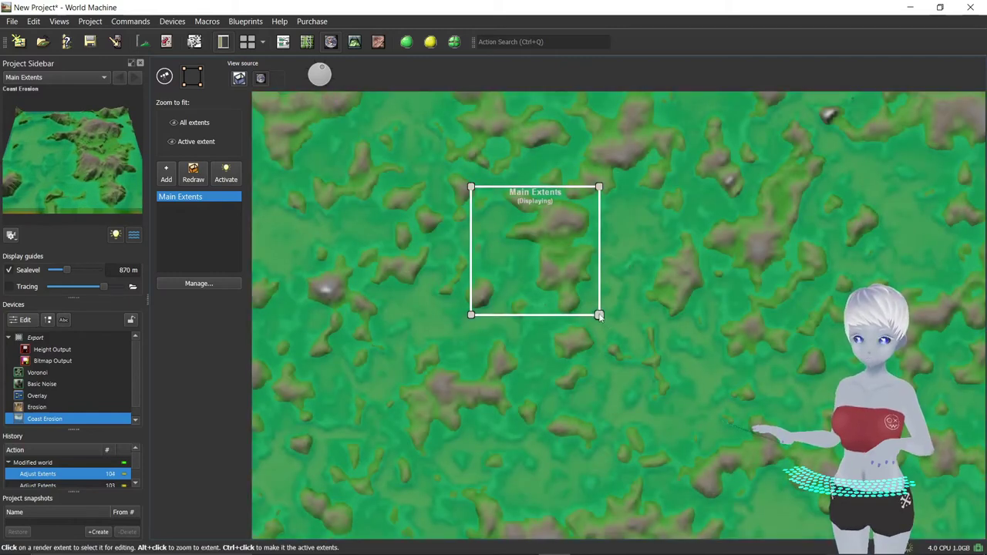
drag(599, 315, 610, 320)
drag(610, 186, 610, 182)
click(610, 182)
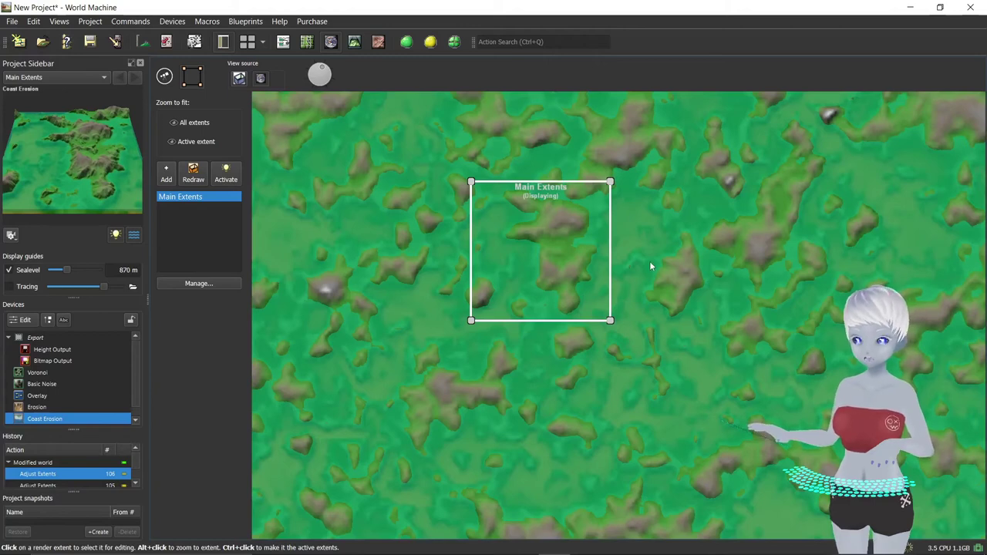
scroll(649, 266, up, 2)
scroll(641, 255, up, 2)
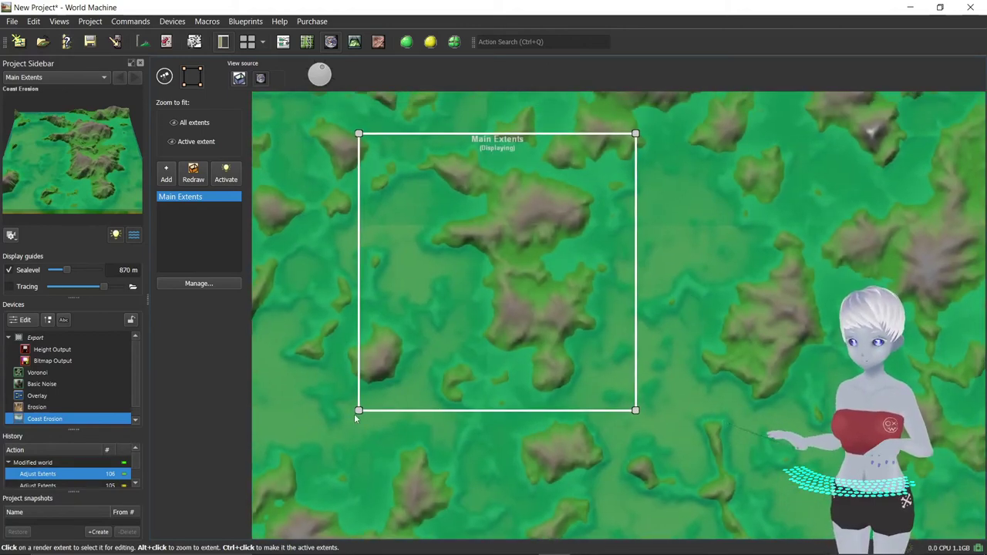
drag(358, 411, 342, 426)
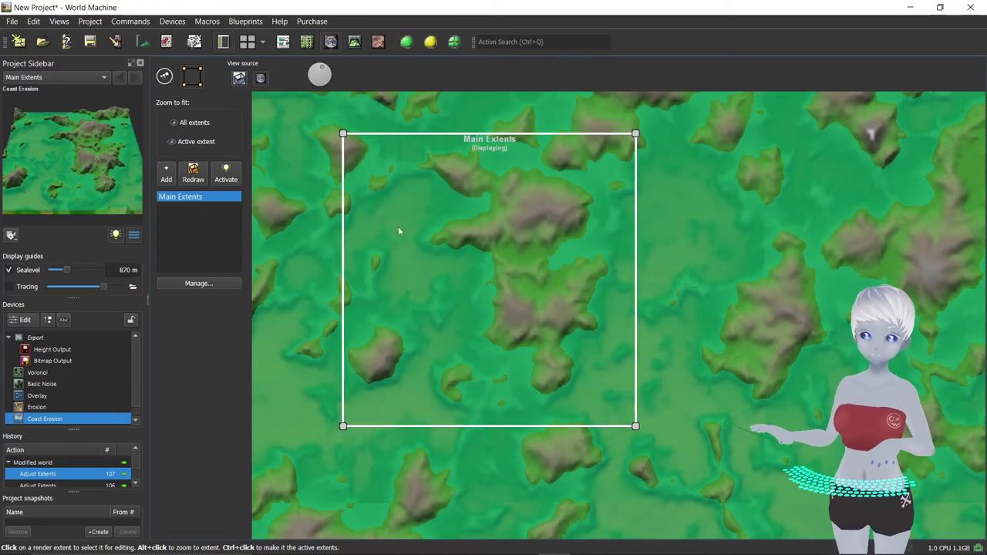
scroll(545, 224, down, 3)
scroll(566, 425, down, 1)
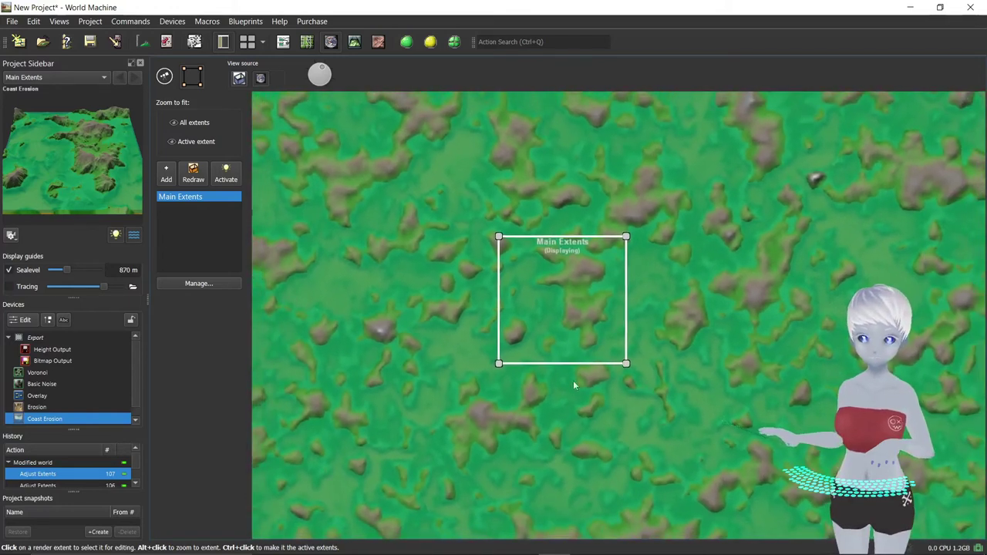
scroll(563, 274, up, 2)
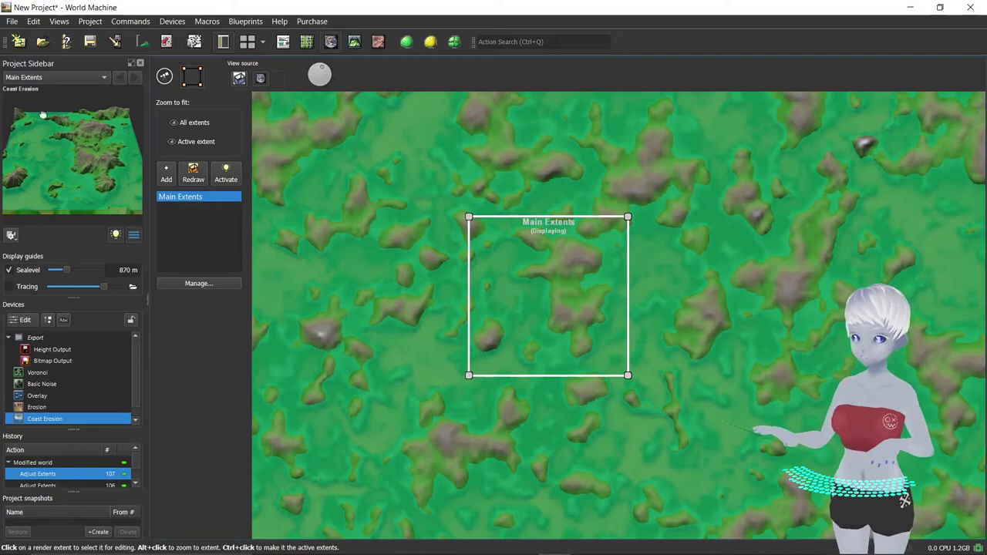
- View the resized terrain block in 3D and orbit it to a new angle
drag(76, 168, 73, 178)
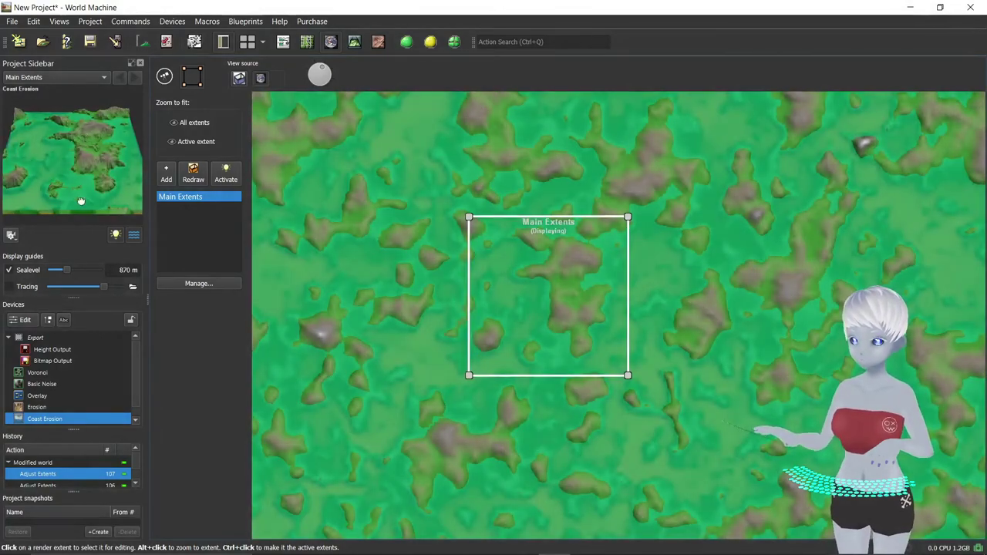
scroll(624, 309, down, 2)
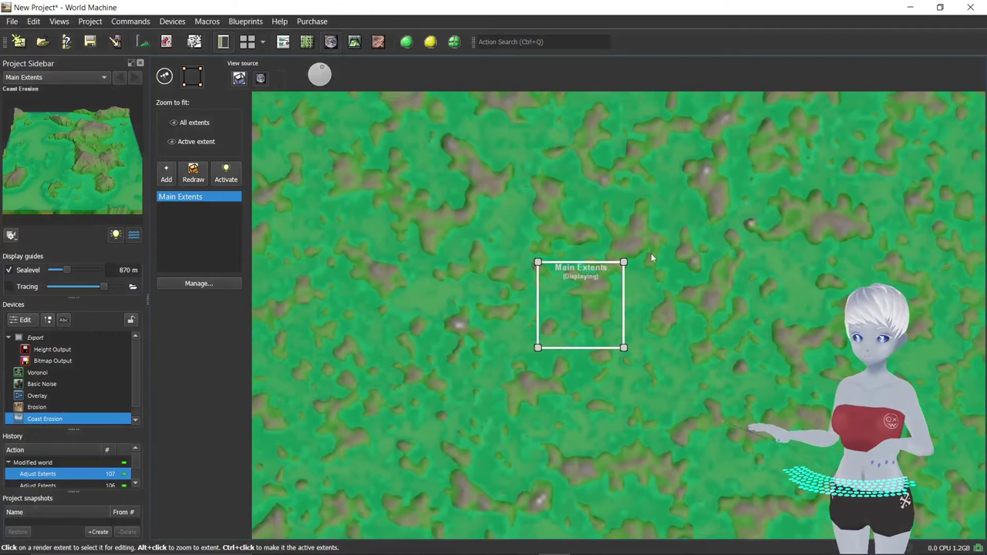
scroll(649, 271, up, 1)
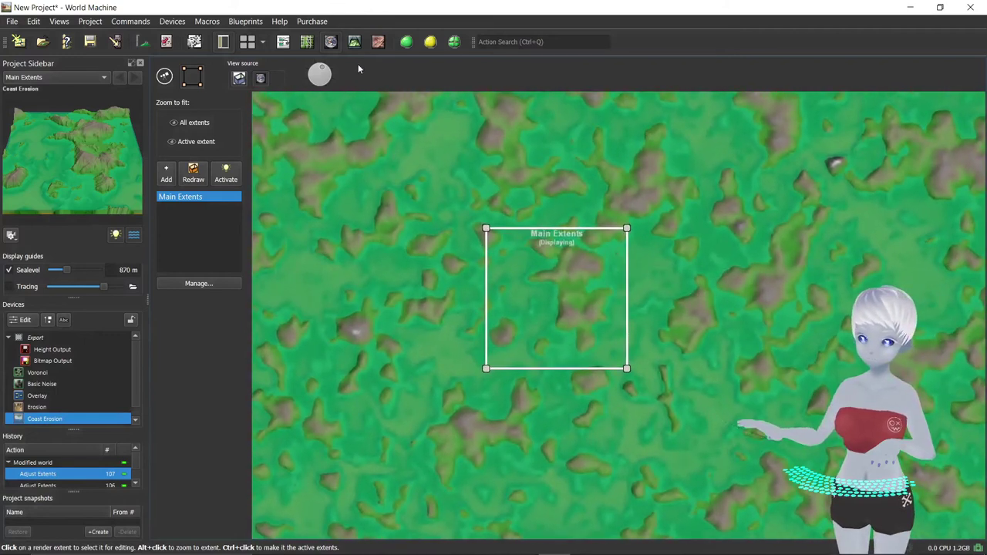
click(354, 42)
scroll(558, 229, down, 3)
mouse_move(584, 269)
mouse_down()
mouse_move(625, 253)
mouse_move(687, 254)
mouse_up()
- Show the terrain at 1:1 scale, then switch to the device network with the Export group
click(378, 41)
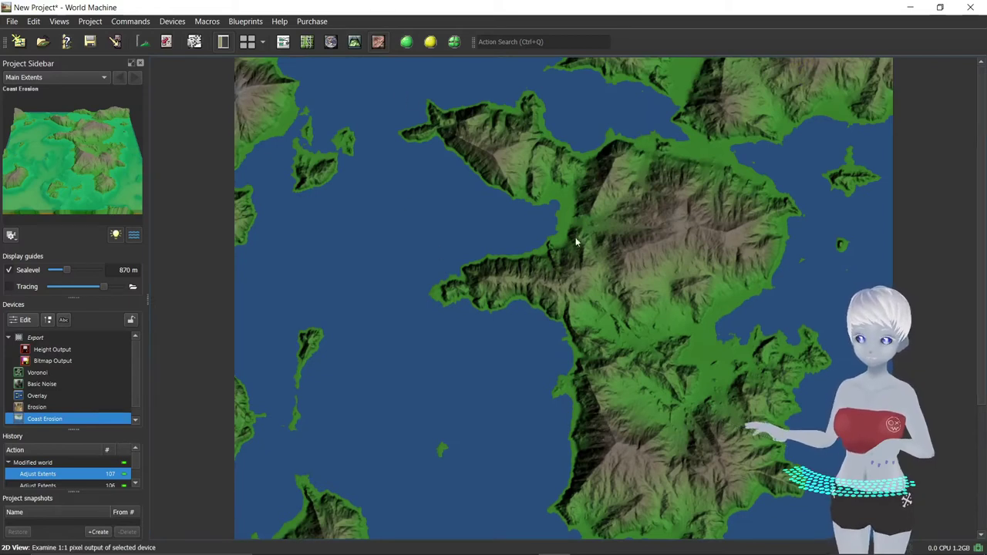
scroll(611, 237, down, 3)
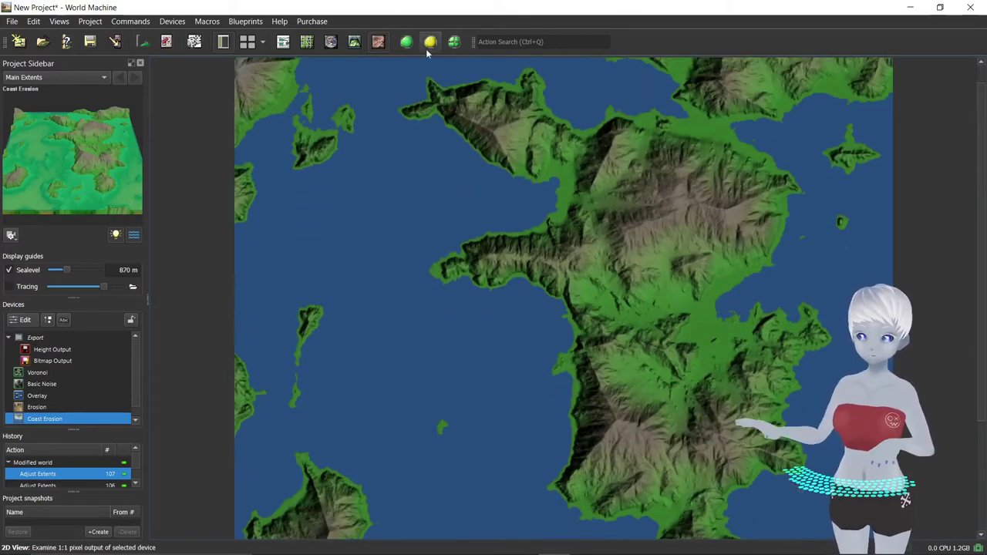
click(430, 42)
- Connect Coast Erosion's output to the Height Output device in the Export group
drag(104, 165, 66, 149)
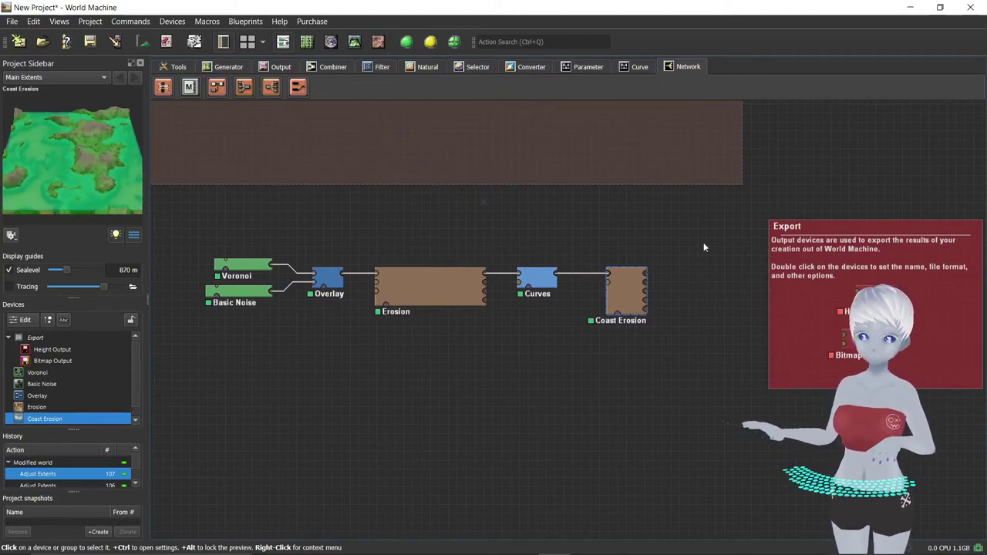
middle_drag(704, 242, 615, 248)
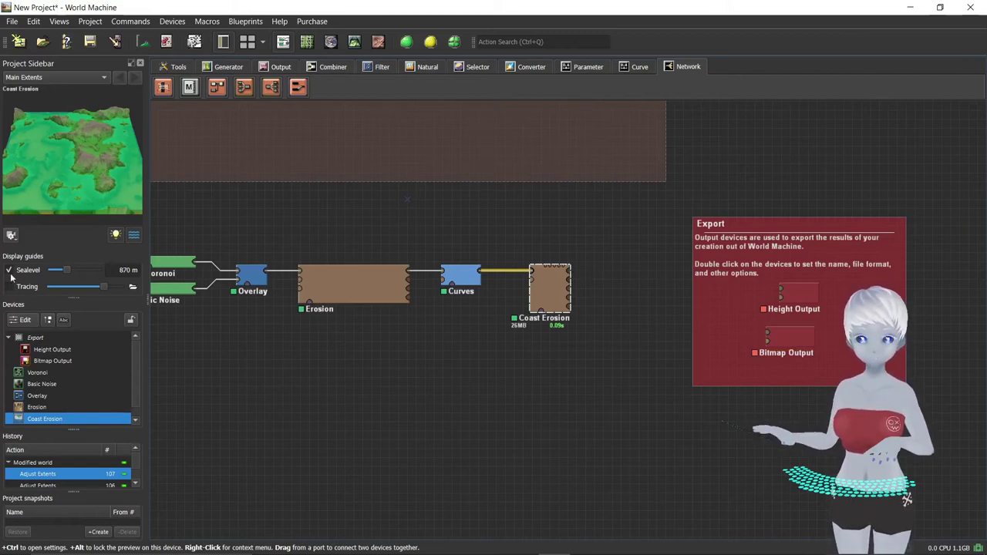
drag(569, 270, 784, 286)
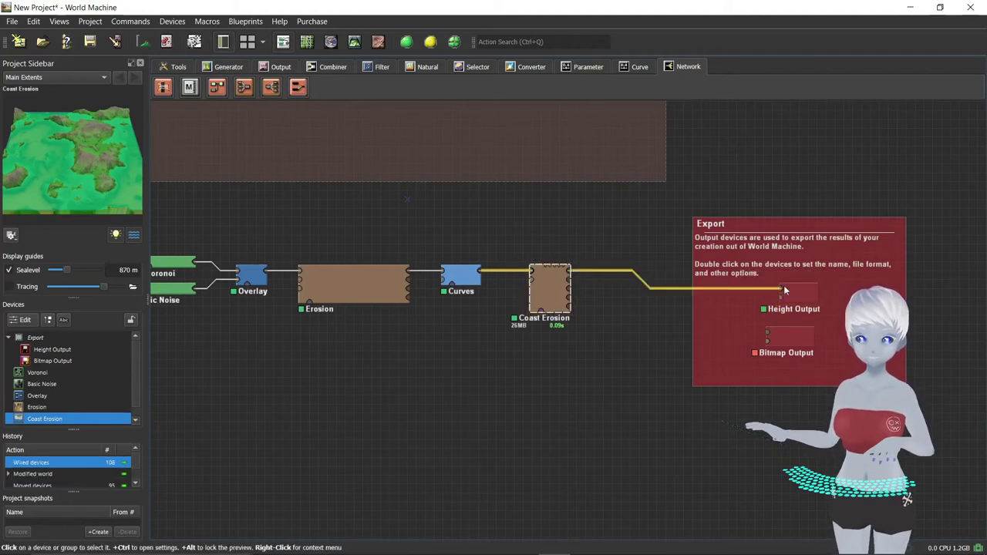
click(805, 293)
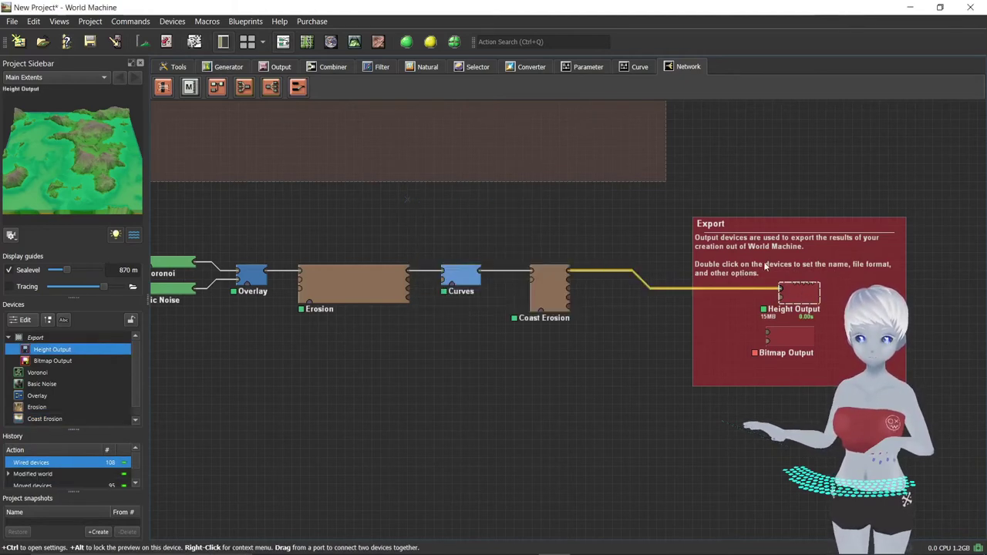
- Create a new folder named Inseln in World Machine Documents for the Height Output file
double_click(805, 293)
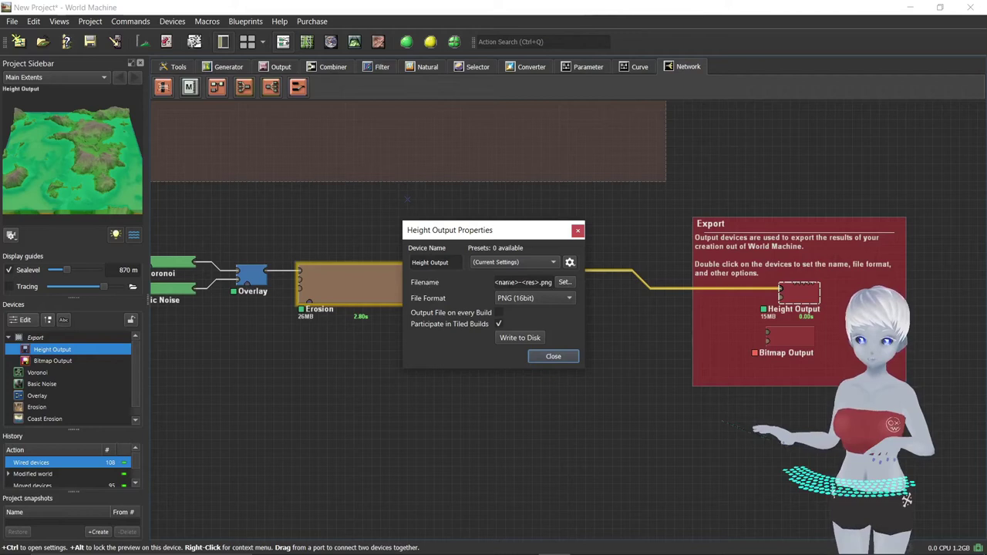
click(563, 283)
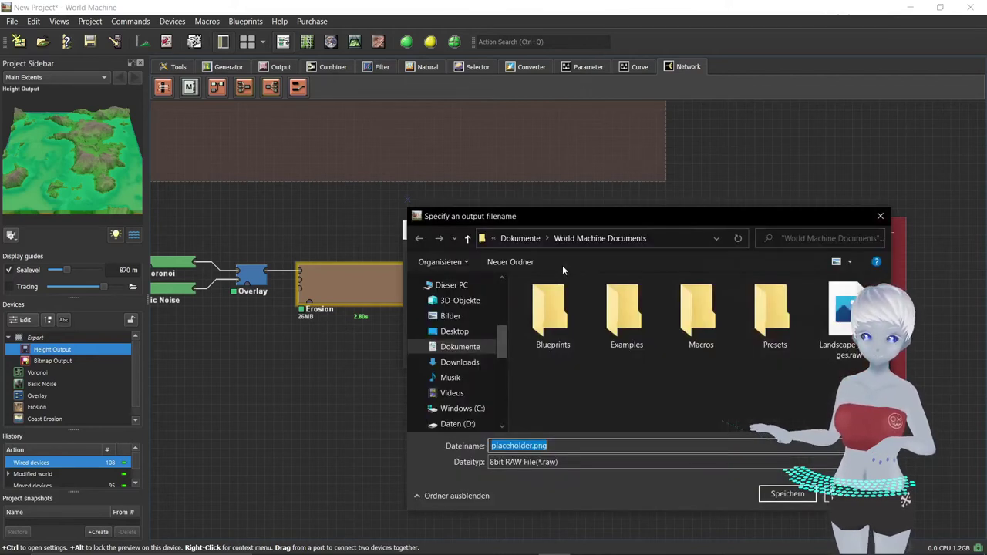
drag(606, 207, 444, 113)
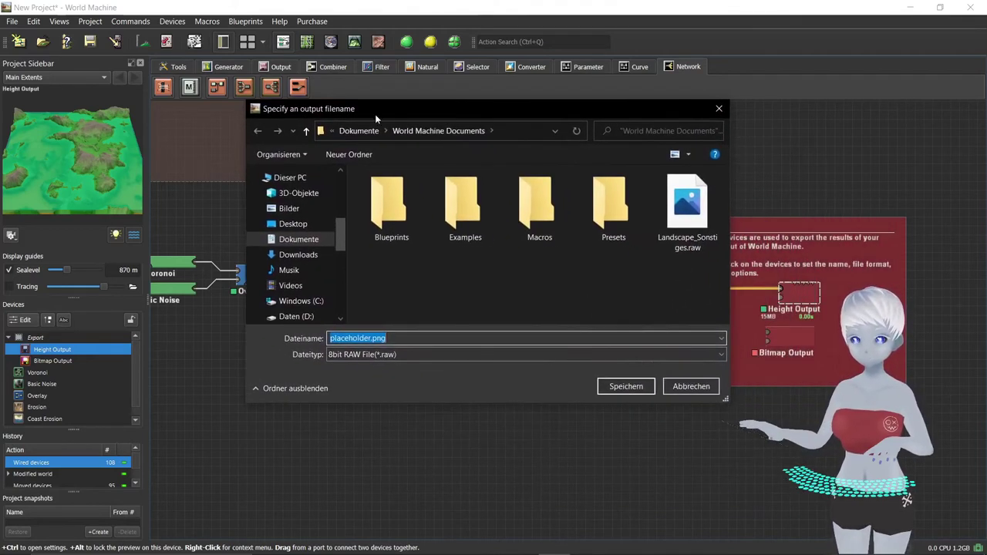
right_click(452, 274)
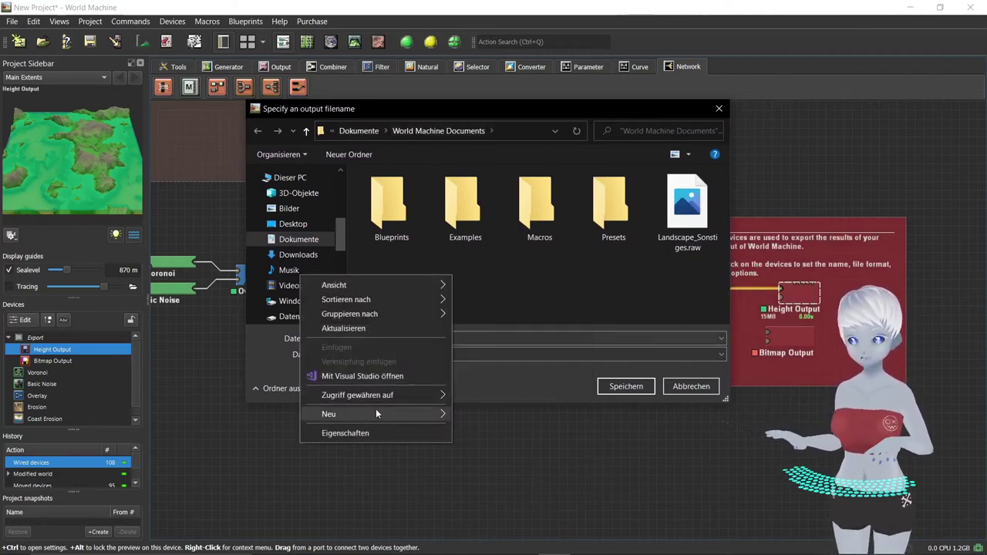
mouse_move(330, 414)
click(490, 251)
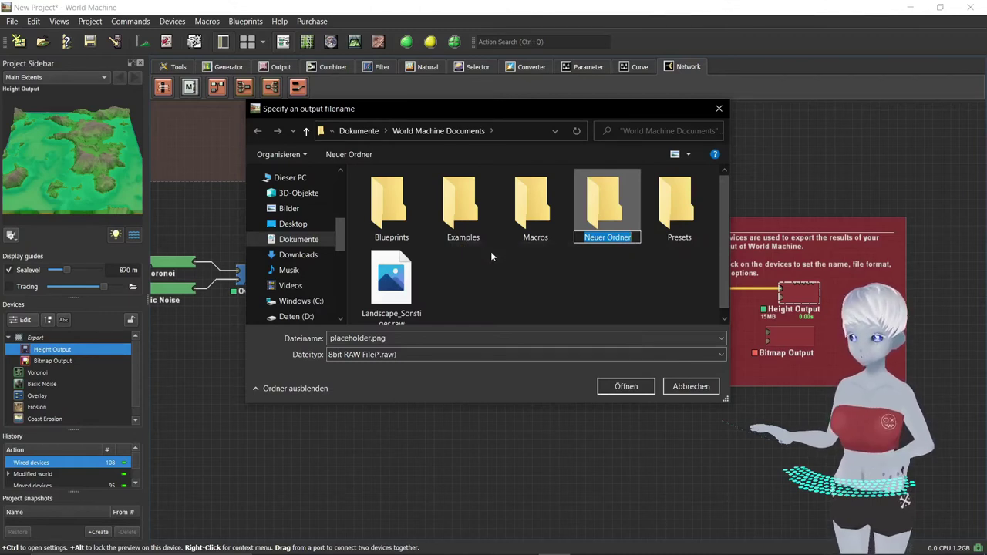
text(Inseln)
key(Return)
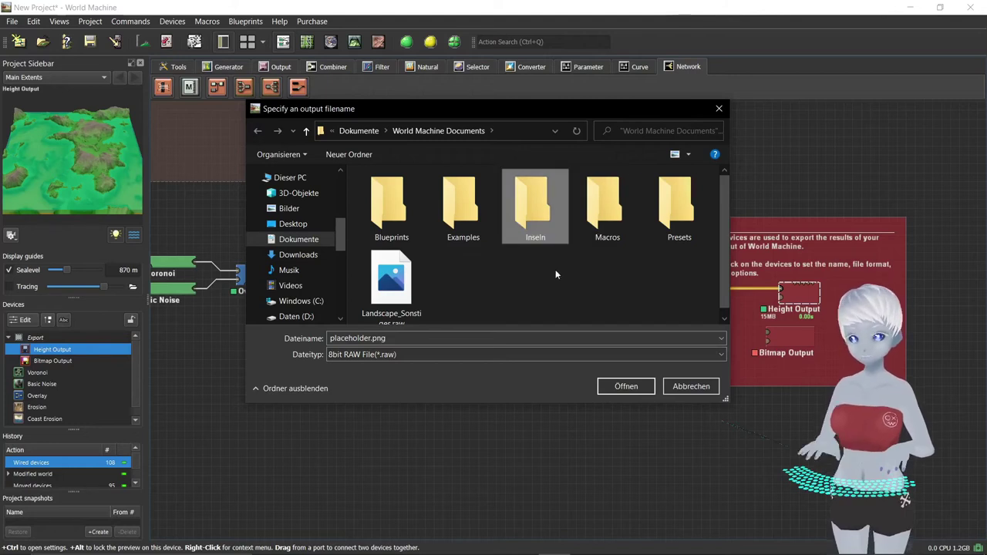
- Save the Height Output as Landscape.raw inside the Inseln folder
click(637, 386)
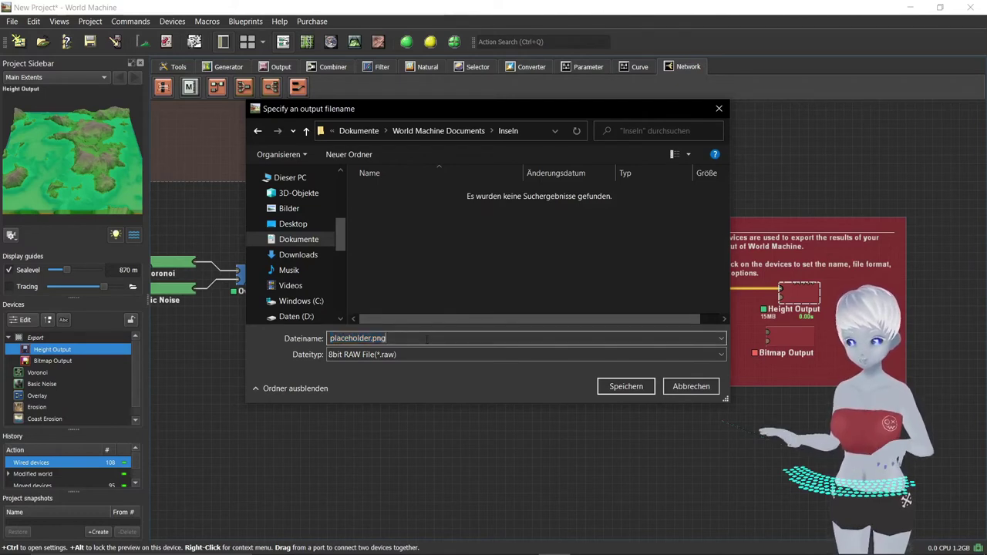
text(Landscape)
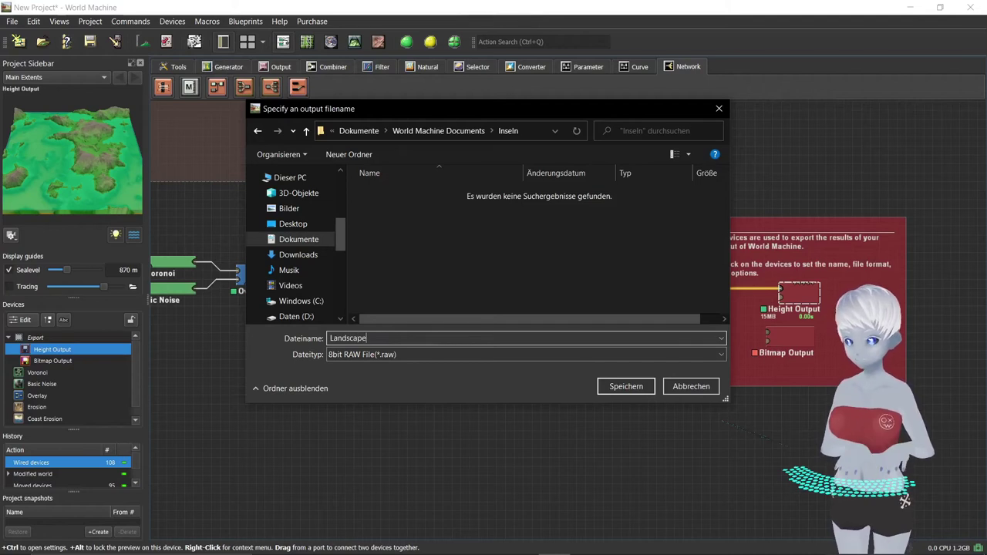
click(616, 386)
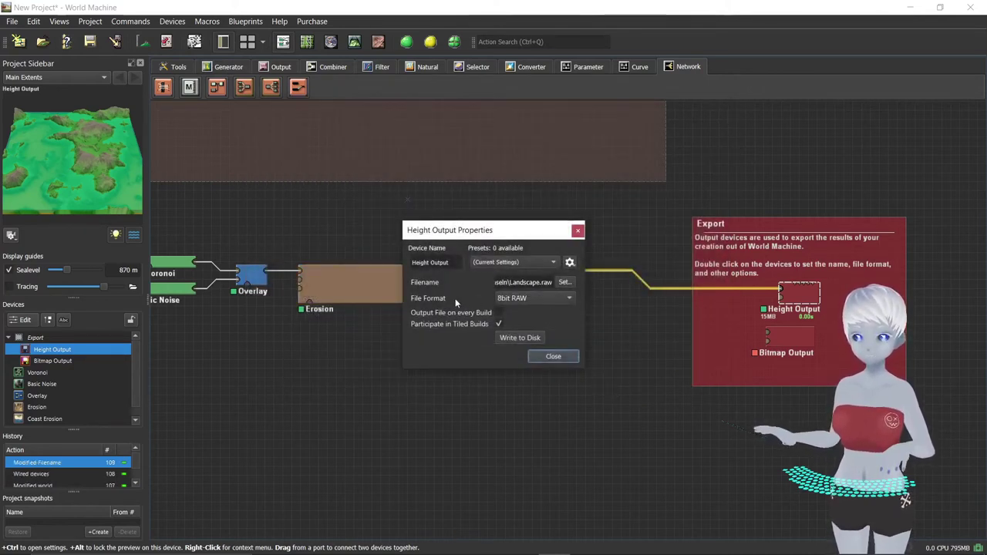
- Switch Height Output to 16bit RAW and write Landscape.r16 to disk
click(539, 301)
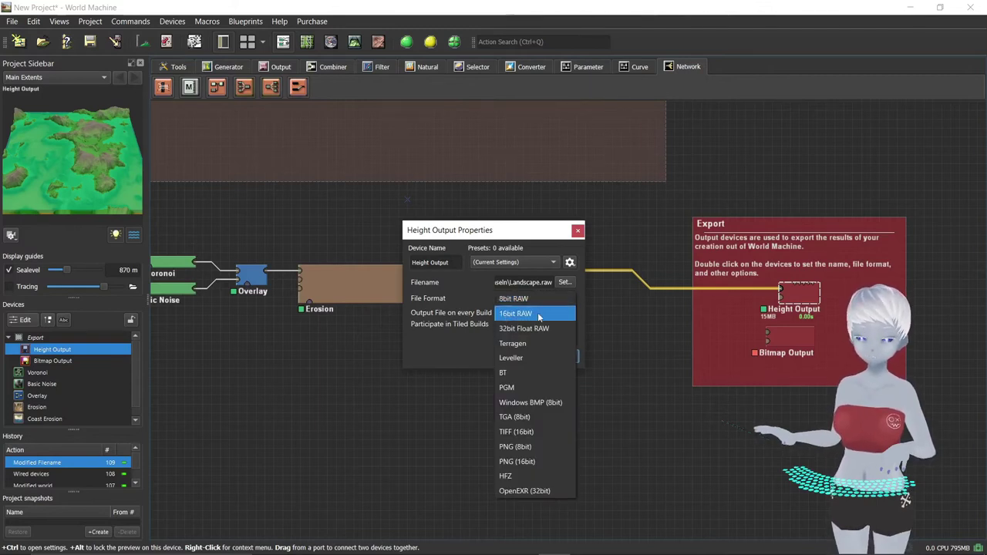
click(539, 315)
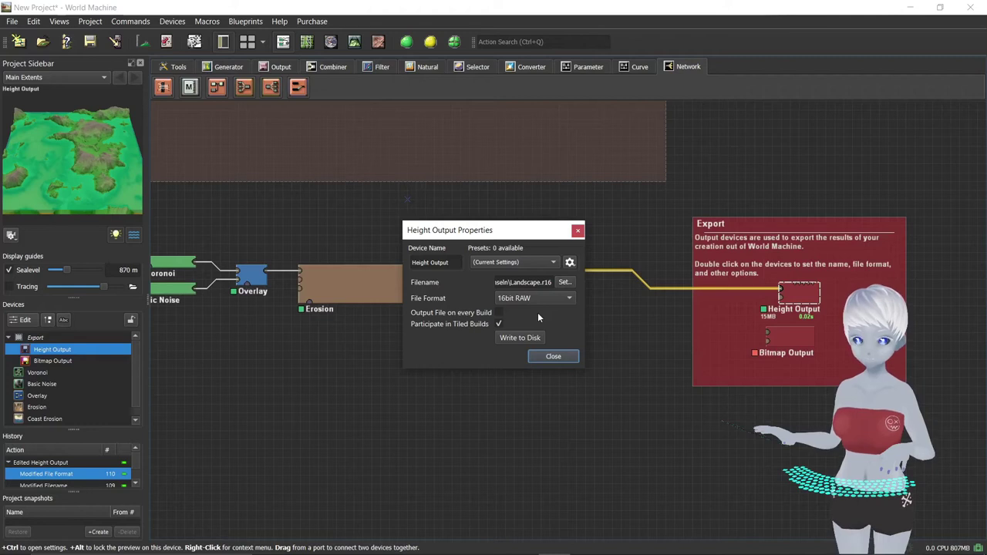
click(517, 338)
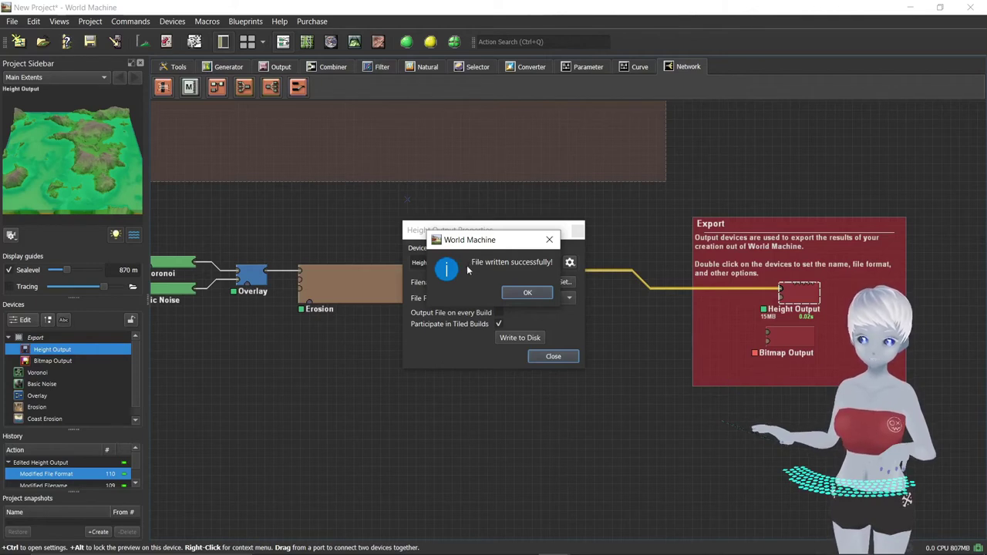
click(527, 294)
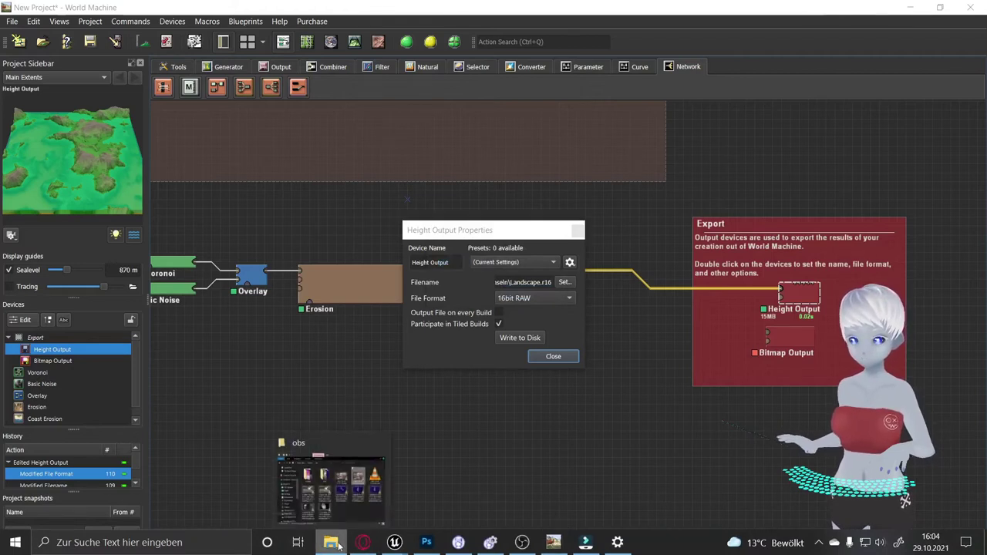
- In Unreal Engine, enable Landscape Mode and choose Import from File
click(328, 486)
double_click(585, 234)
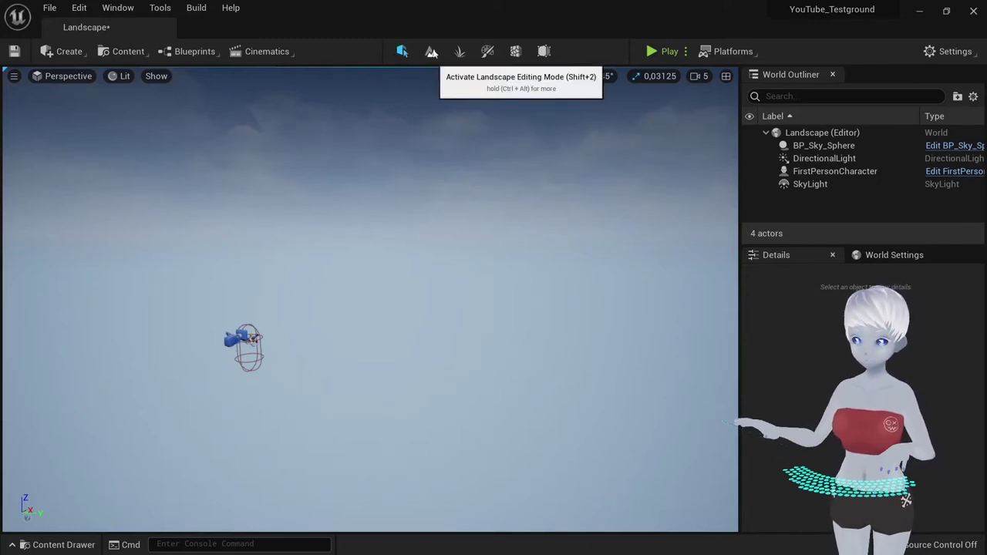
click(432, 52)
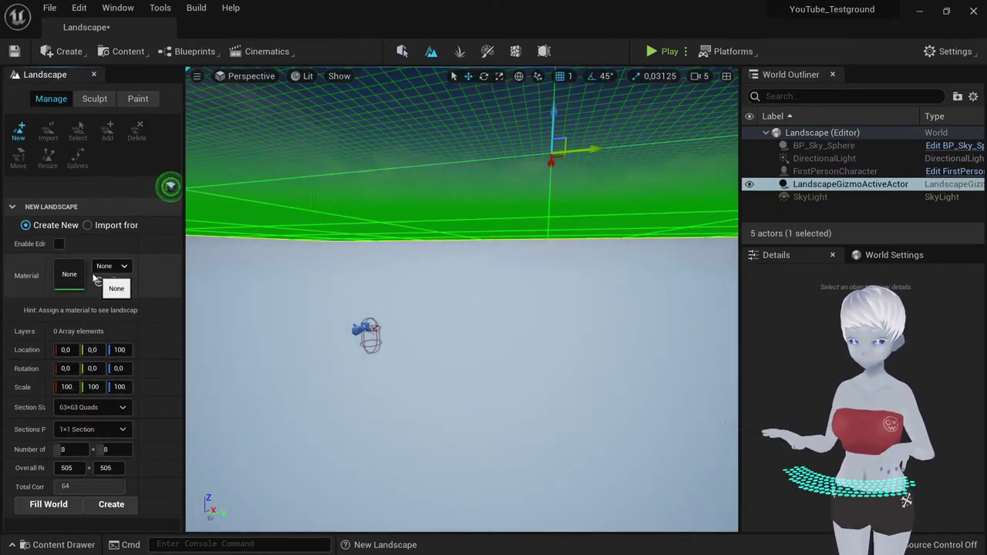
click(89, 226)
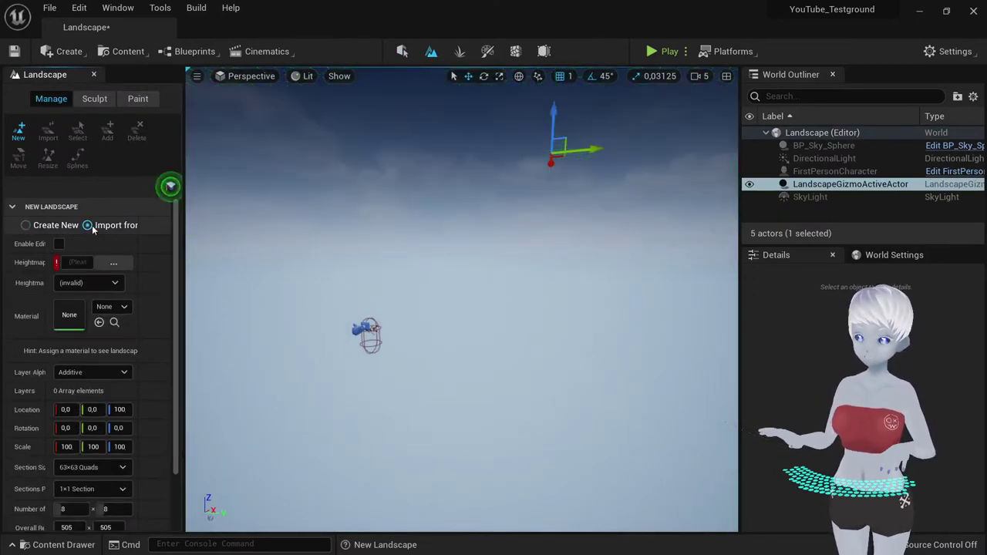
drag(273, 242, 287, 242)
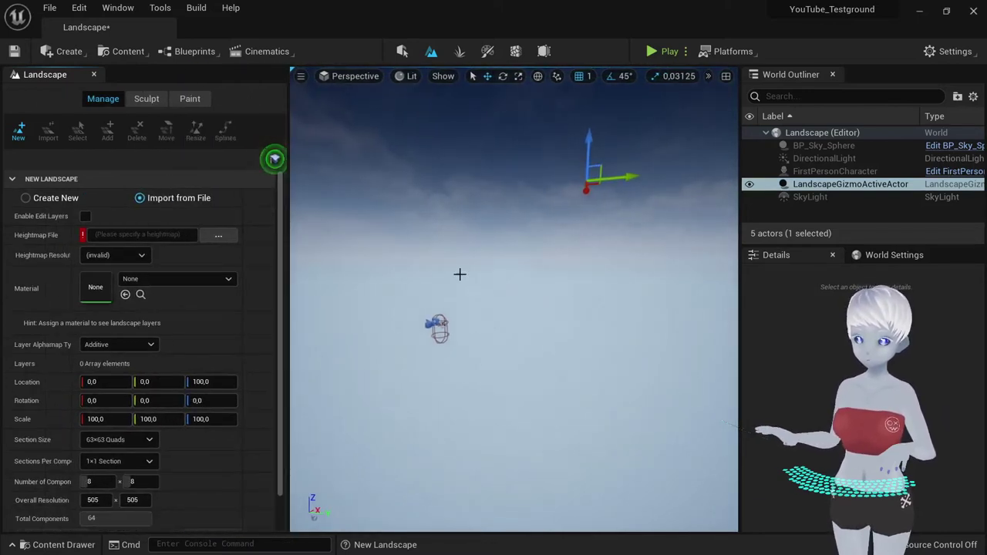
- Load Landscape.r16 from Dokumente/World Machine Documents/Inseln as the heightmap
click(217, 234)
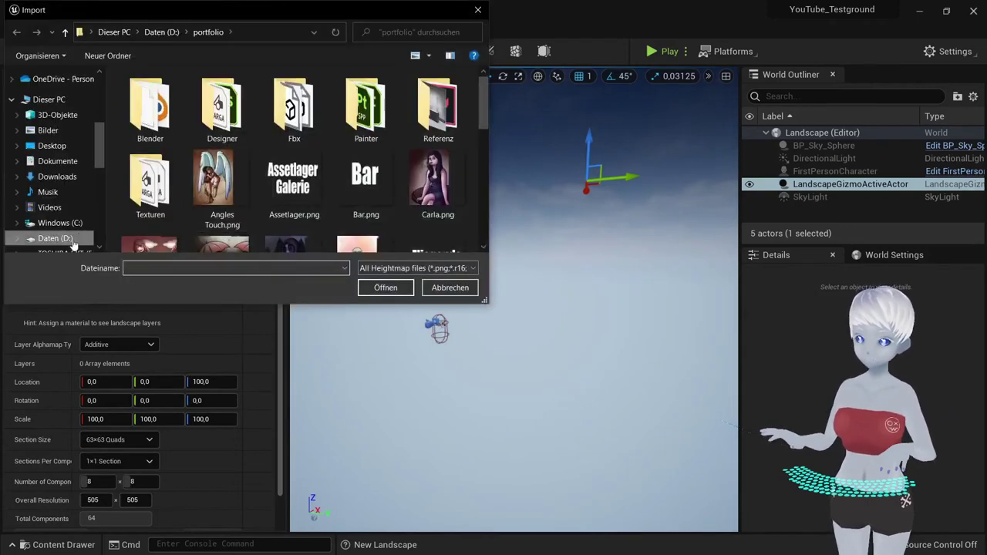
click(72, 241)
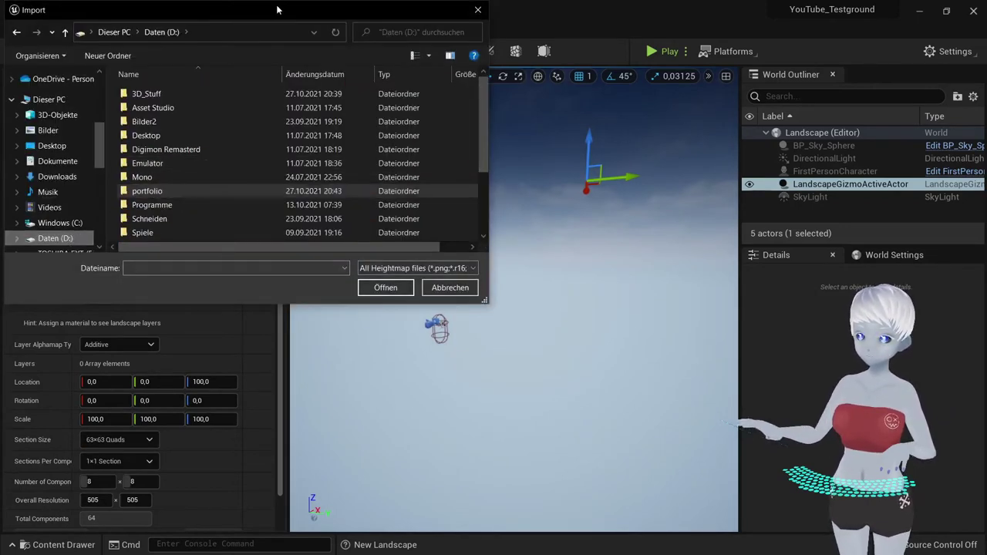
drag(277, 9, 485, 79)
scroll(400, 217, down, 2)
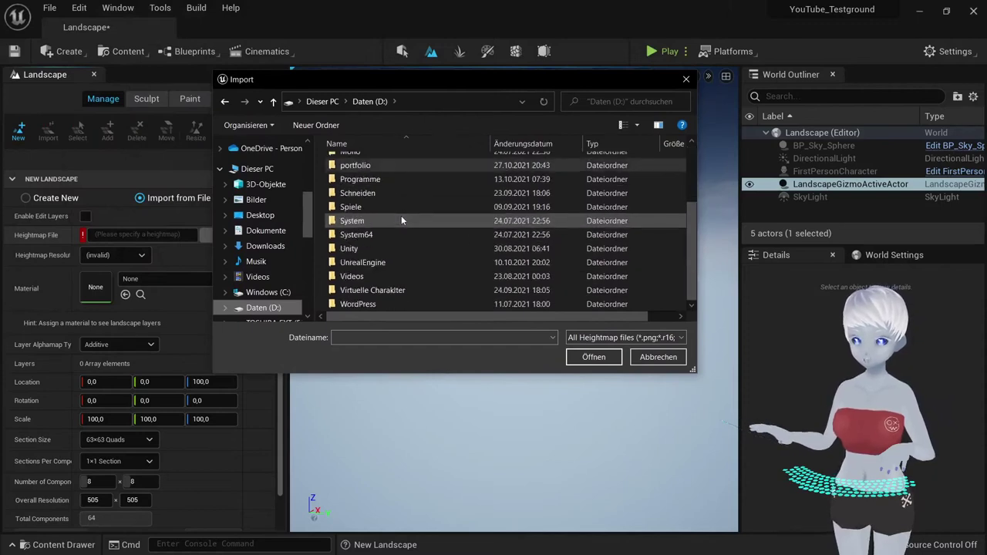
click(264, 230)
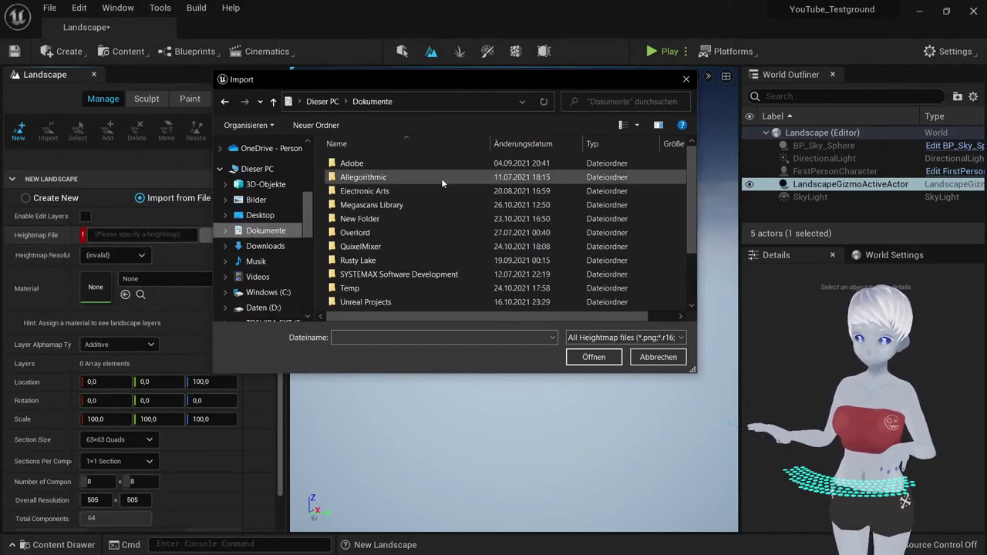
scroll(401, 299, down, 2)
double_click(400, 293)
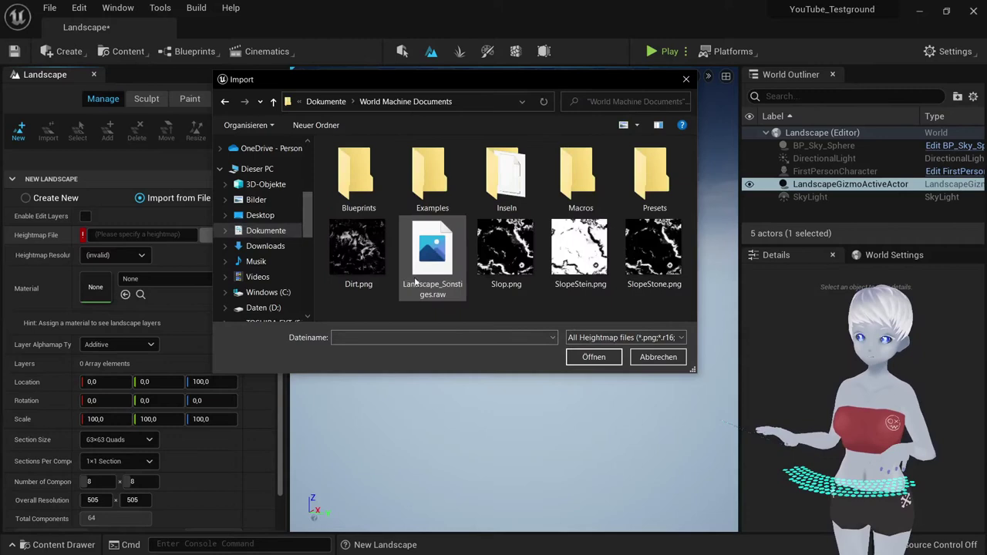
double_click(505, 166)
click(390, 163)
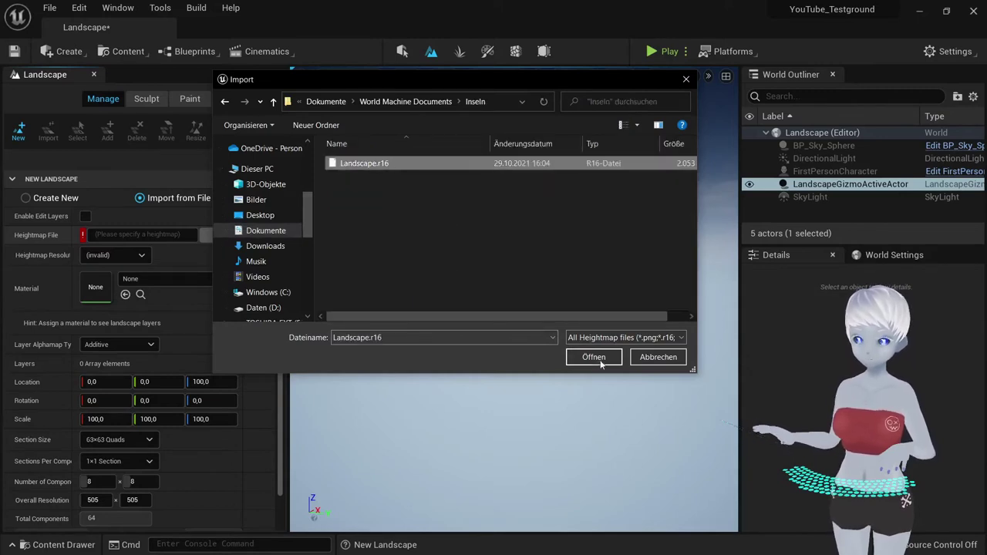
click(593, 357)
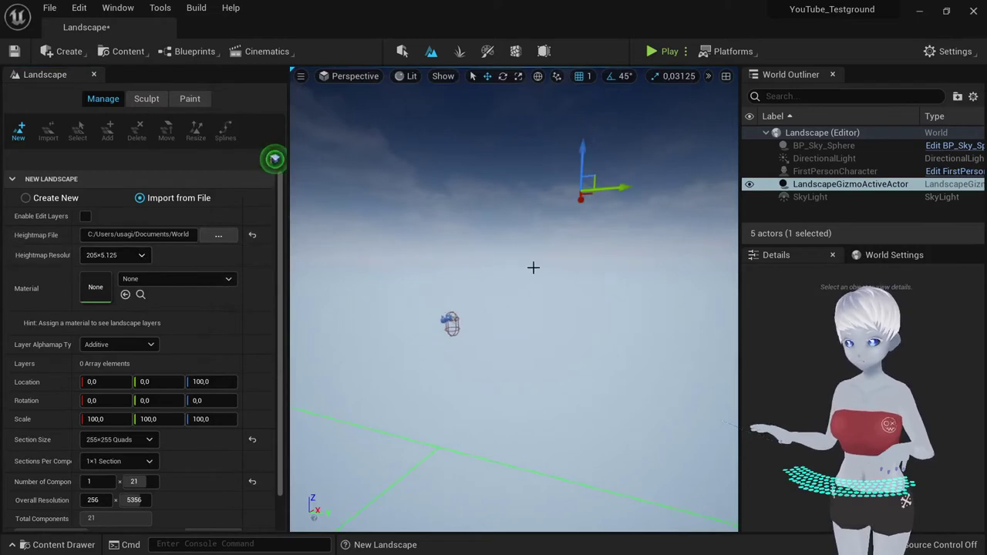
- Set the heightmap resolution to 1.025×1.025 and view the landscape preview grid
right_drag(533, 268, 424, 283)
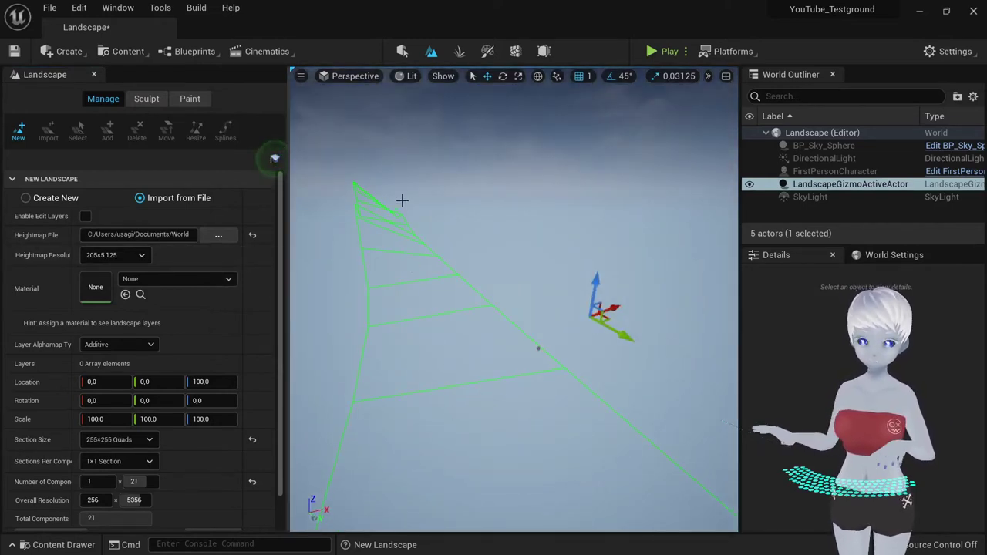
click(140, 260)
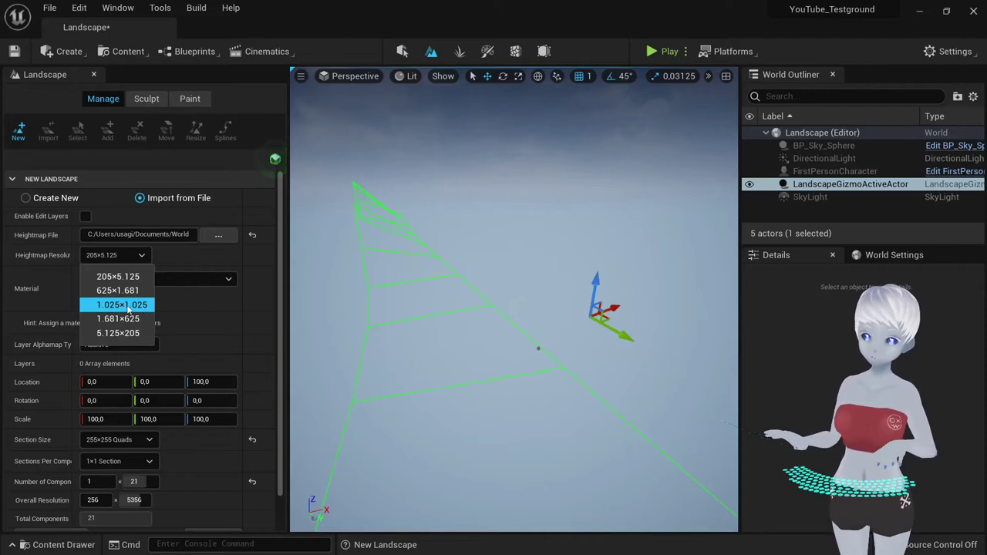
click(129, 305)
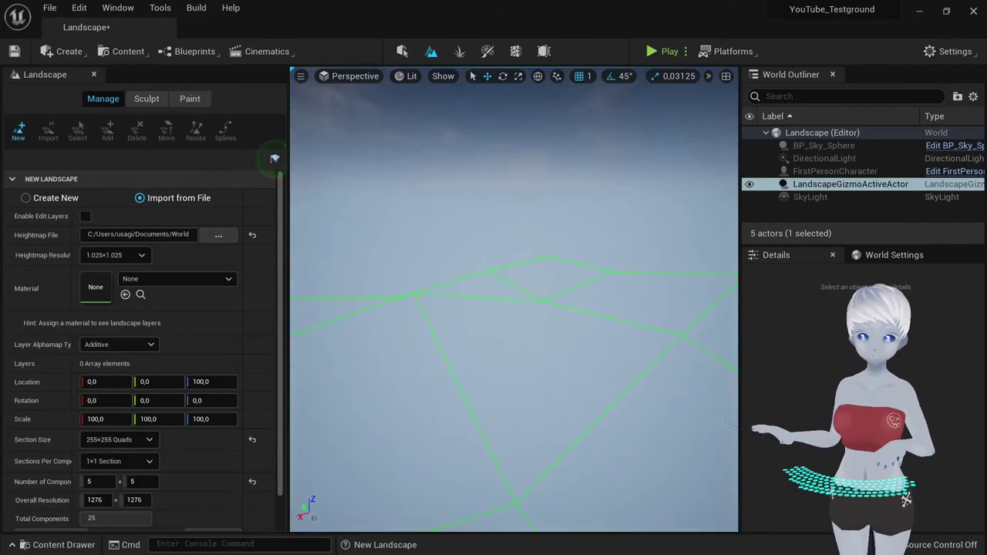
mouse_move(411, 285)
right_down()
mouse_move(498, 259)
mouse_move(463, 258)
right_up()
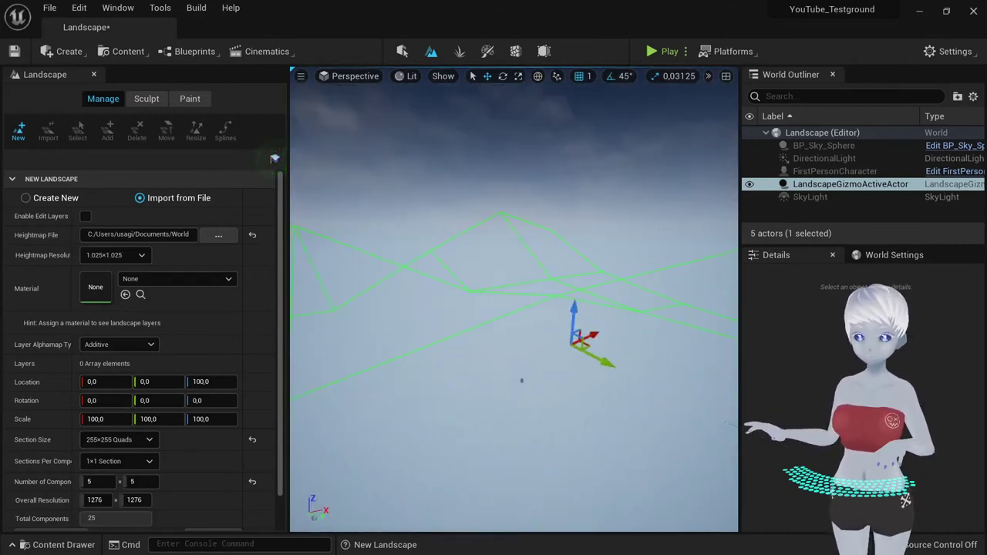
scroll(187, 332, down, 1)
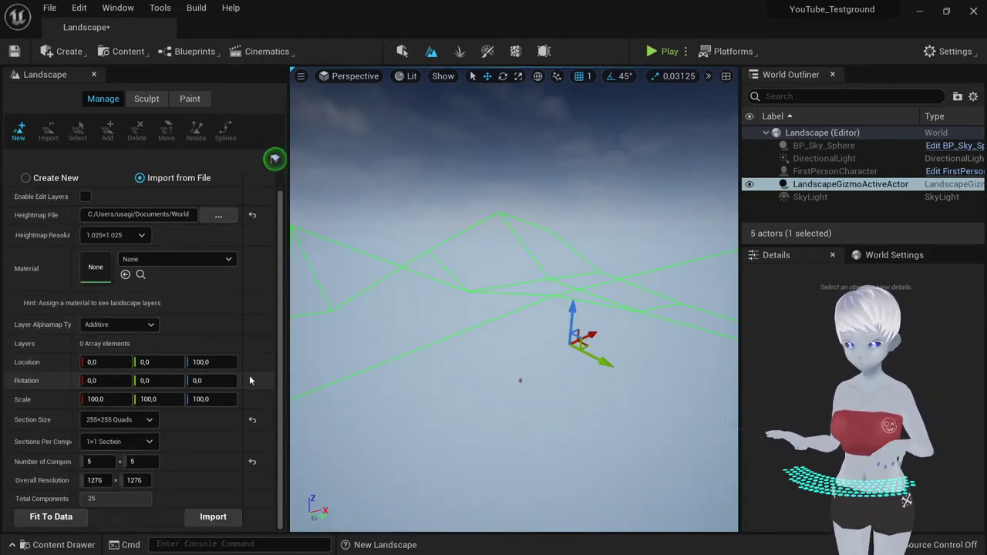
right_drag(483, 288, 494, 293)
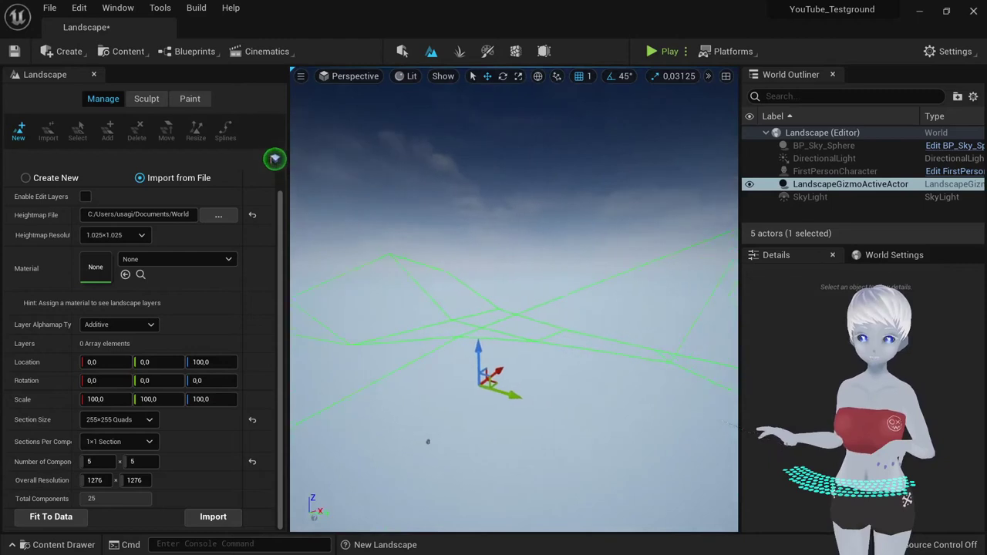
- Set the landscape Scale Z to 70 and inspect the flattened preview
drag(212, 398, 231, 399)
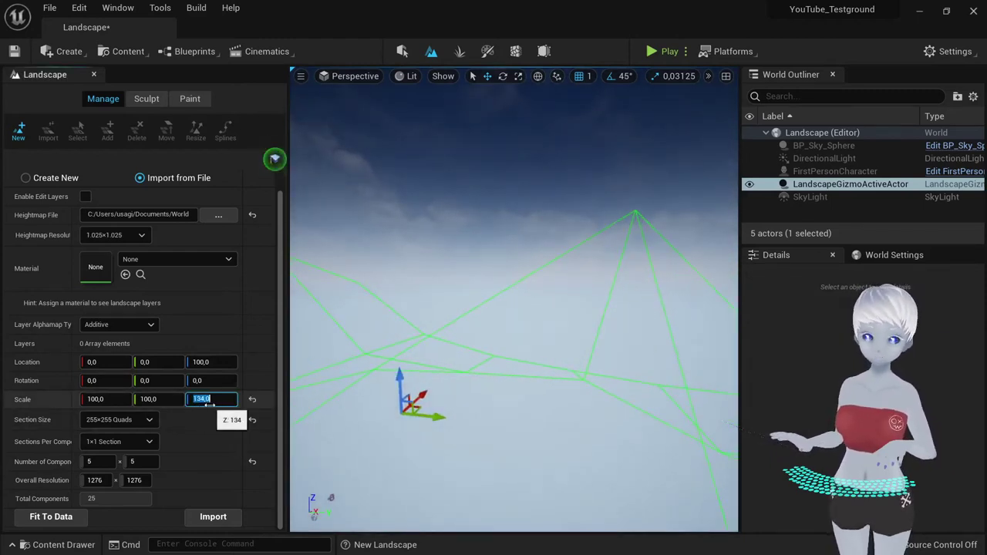
key(Return)
right_drag(554, 394, 554, 394)
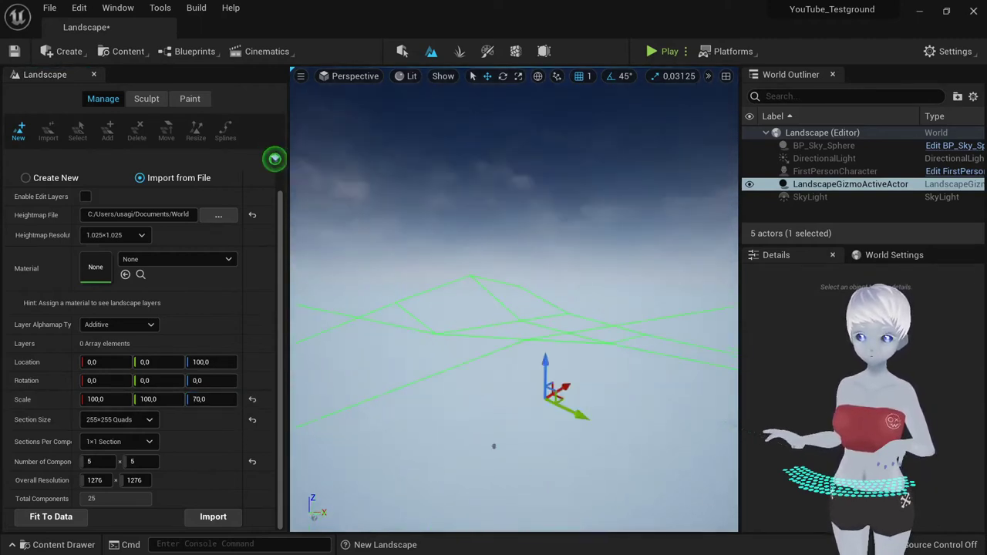
right_drag(514, 360, 514, 361)
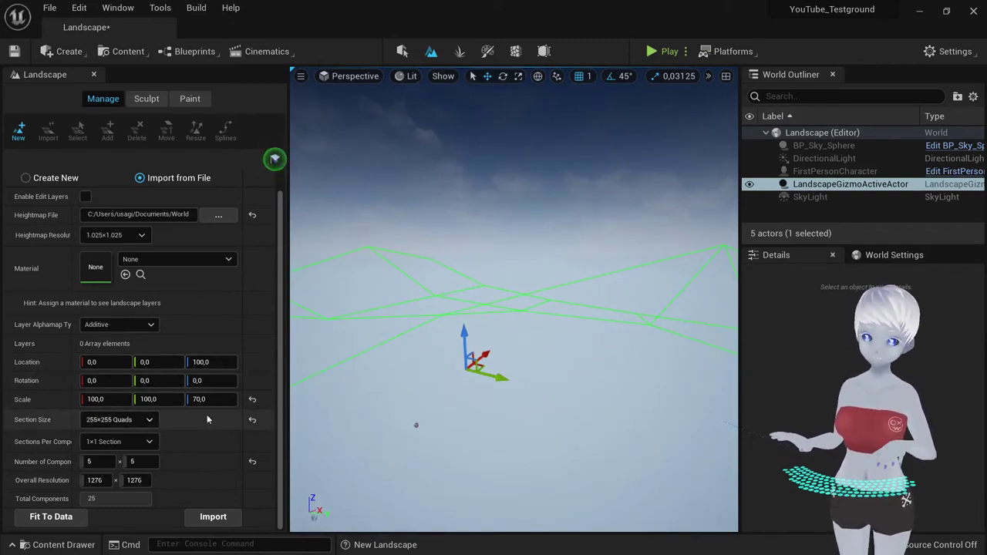
right_drag(530, 344, 530, 344)
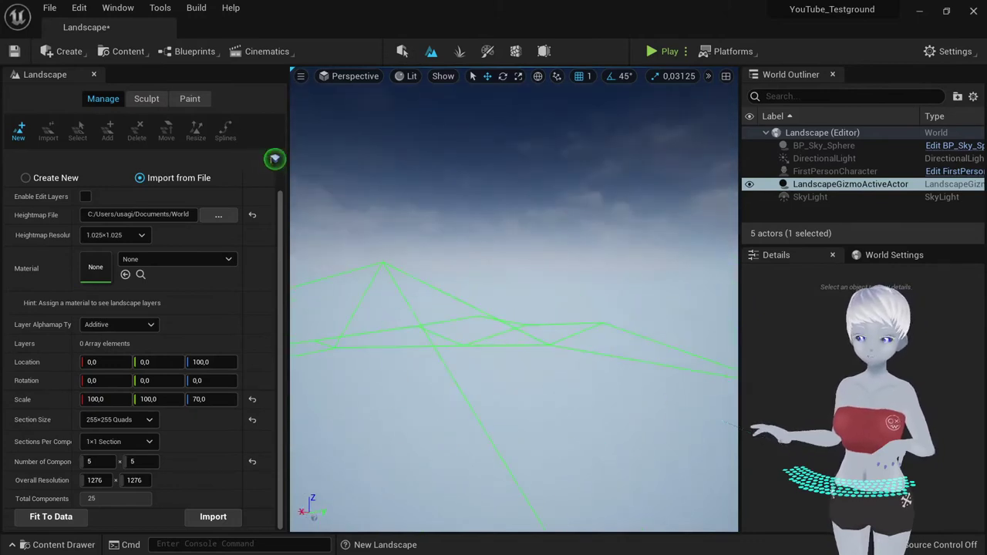
right_drag(709, 347, 709, 348)
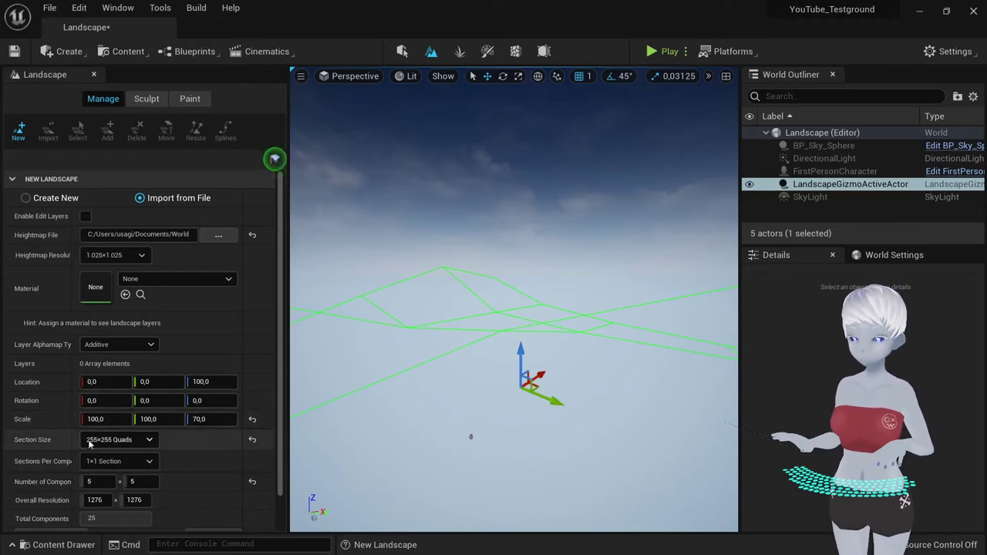
scroll(147, 421, down, 1)
drag(466, 396, 475, 396)
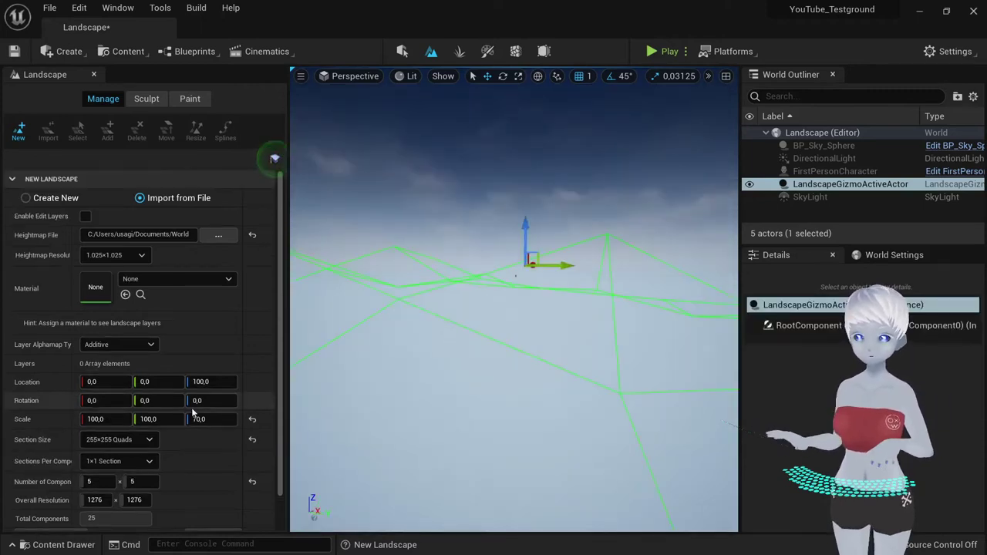
- Change the Z scale to 50 and inspect the wireframe preview
click(196, 419)
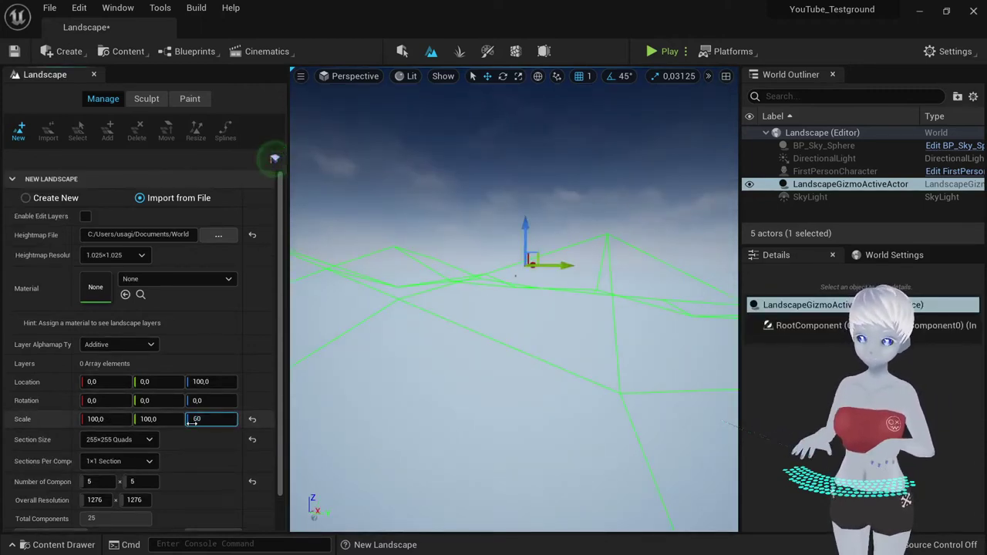
text(0)
key(Return)
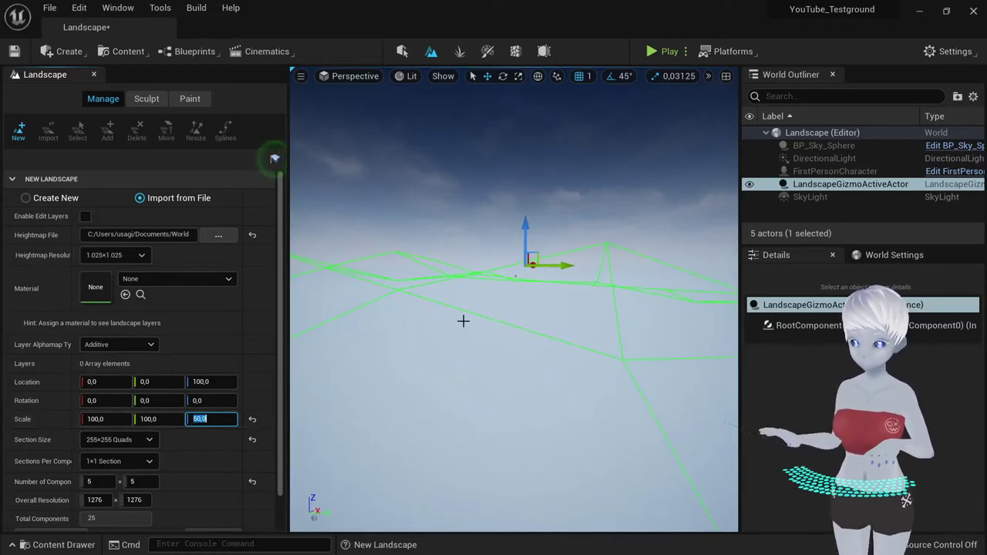
right_drag(463, 320, 416, 297)
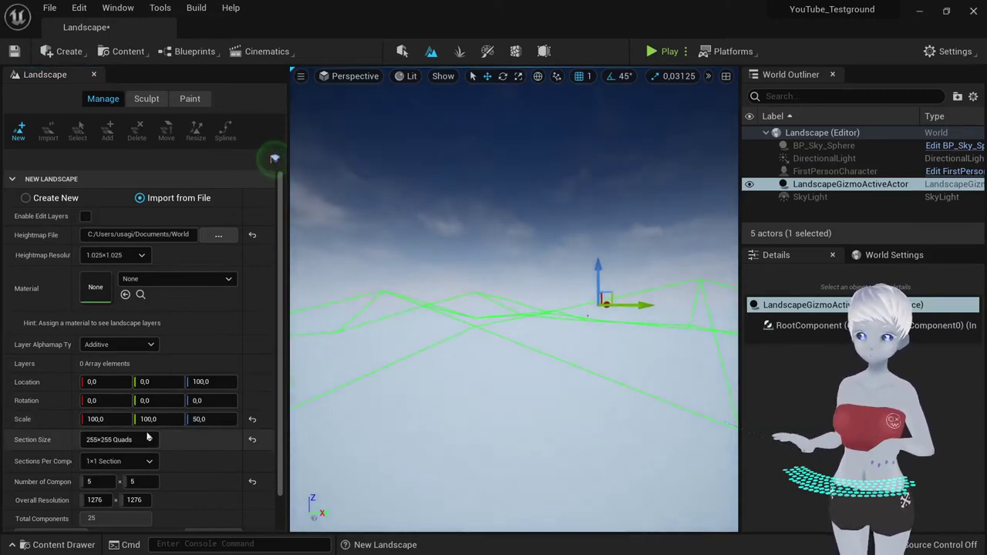
right_drag(445, 277, 478, 300)
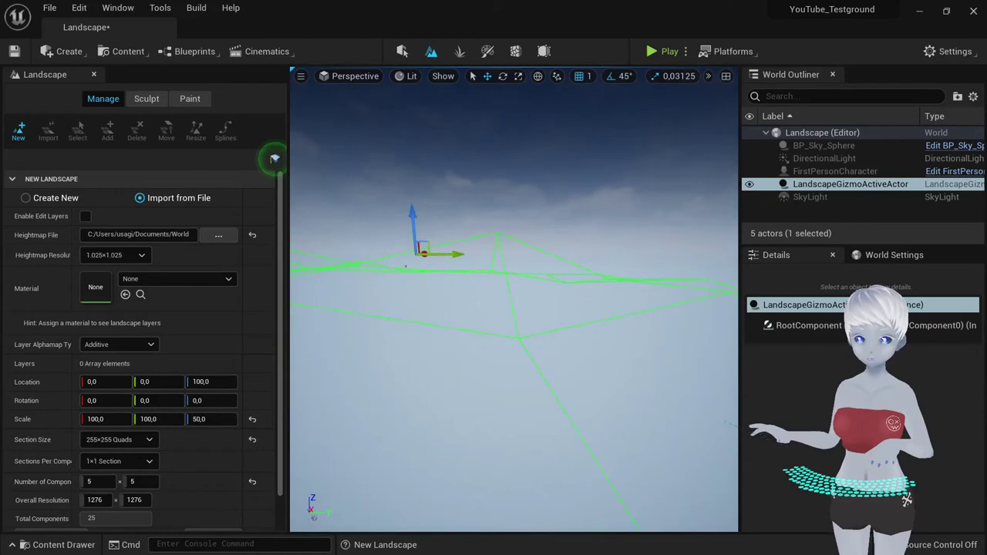
right_drag(478, 301, 363, 324)
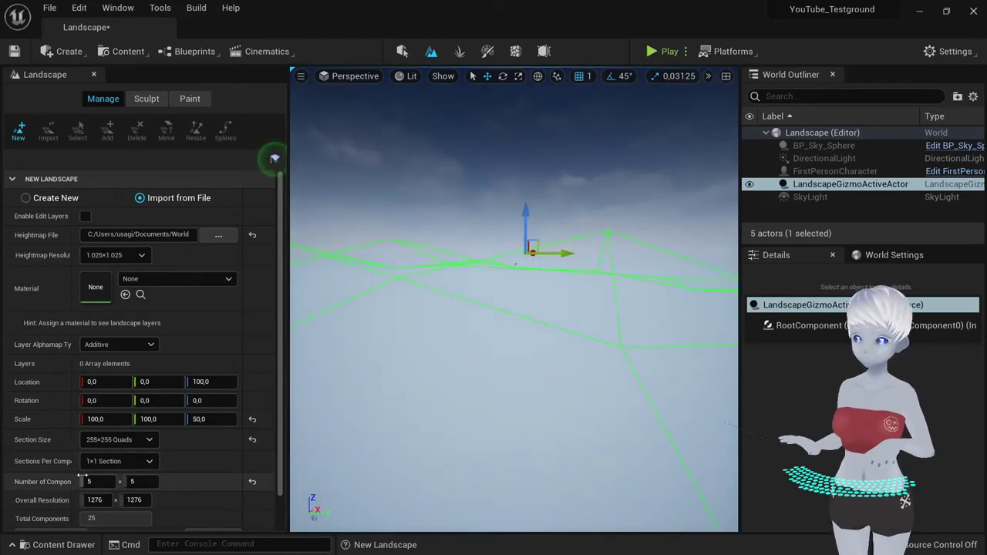
scroll(108, 486, down, 1)
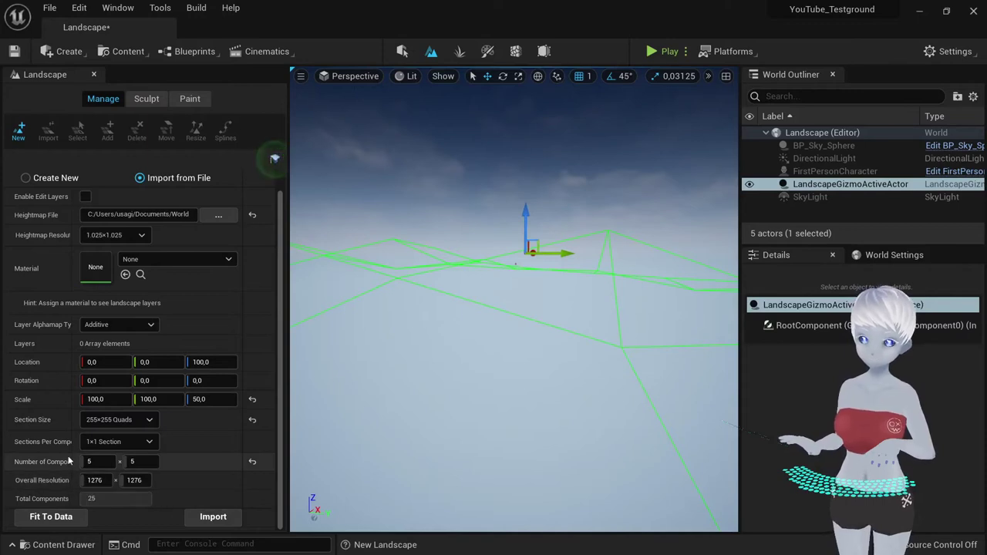
mouse_move(41, 500)
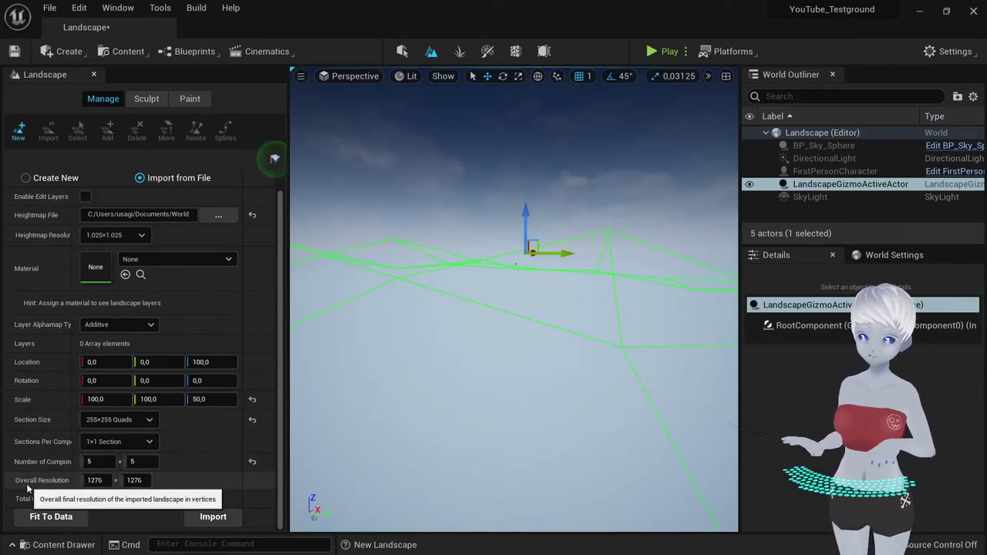
right_drag(388, 370, 385, 369)
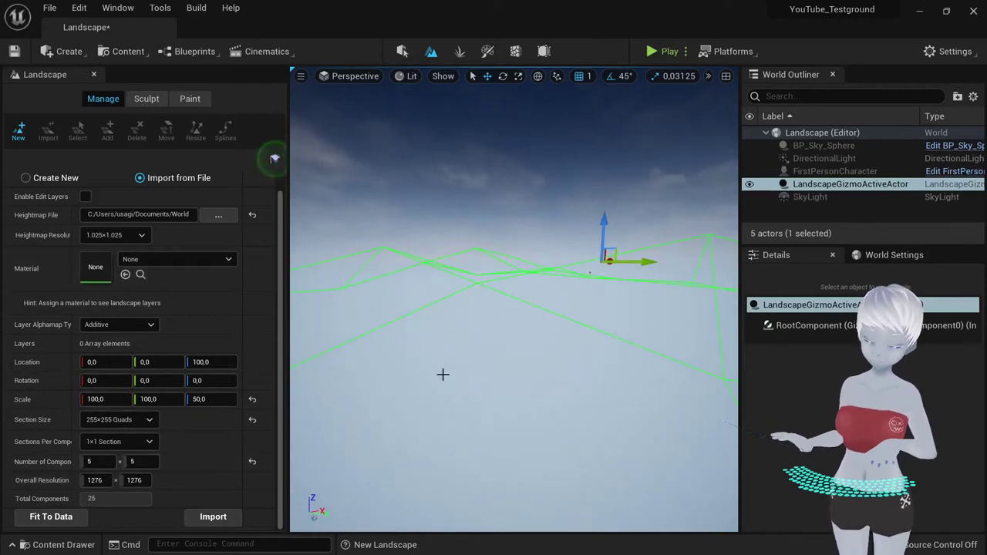
right_drag(443, 375, 442, 375)
- Set the number of components to 4×4 and import the landscape
click(98, 461)
text(4)
click(131, 462)
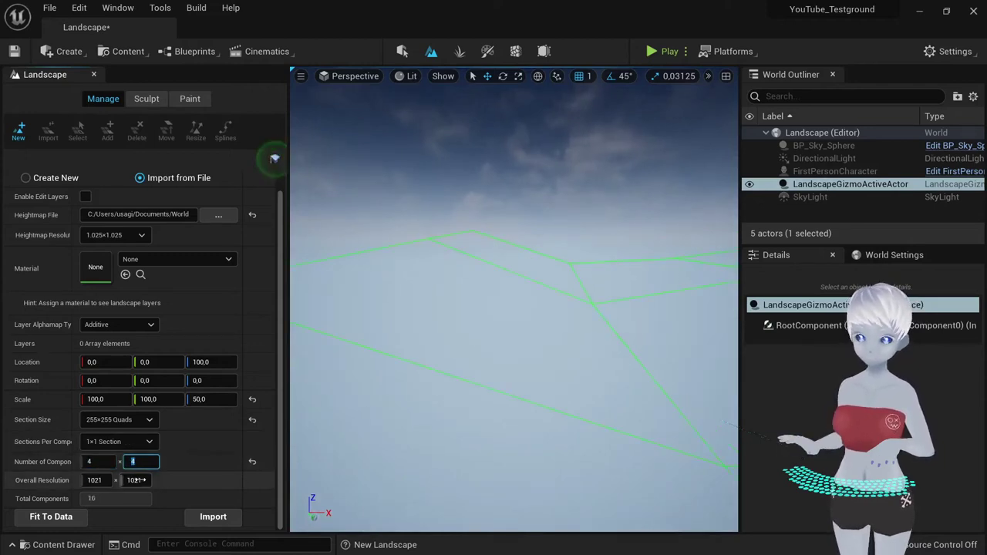
click(427, 355)
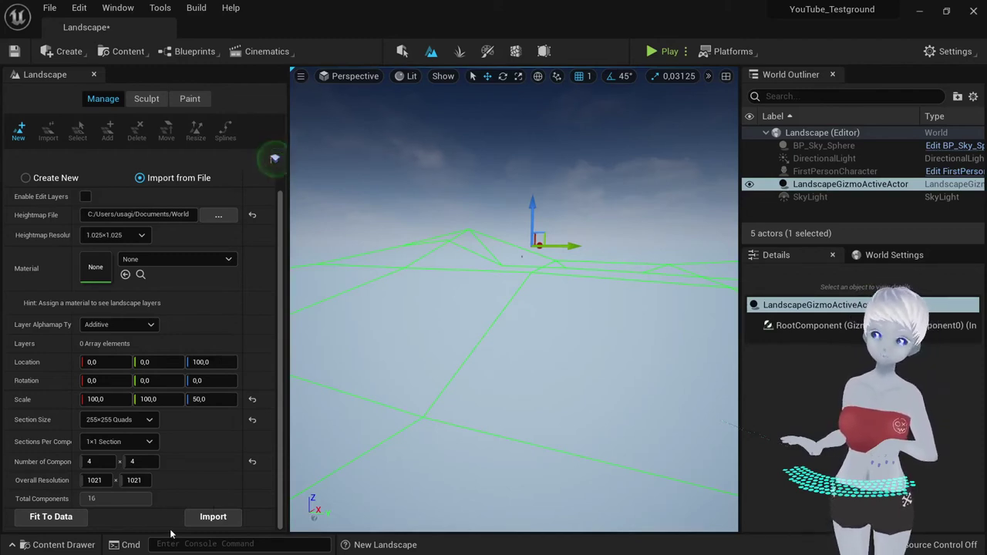
click(214, 518)
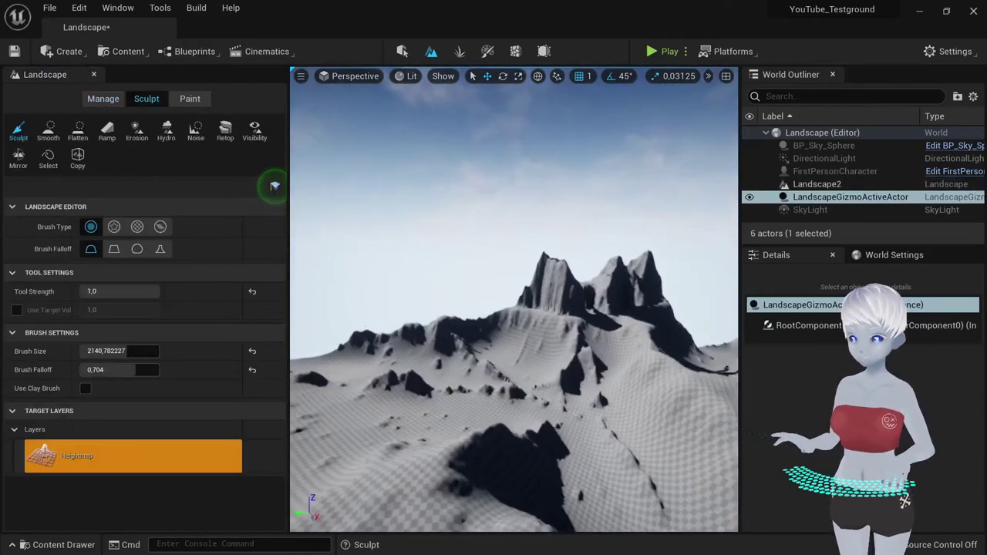
- Inspect the mountain terrain and test-sculpt a spike, then undo it
right_drag(509, 345, 464, 337)
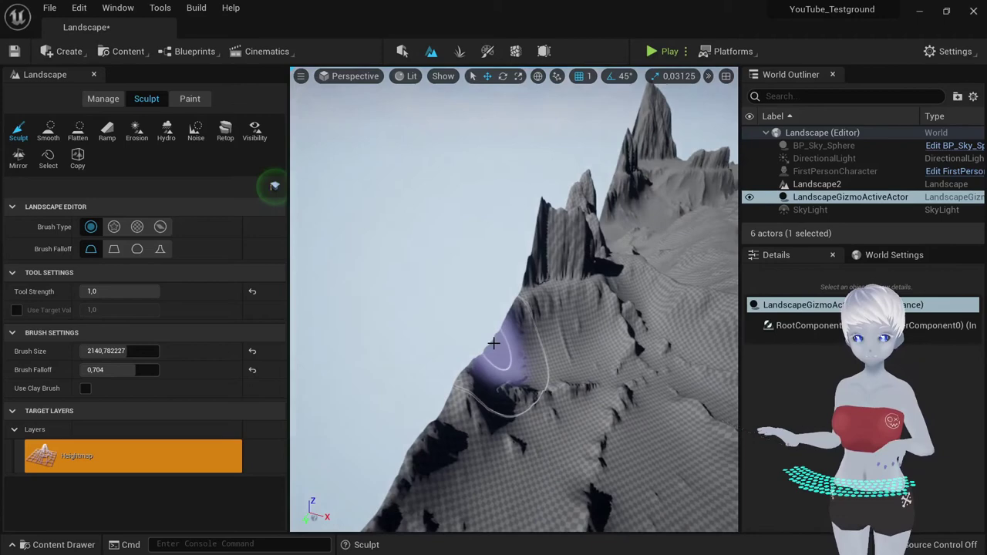
right_drag(368, 306, 431, 308)
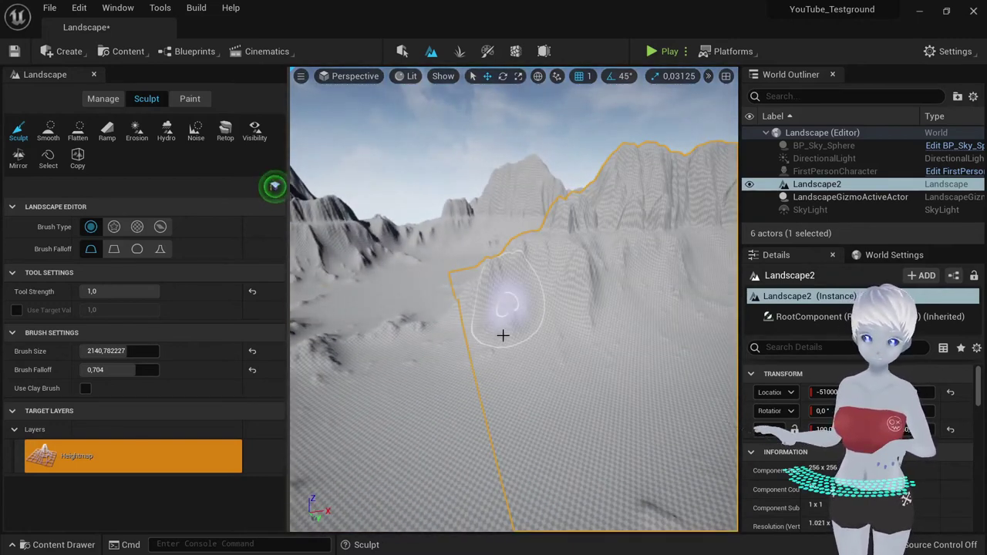
right_drag(503, 336, 486, 379)
drag(485, 378, 530, 383)
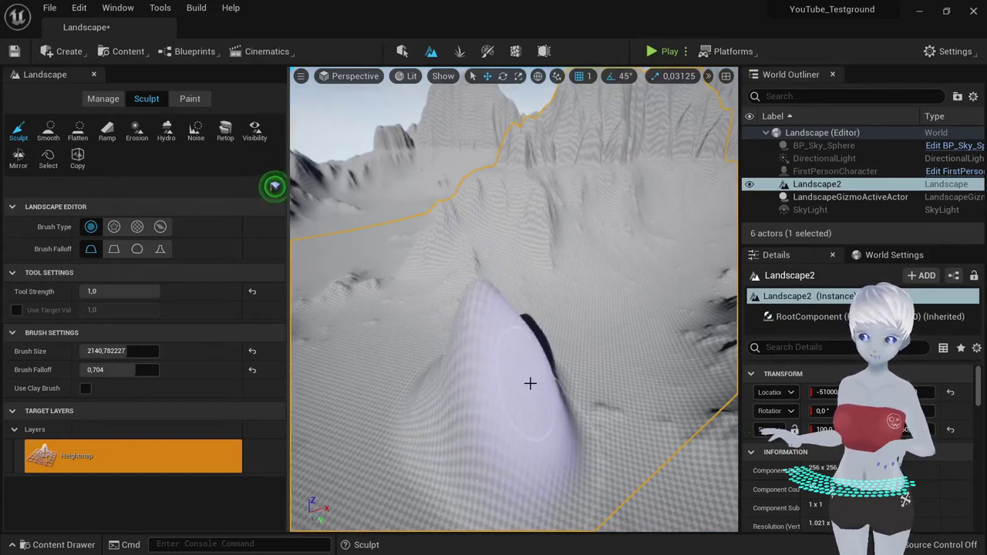
right_drag(530, 384, 530, 383)
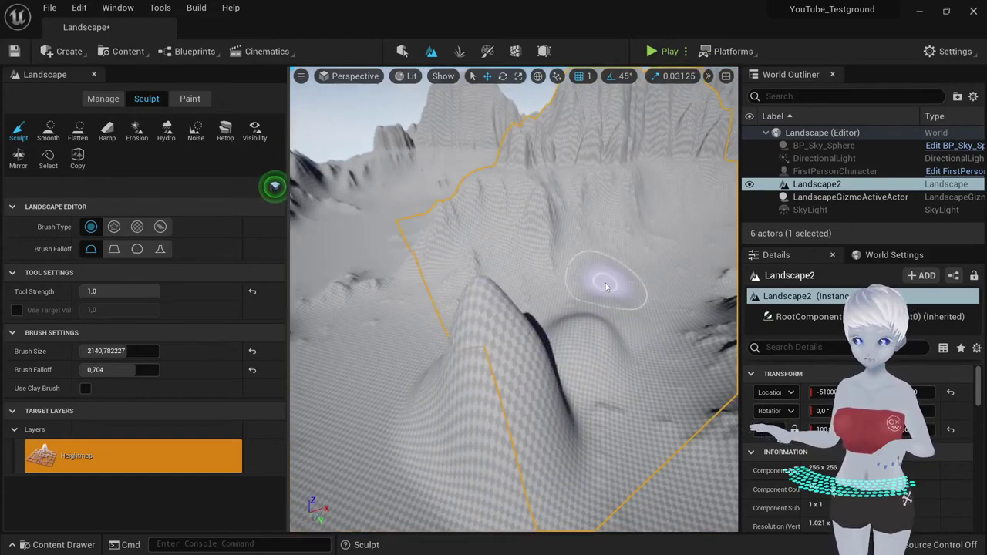
key(ctrl+z)
- Orbit over the mountains and valley, trying and undoing sculpt strokes on the ridges
right_drag(606, 287, 575, 326)
mouse_move(470, 386)
right_down()
mouse_move(496, 359)
mouse_move(395, 392)
mouse_move(540, 366)
mouse_move(509, 370)
mouse_move(523, 245)
right_up()
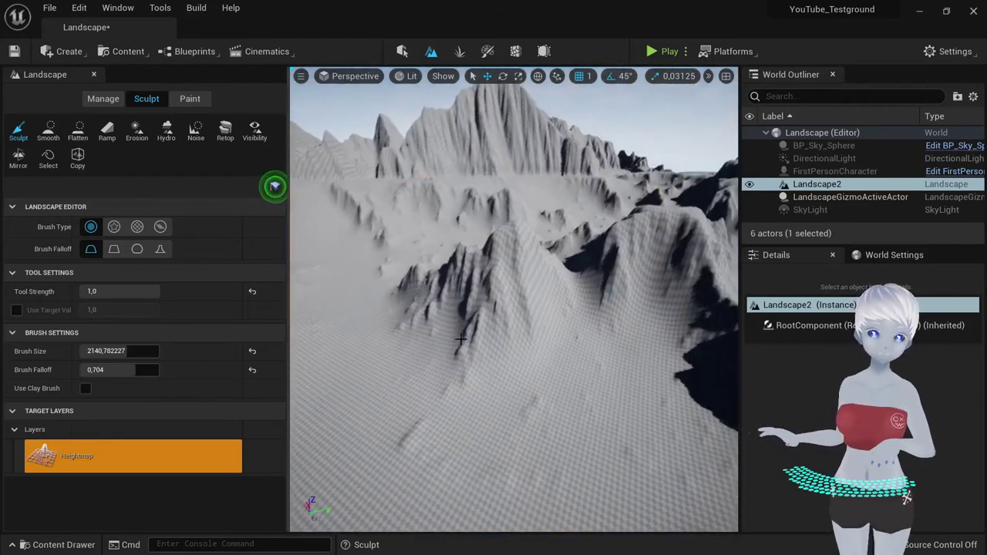
drag(522, 244, 493, 300)
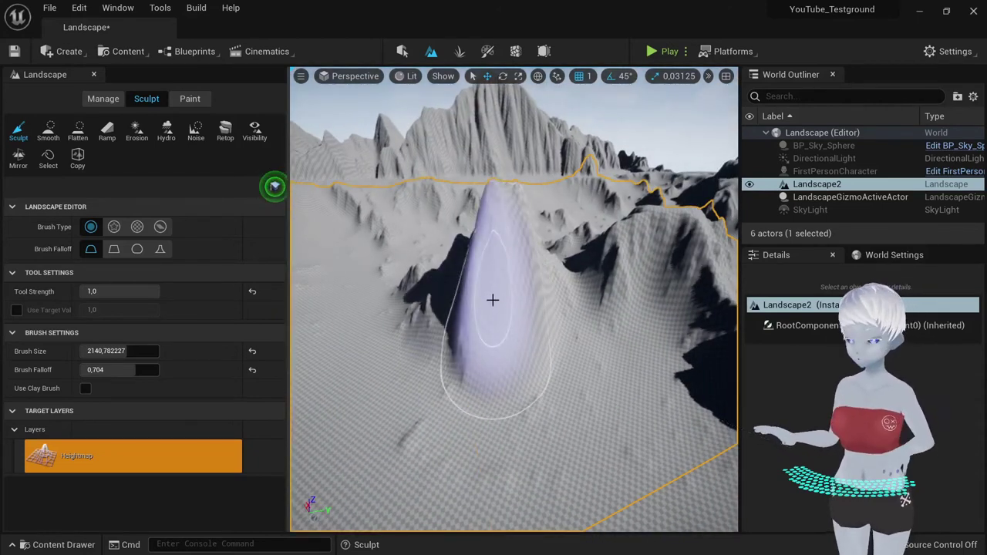
key(ctrl+z)
key(ctrl+z)
mouse_move(505, 285)
mouse_down()
mouse_move(474, 278)
mouse_move(506, 298)
mouse_move(440, 286)
mouse_move(462, 310)
mouse_up()
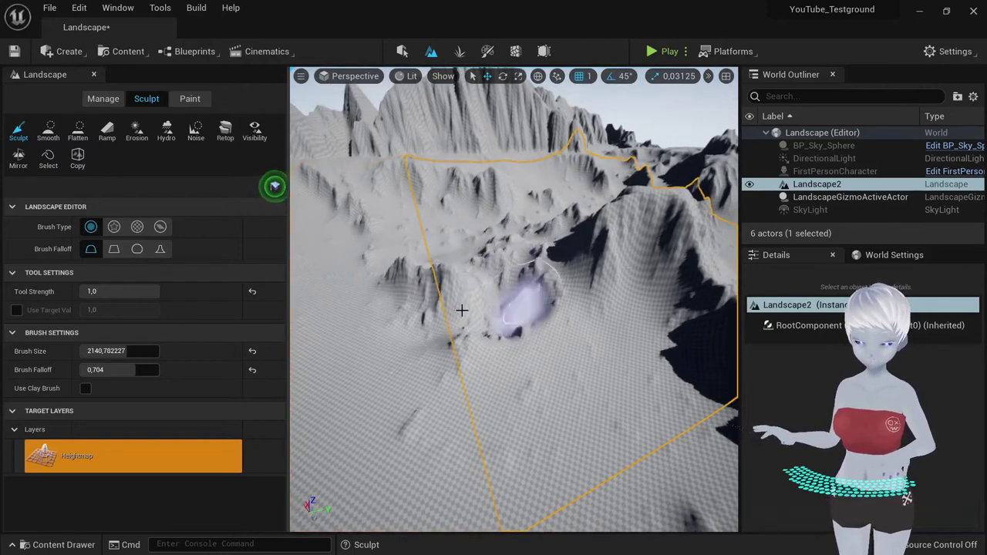
key(ctrl+z)
right_drag(496, 385, 463, 363)
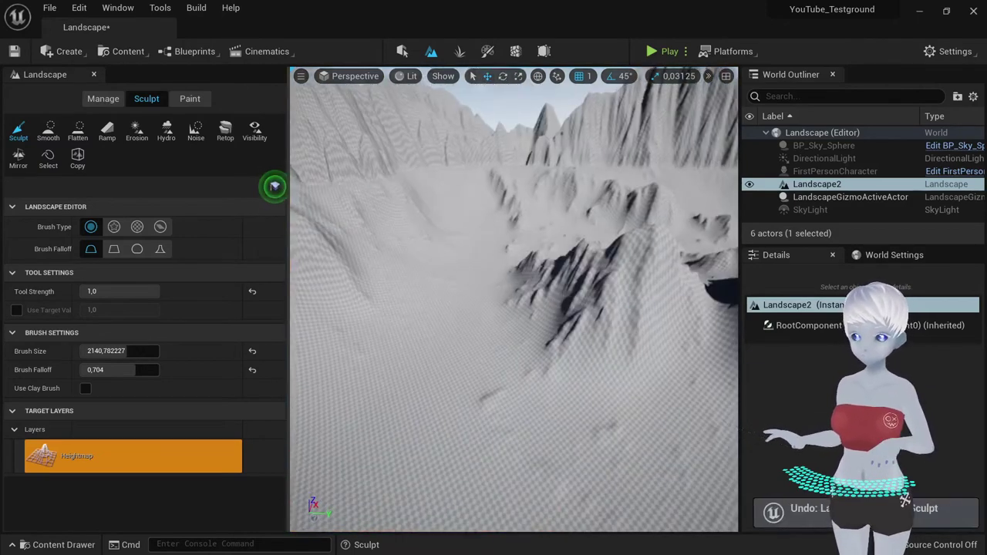
key(ctrl+y)
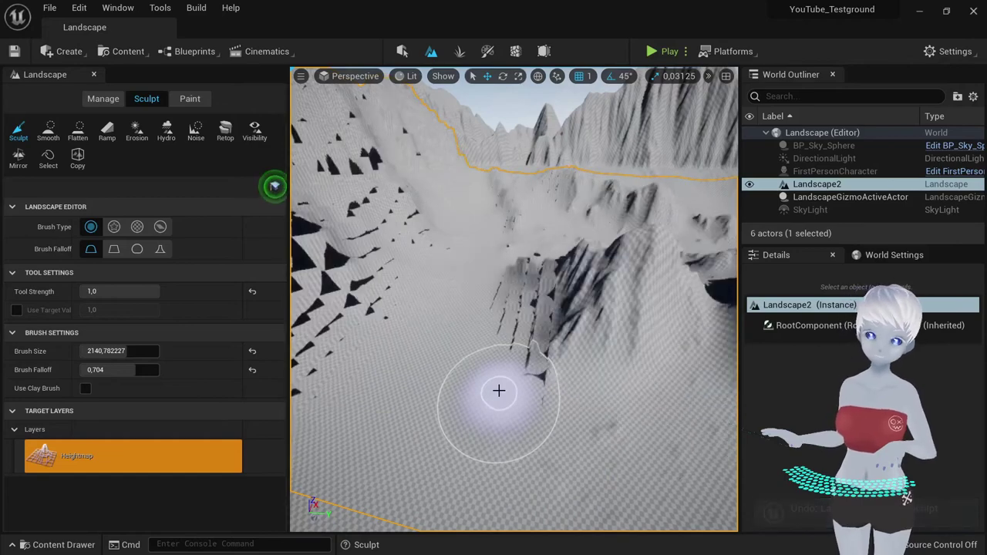
mouse_move(469, 379)
right_down()
mouse_move(473, 345)
mouse_move(509, 308)
right_up()
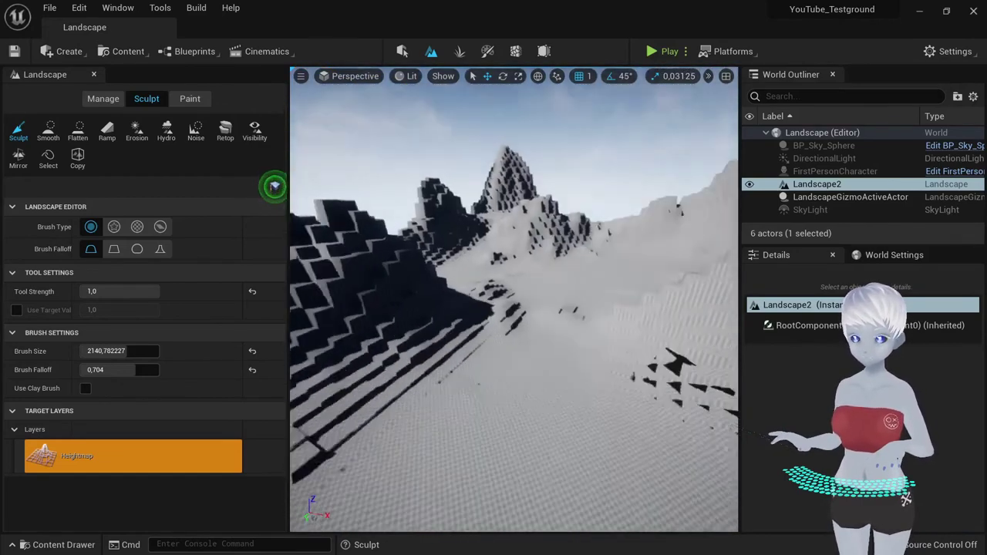
right_drag(496, 368, 501, 362)
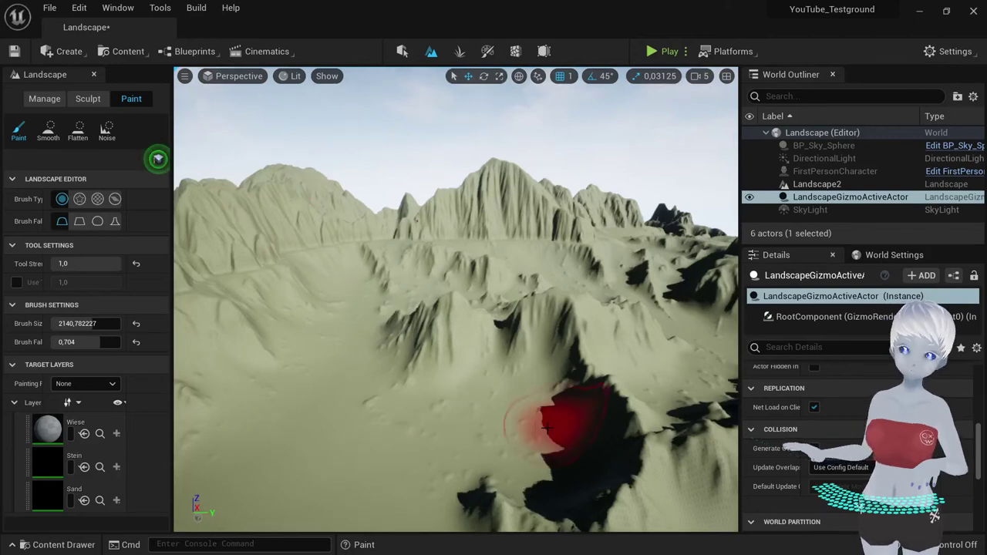
- Fly the viewport camera forward toward the painted terrain
right_drag(496, 409, 501, 401)
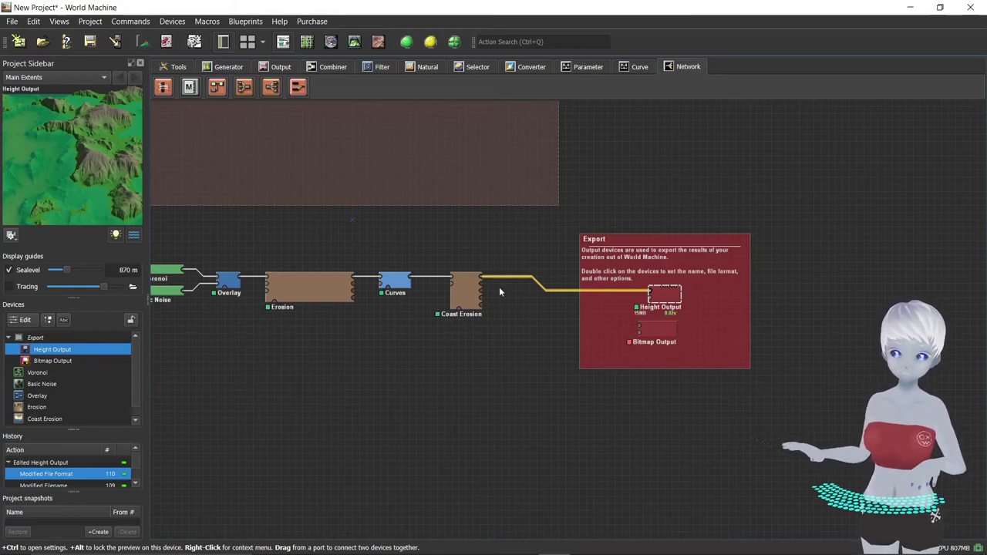
- Add a Select Slope device and wire Coast Erosion into it
click(471, 67)
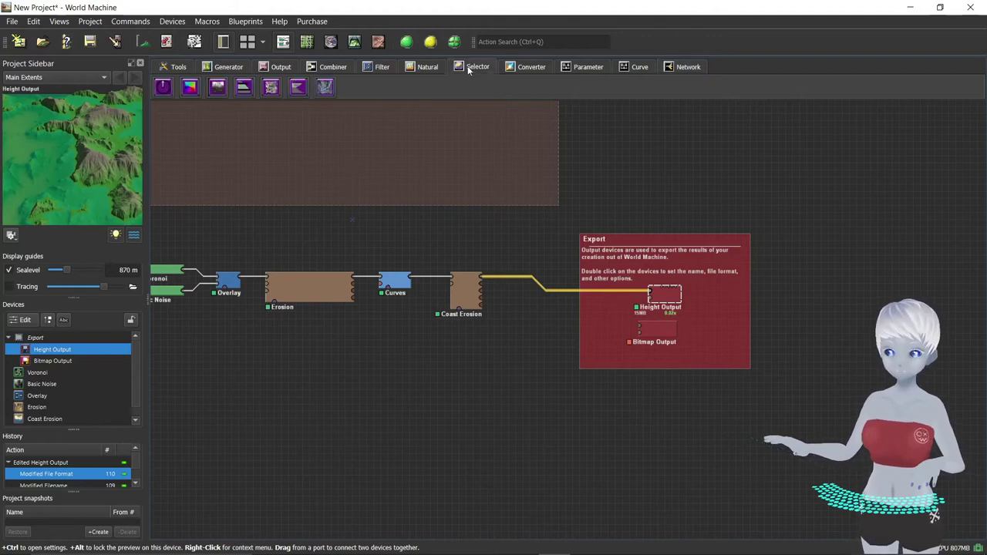
click(295, 89)
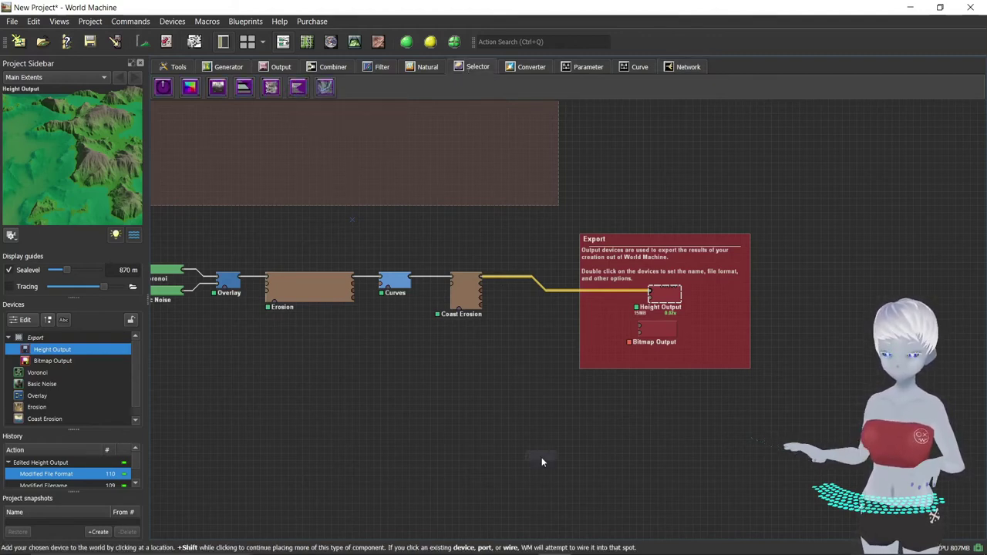
click(493, 348)
mouse_move(480, 285)
mouse_down()
mouse_move(508, 360)
mouse_move(536, 348)
mouse_up()
key(Escape)
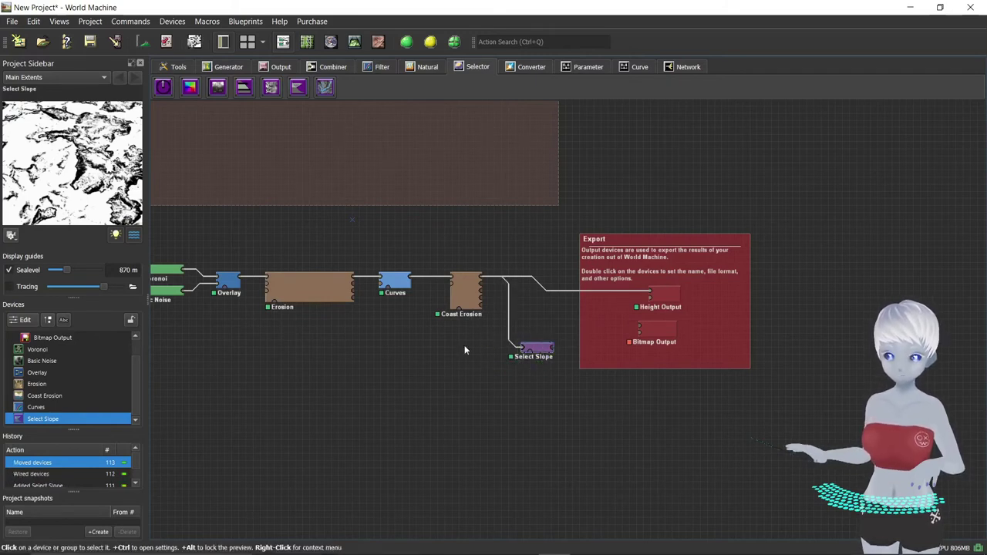
- Set Select Slope to 0.70°–20.0° with 8.0° falloff and inverted selection
double_click(533, 348)
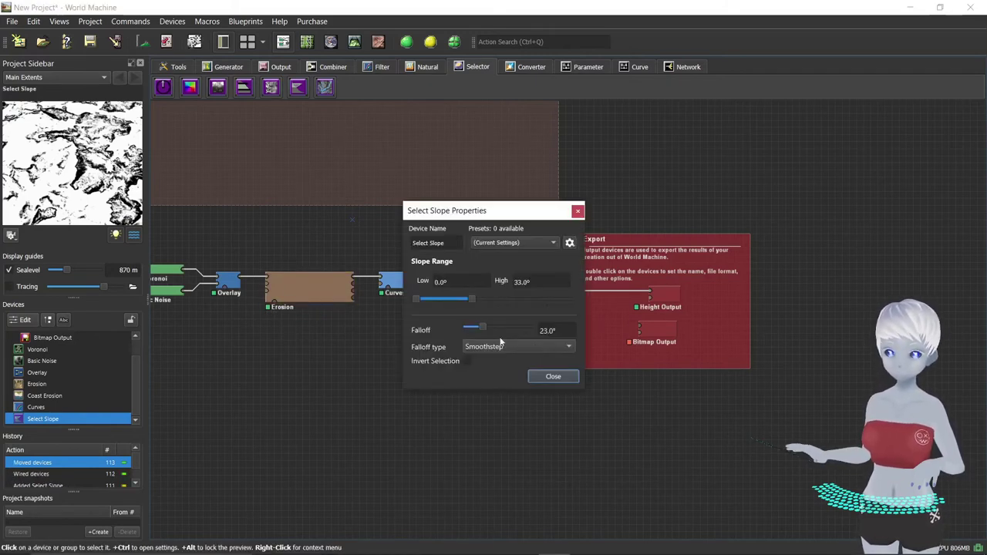
drag(71, 188, 87, 172)
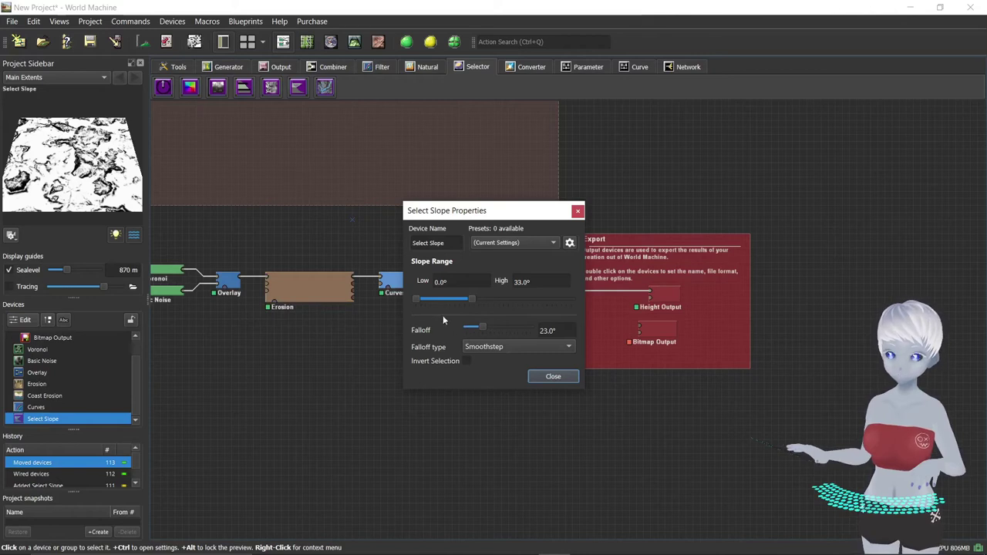
drag(416, 305, 351, 346)
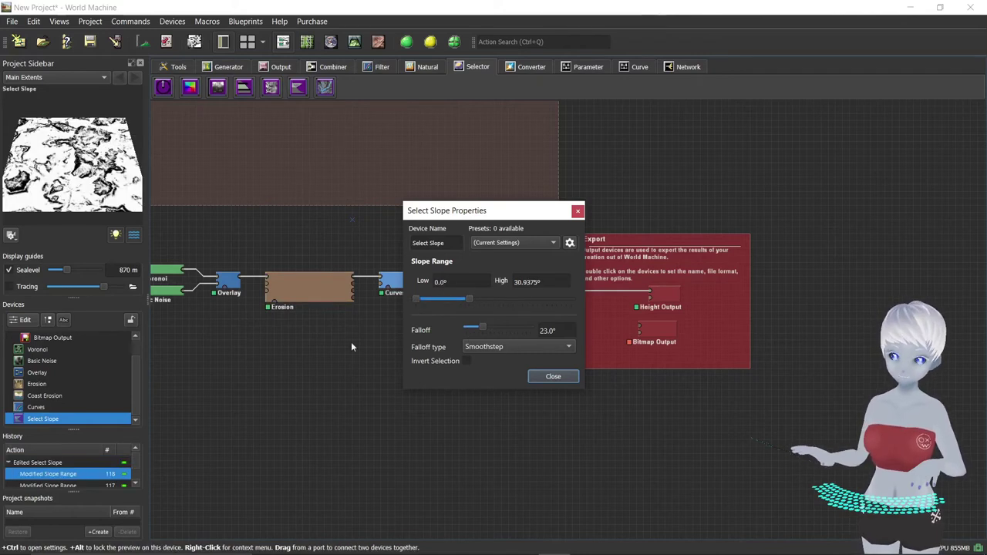
click(468, 361)
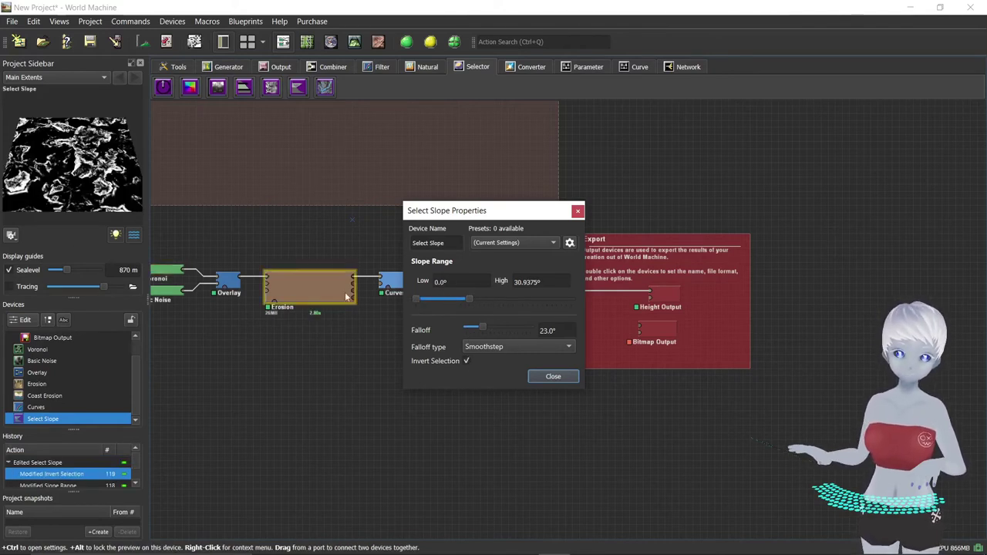
mouse_move(416, 300)
mouse_down()
mouse_move(441, 301)
mouse_move(427, 307)
mouse_up()
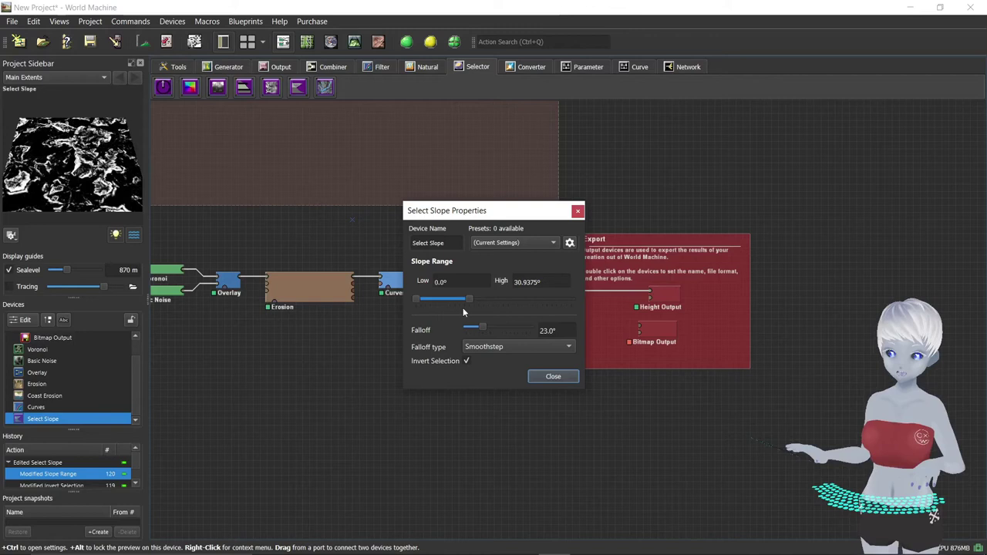
mouse_move(469, 301)
mouse_down()
mouse_move(451, 300)
mouse_move(474, 333)
mouse_up()
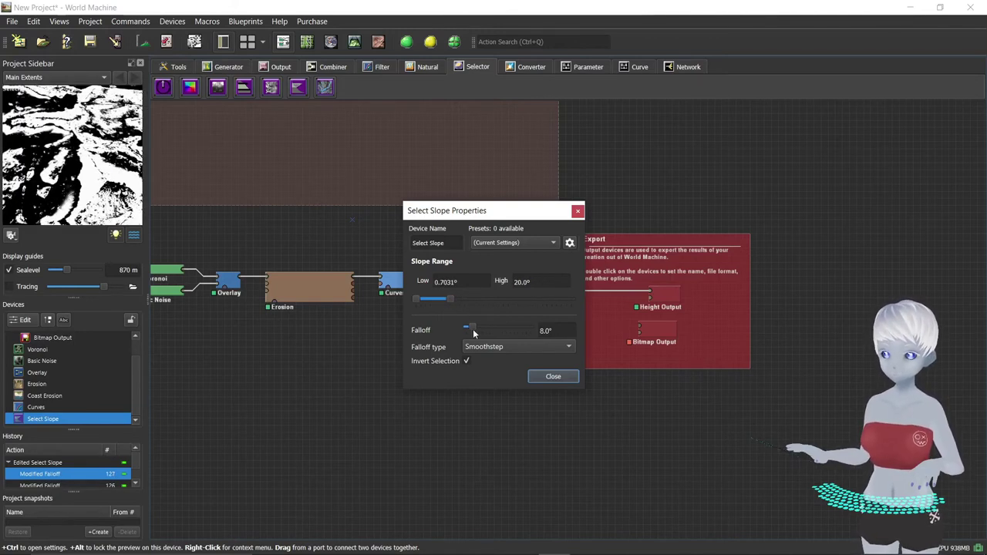
click(553, 376)
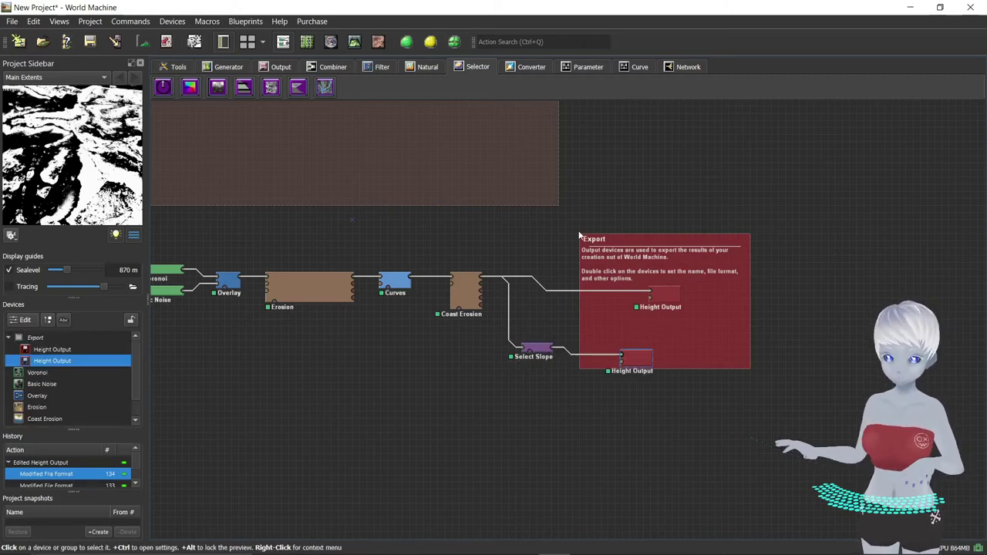
- Replace the second Height Output with a pasted copy wired from Select Slope
key(Delete)
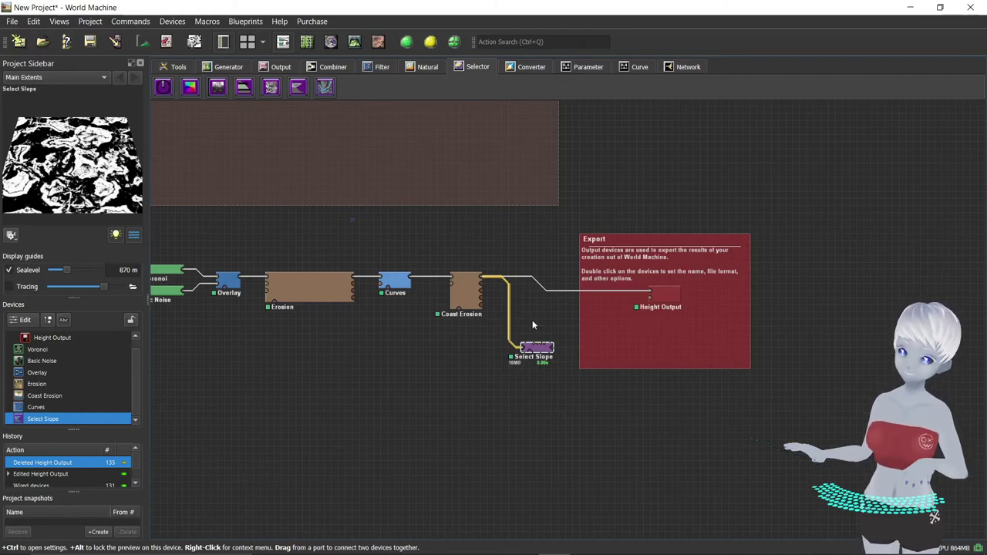
scroll(590, 338, up, 1)
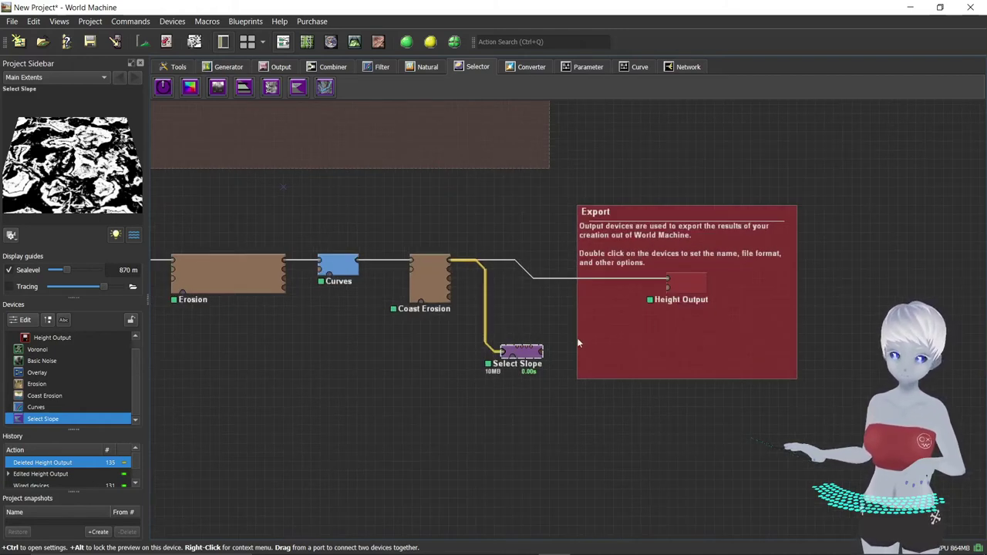
click(686, 283)
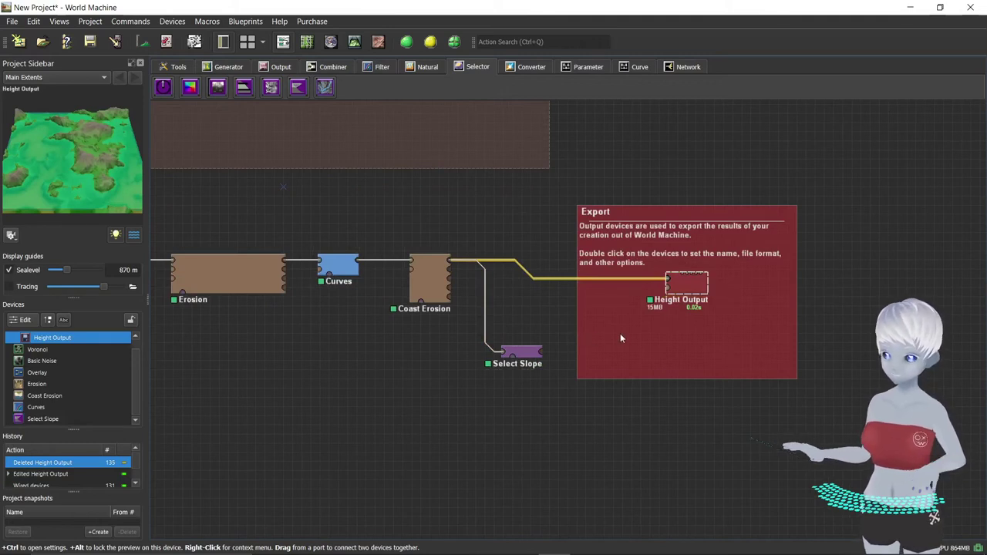
key(ctrl+v)
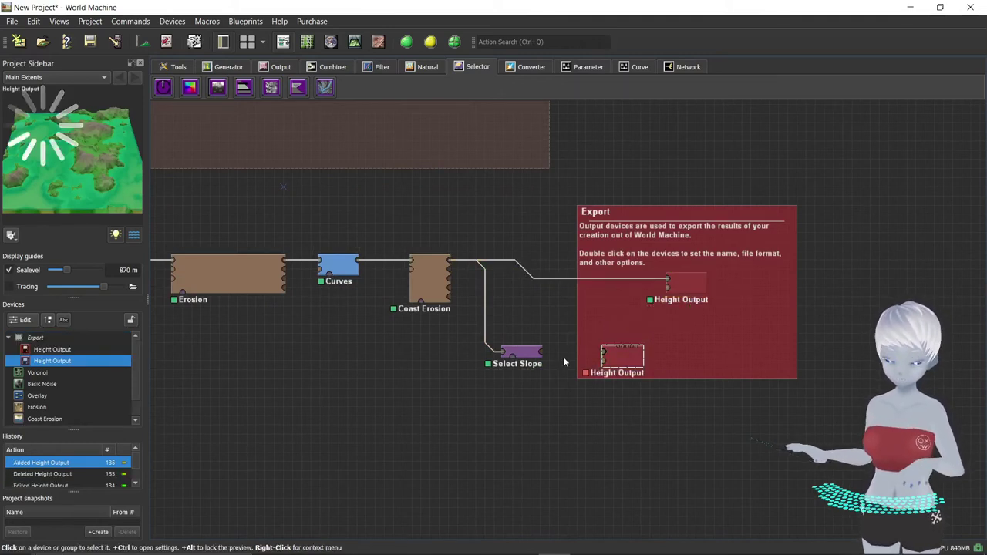
drag(542, 353, 643, 357)
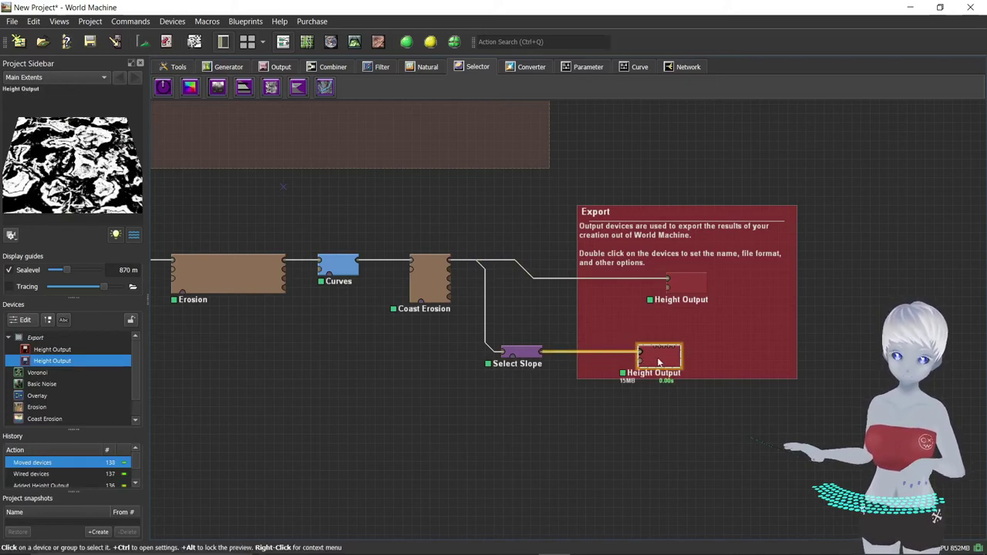
double_click(658, 359)
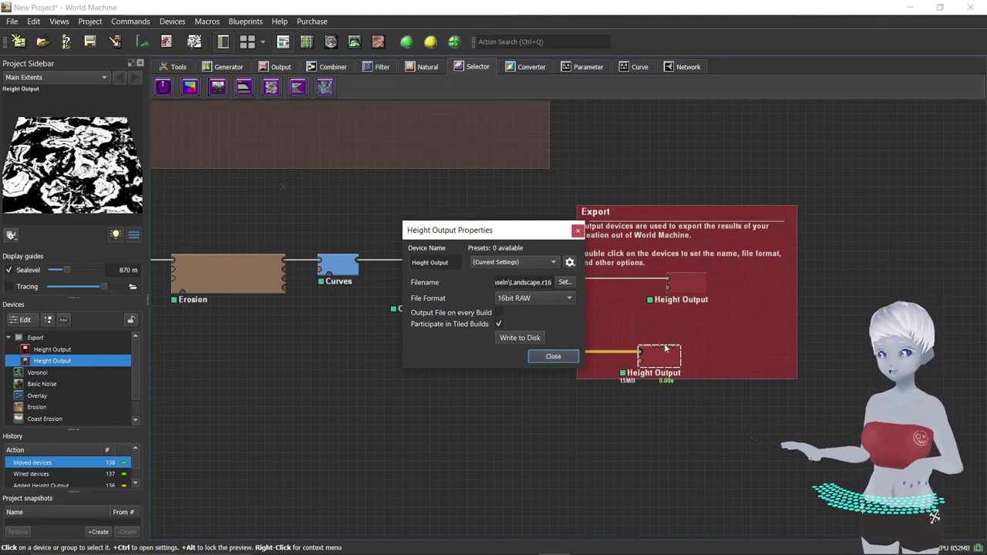
- Save the slope mask as SlopeInsel in PNG (16bit) format and write it to disk
click(564, 282)
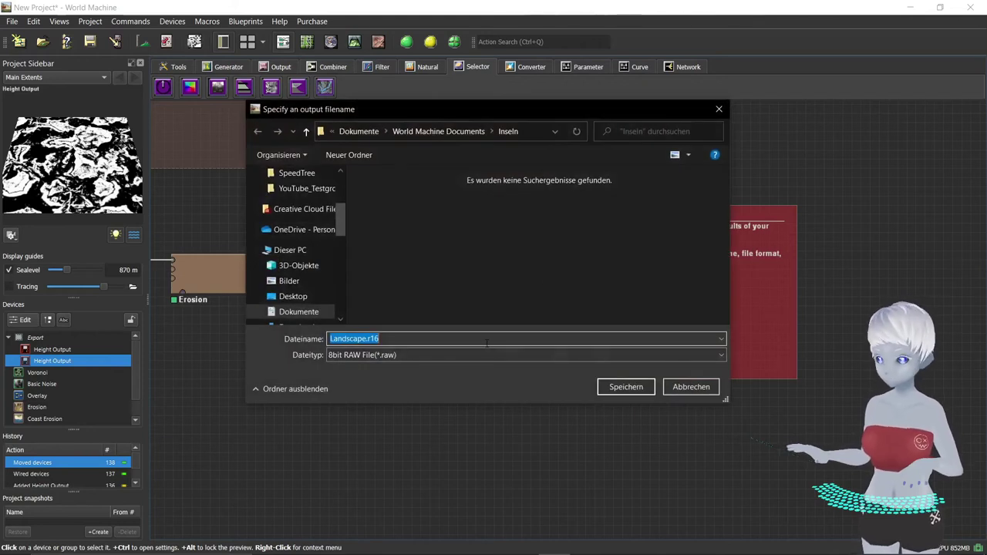
text(Slope Insel)
key(Return)
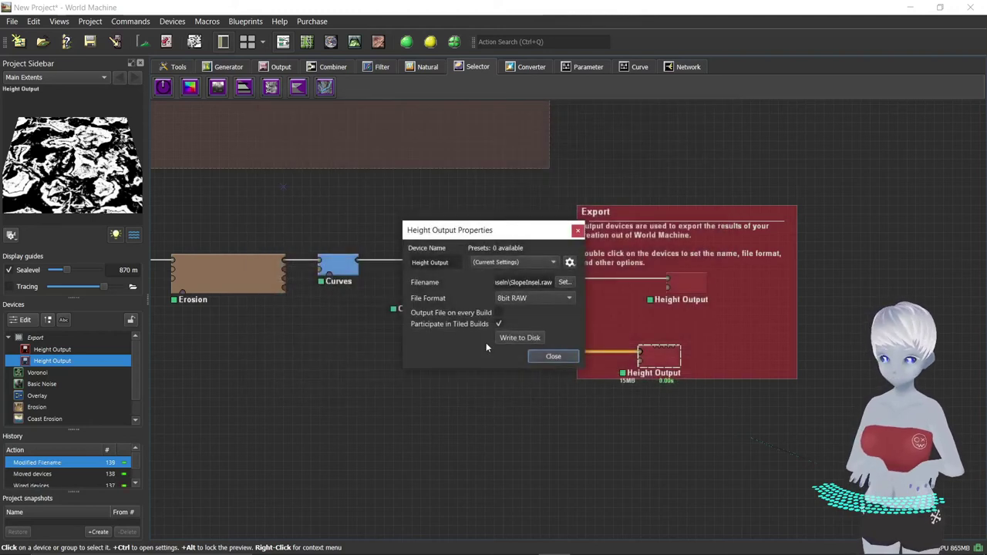
click(549, 300)
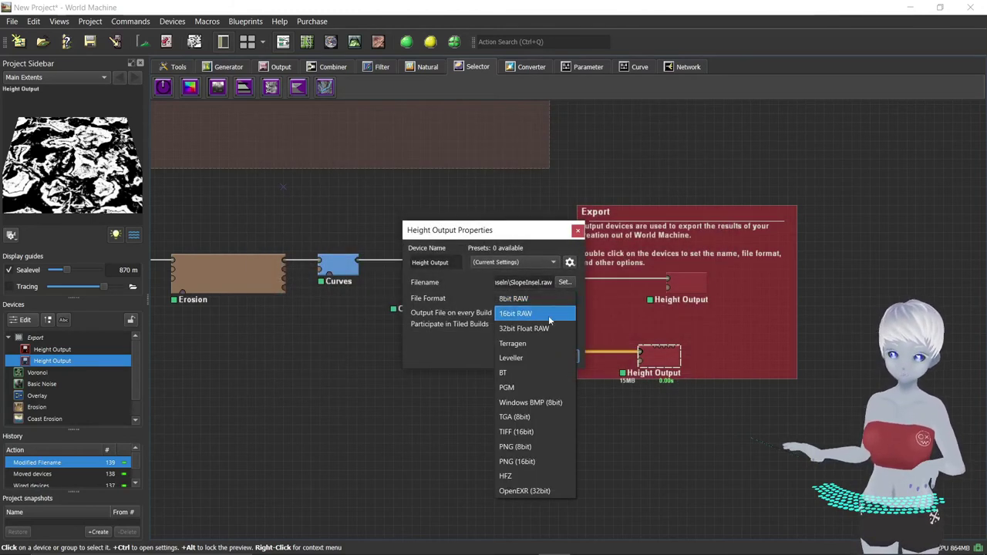
click(535, 462)
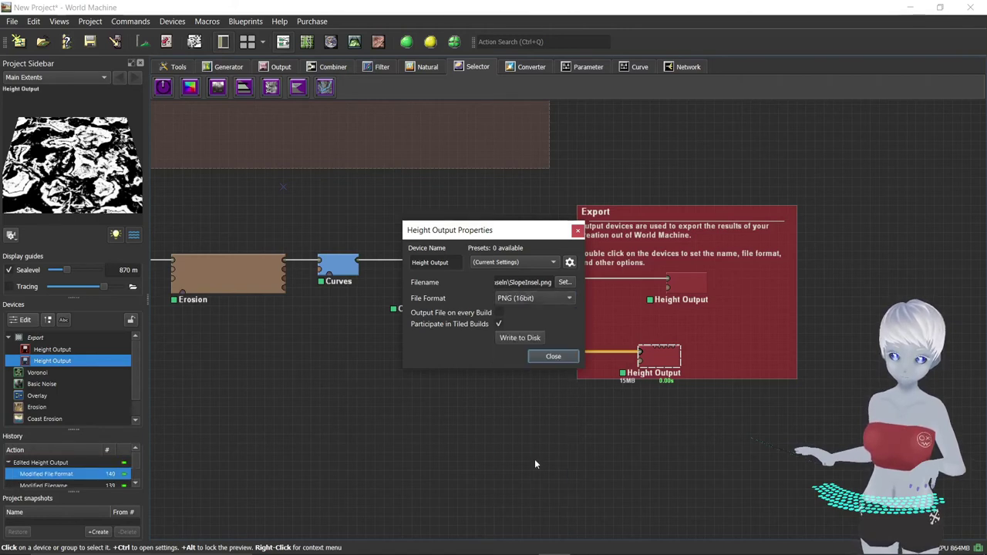
click(536, 336)
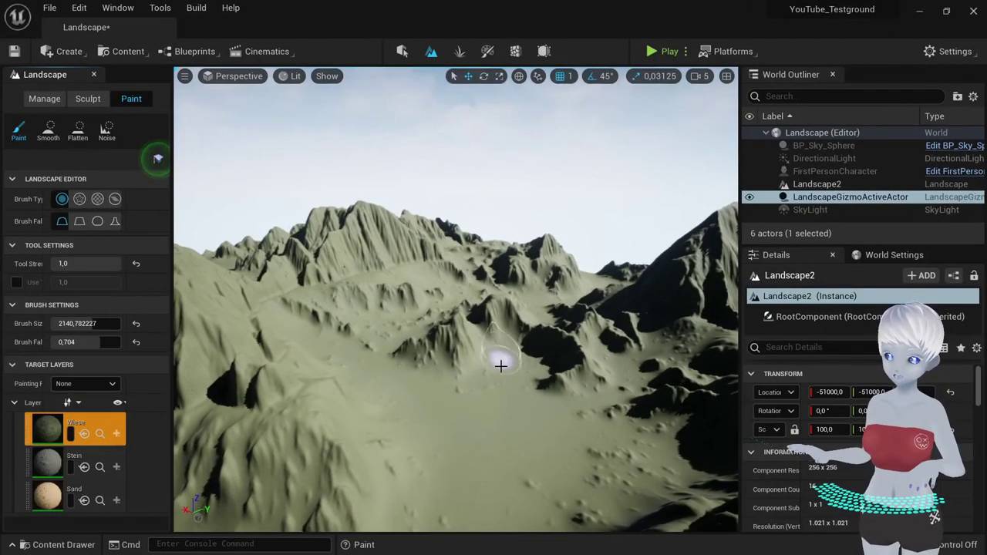
- Import SlopeInsel.png into the Stein layer, accepting the size warning, so steep slopes show rock
right_drag(502, 359, 502, 370)
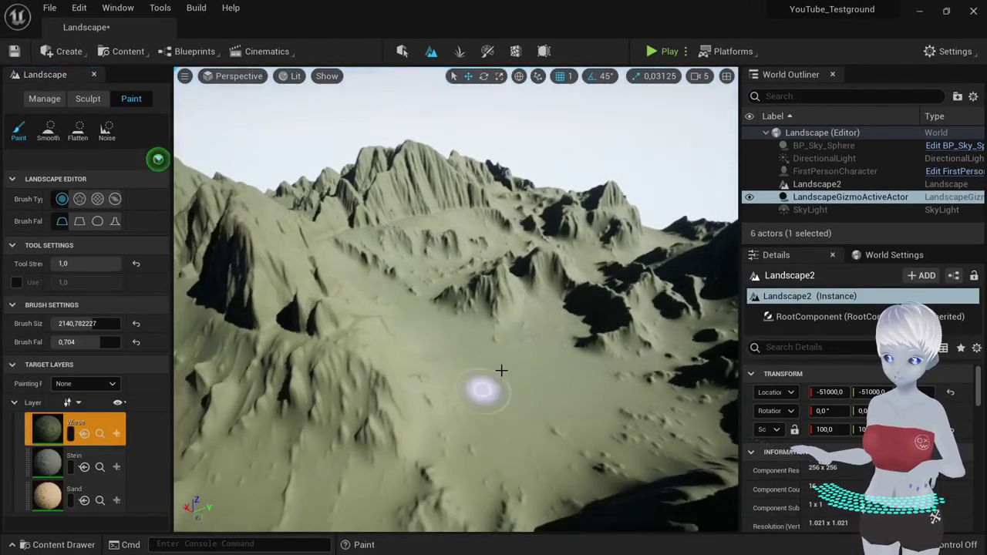
click(46, 467)
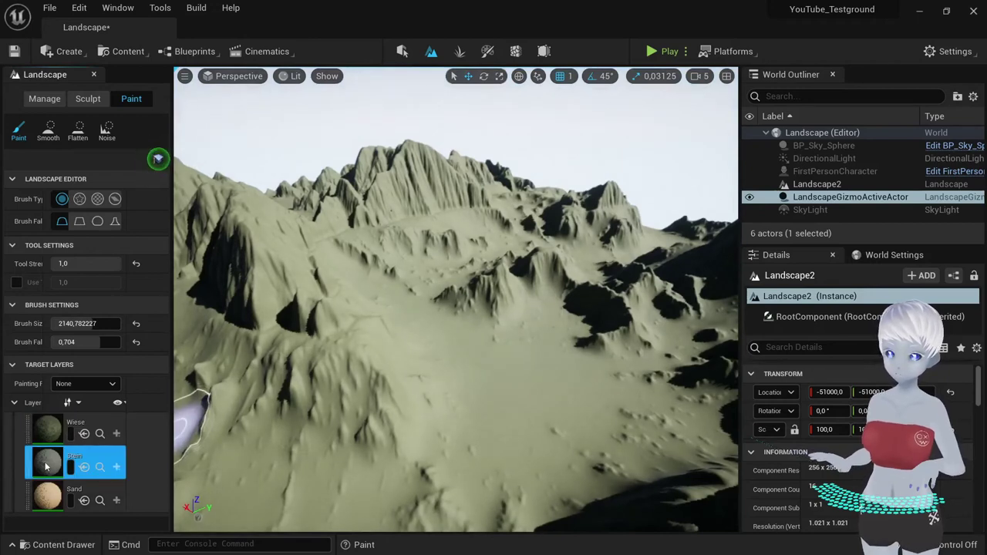
right_click(46, 467)
click(87, 398)
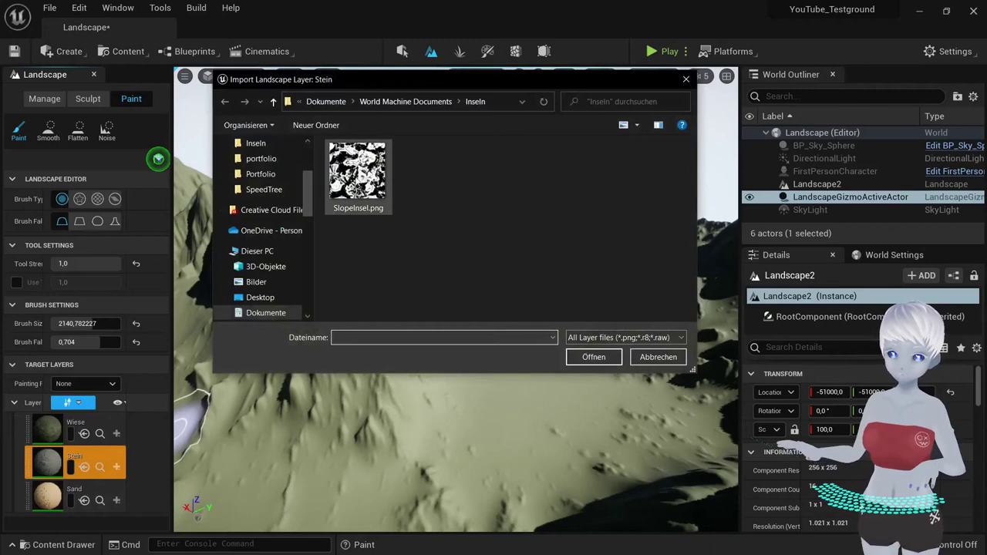
click(358, 171)
click(590, 362)
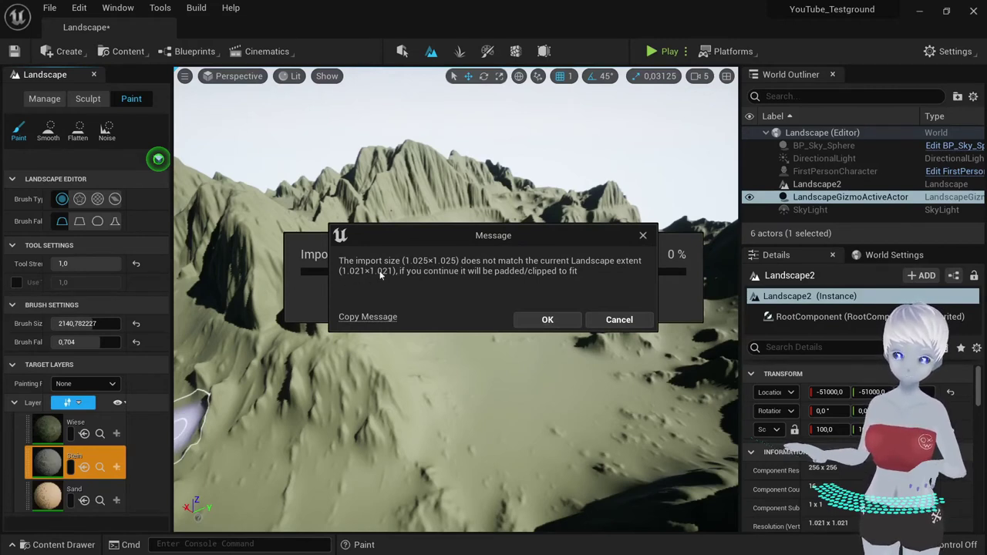
click(547, 322)
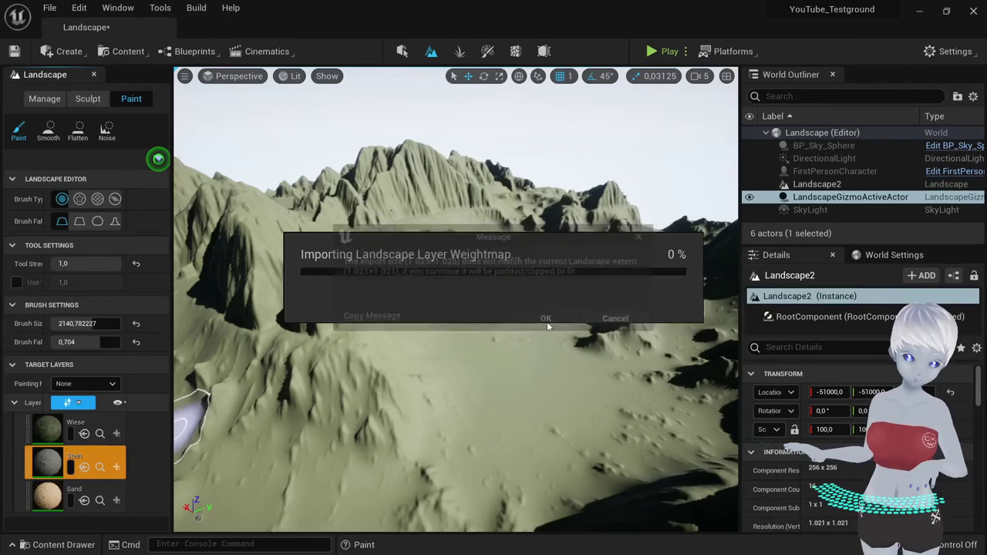
mouse_move(547, 321)
right_down()
mouse_move(502, 331)
mouse_move(462, 324)
mouse_move(455, 308)
right_up()
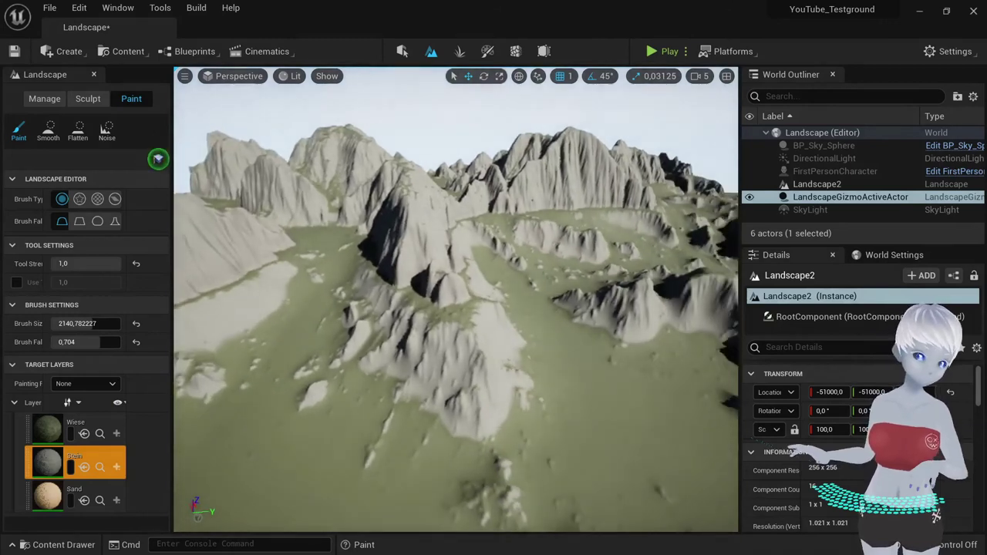
mouse_move(455, 308)
right_down()
mouse_move(457, 262)
mouse_move(361, 238)
right_up()
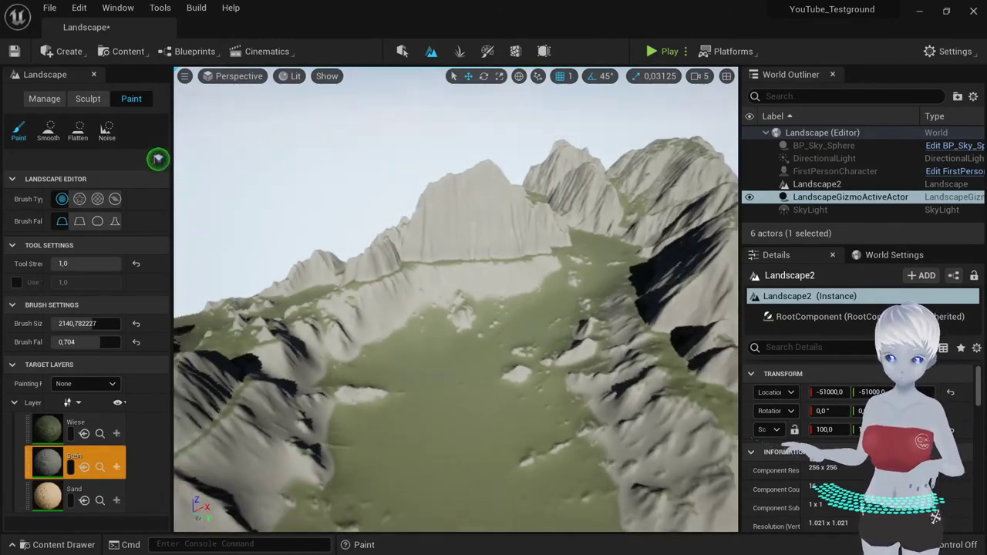
mouse_move(374, 305)
right_down()
mouse_move(353, 276)
mouse_move(362, 263)
mouse_move(455, 300)
mouse_move(432, 285)
mouse_move(424, 281)
mouse_move(455, 301)
mouse_move(455, 324)
right_up()
scroll(455, 301, up, 2)
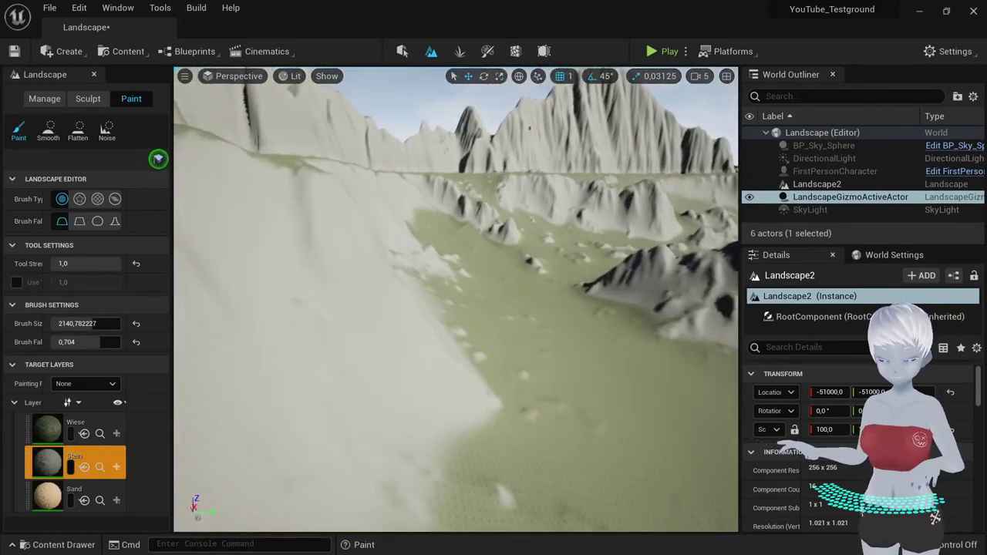
scroll(455, 301, up, 3)
scroll(455, 301, up, 2)
scroll(455, 301, up, 2)
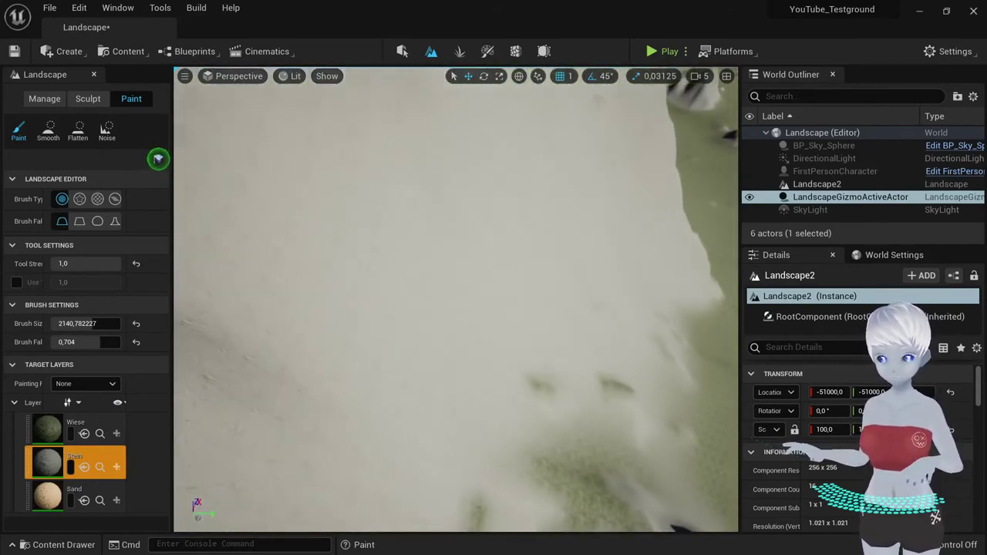
scroll(455, 301, down, 3)
scroll(455, 301, down, 3)
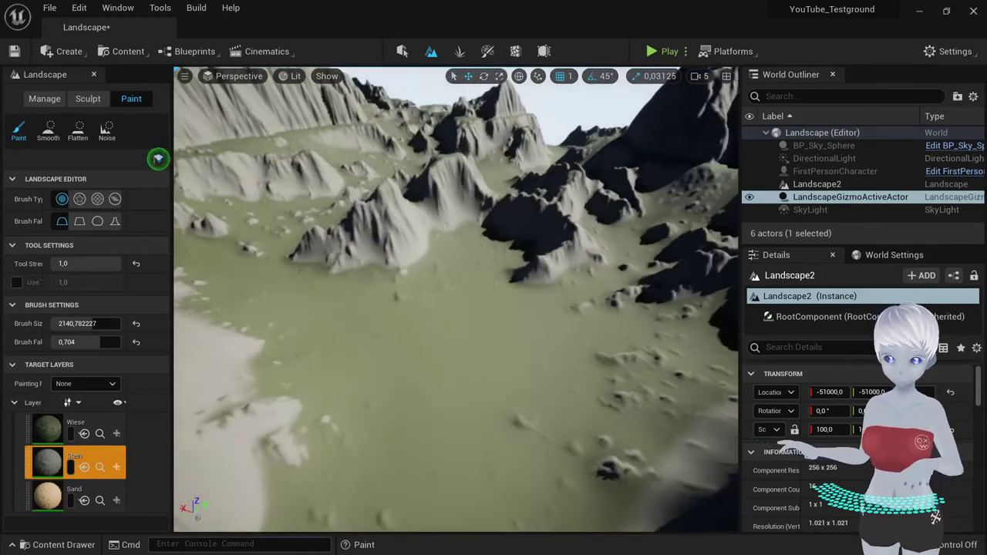
scroll(455, 301, down, 2)
scroll(455, 301, down, 1)
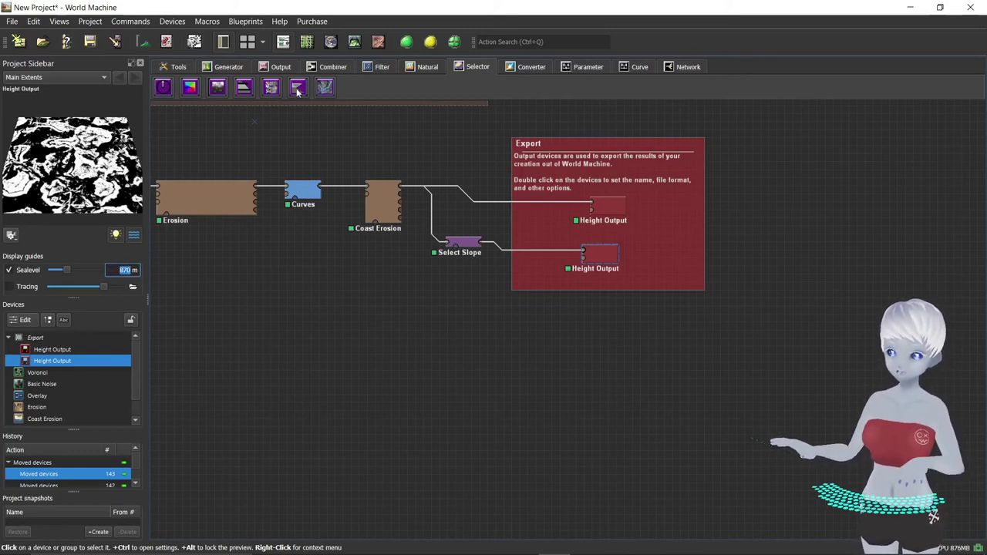
- Add a Select Height device fed by Coast Erosion, with High 870 m and falloff lowered to 0.18
click(243, 89)
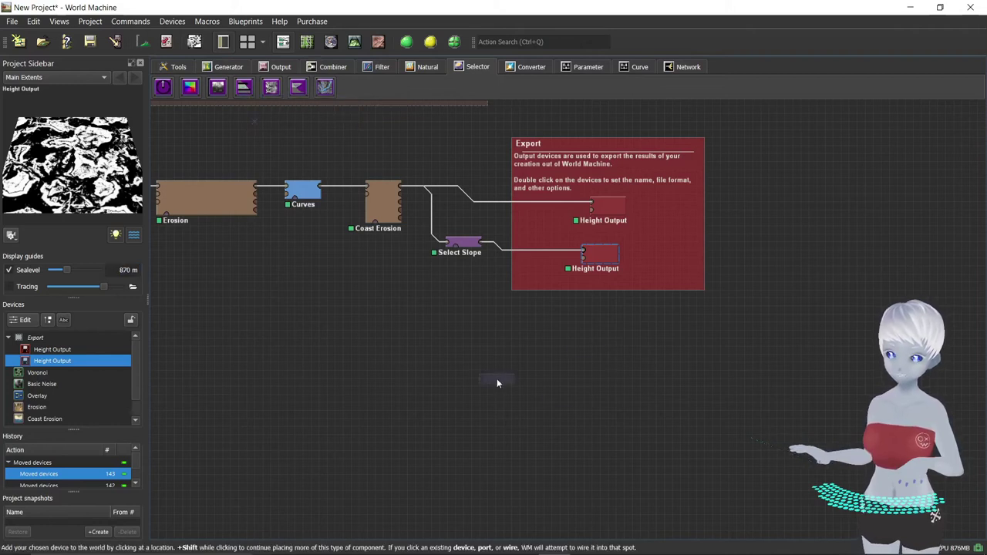
click(479, 347)
drag(401, 189, 467, 348)
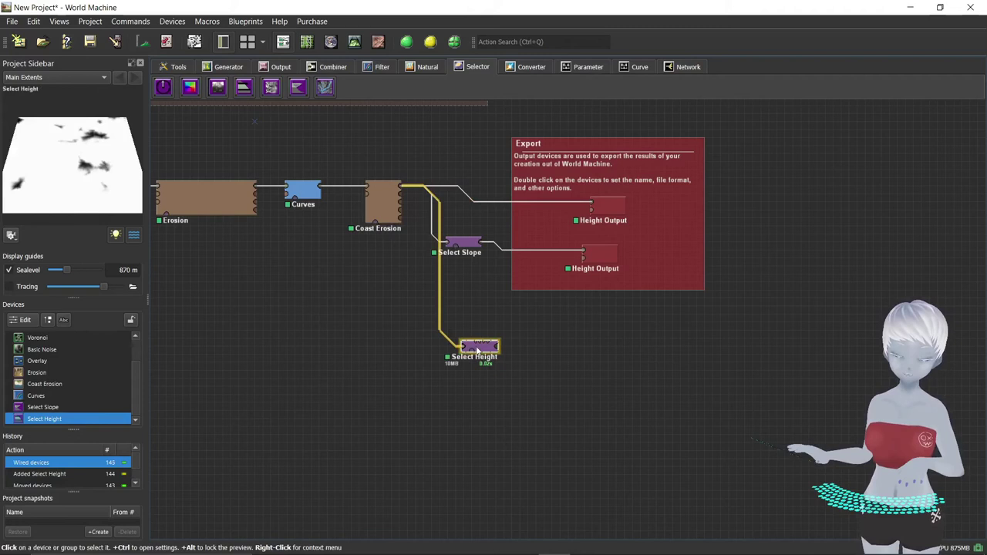
double_click(483, 352)
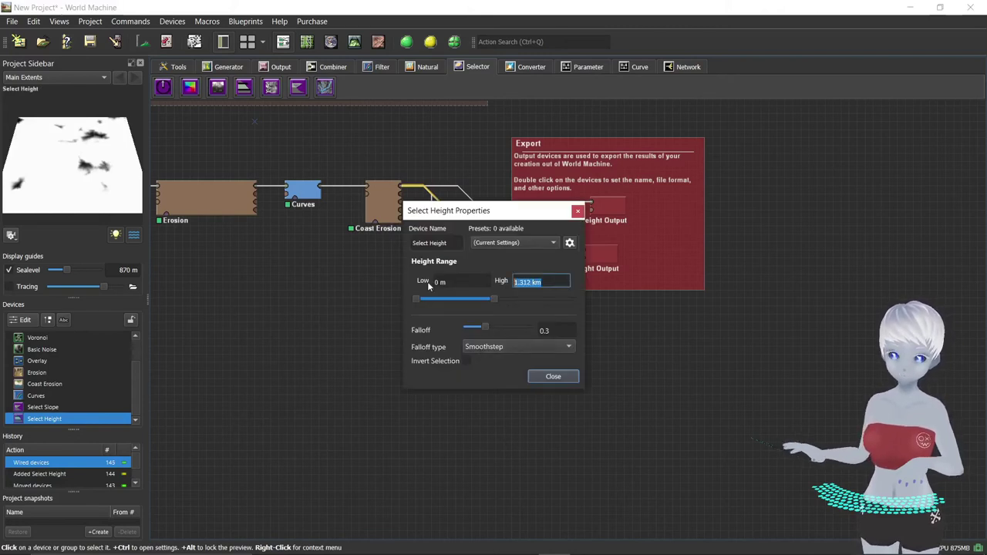
text(870)
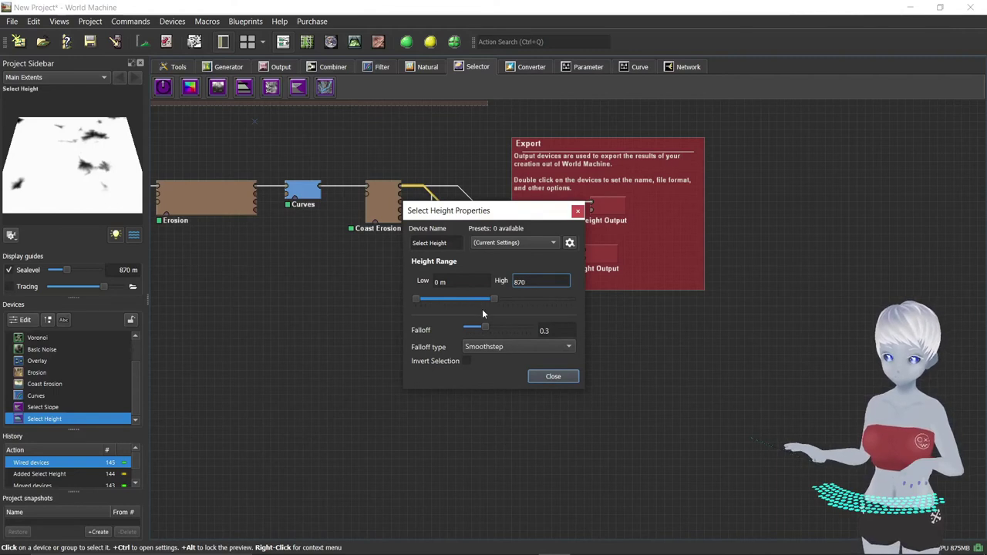
key(Return)
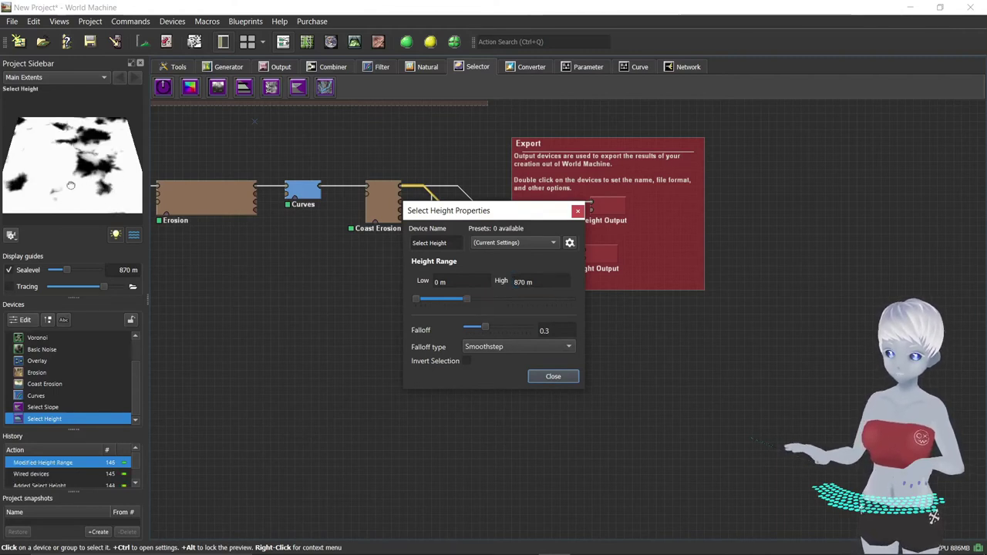
double_click(465, 360)
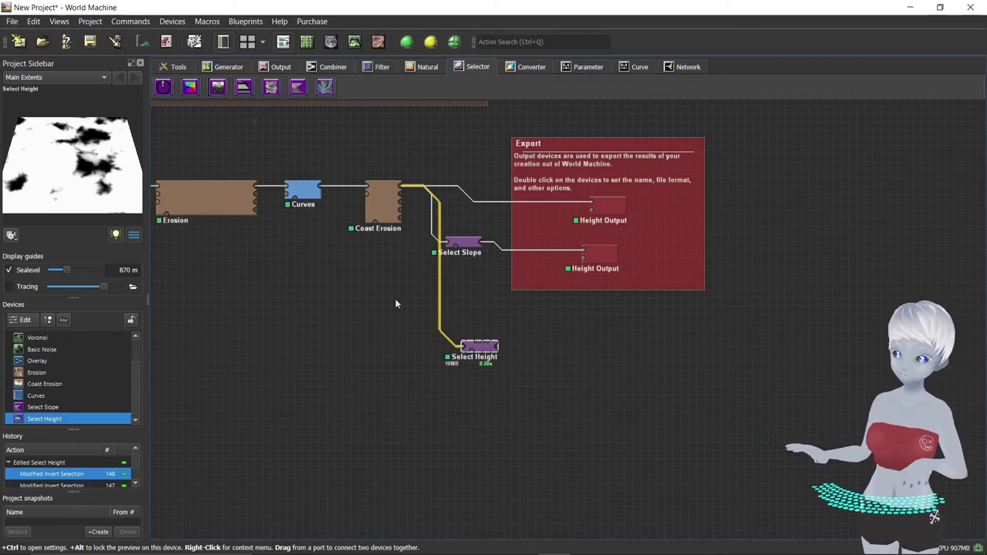
double_click(484, 348)
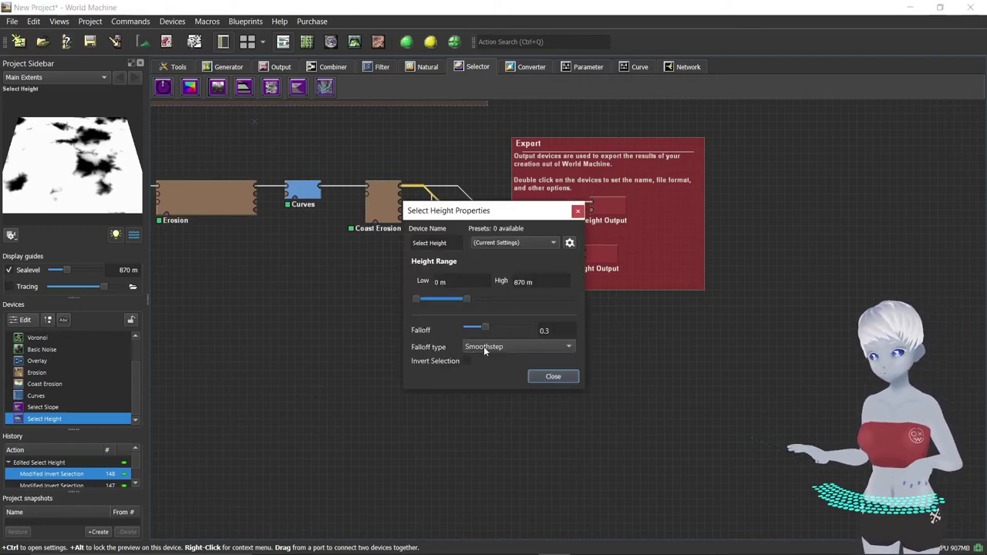
click(553, 376)
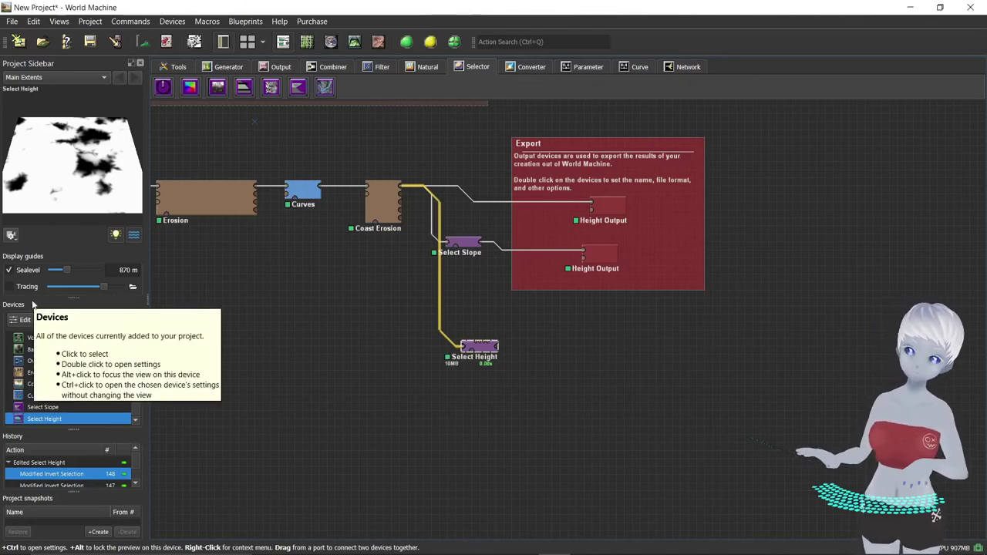
double_click(486, 347)
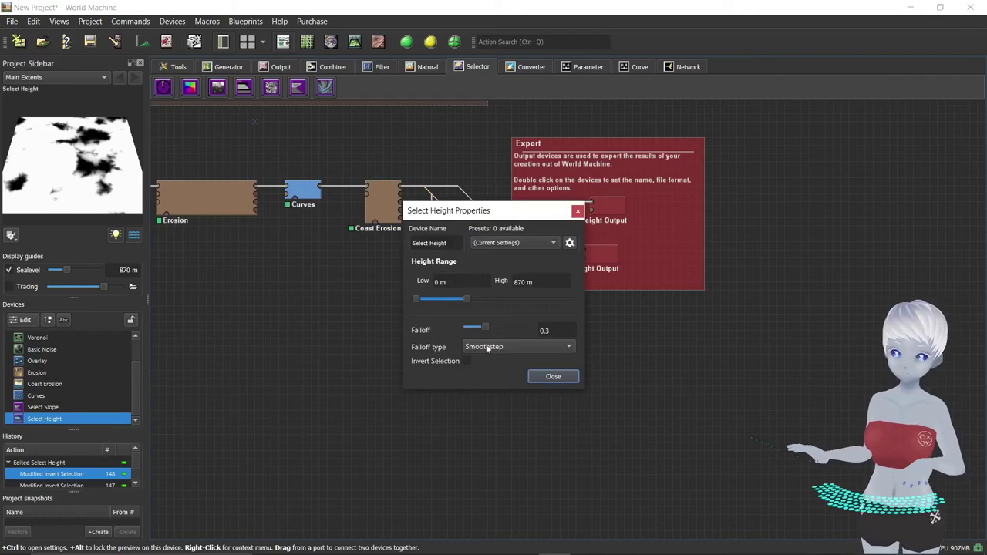
mouse_move(488, 330)
mouse_down()
mouse_move(506, 330)
mouse_move(479, 330)
mouse_up()
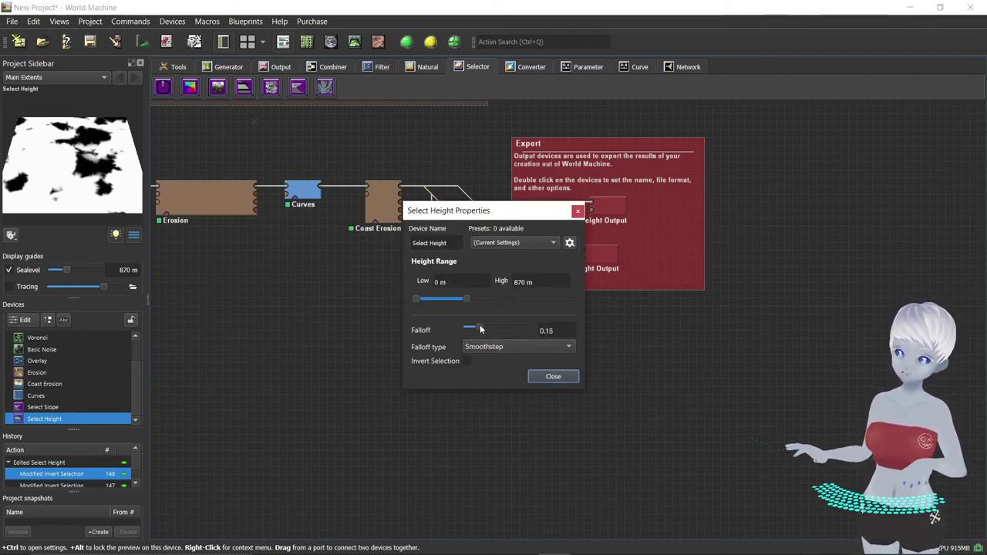
click(548, 378)
- Add a new Height Output device beside Select Height
click(617, 269)
key(ctrl+c)
key(ctrl+v)
click(574, 353)
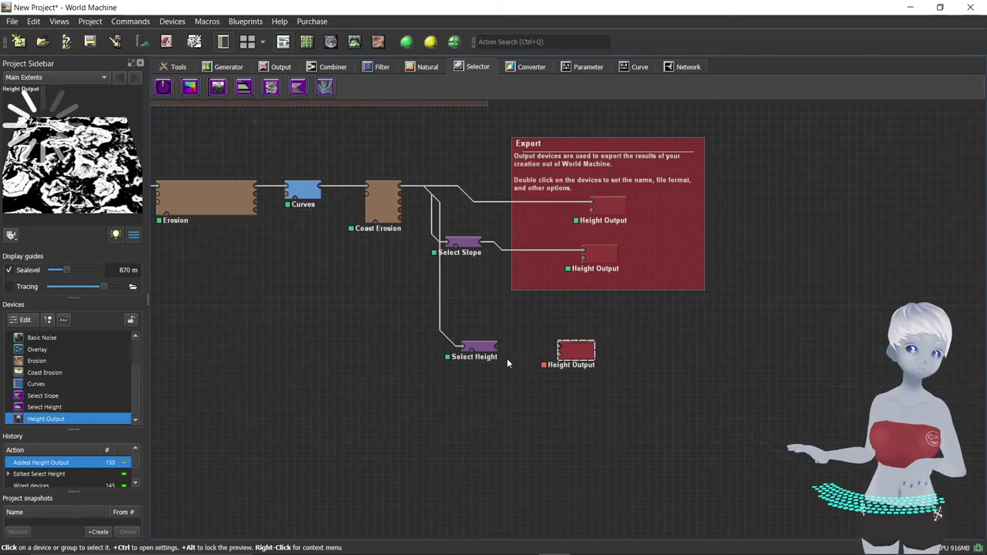
- Wire Select Height into the Height Output, named HightInsel with PNG (16bit) format
drag(498, 347, 577, 353)
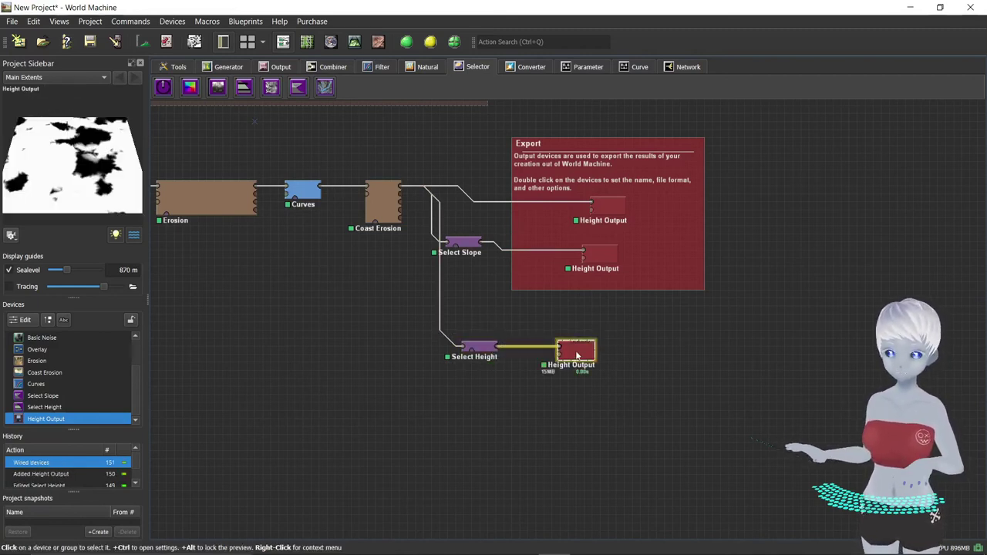
double_click(577, 355)
click(564, 283)
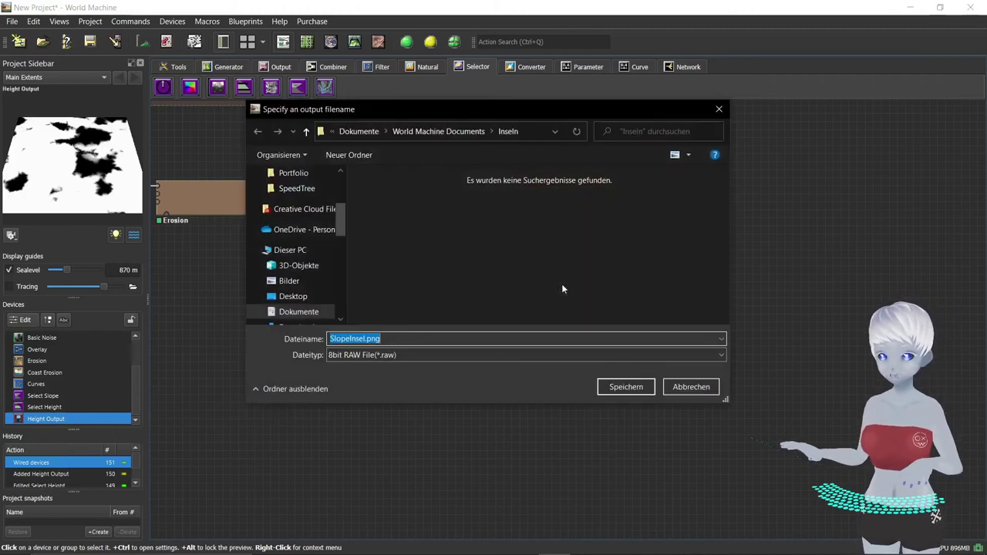
text(HightInsel)
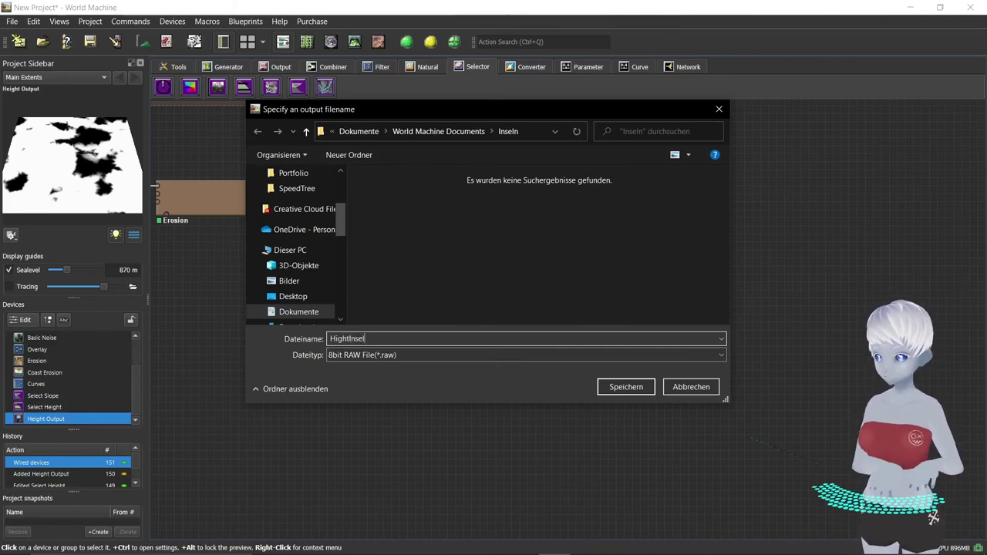
key(Return)
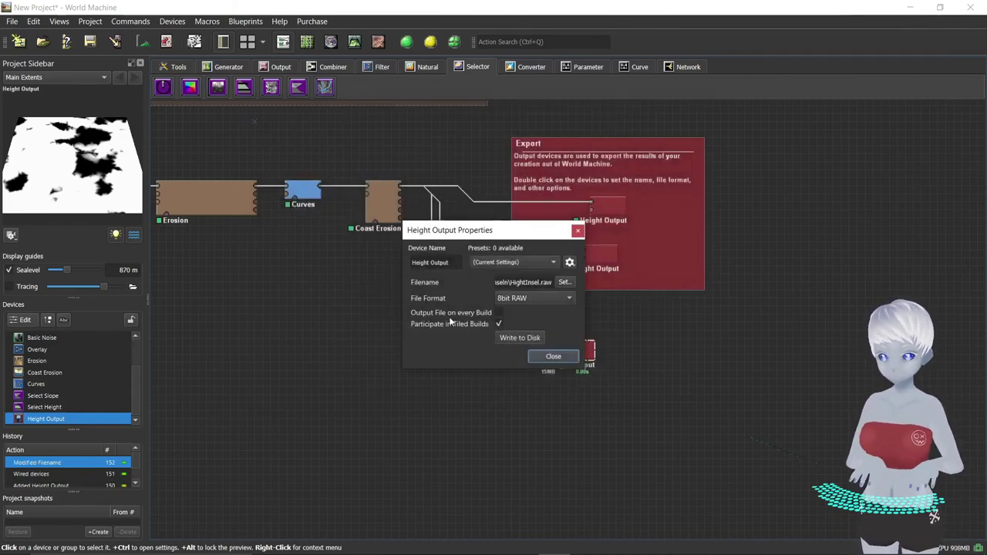
click(569, 299)
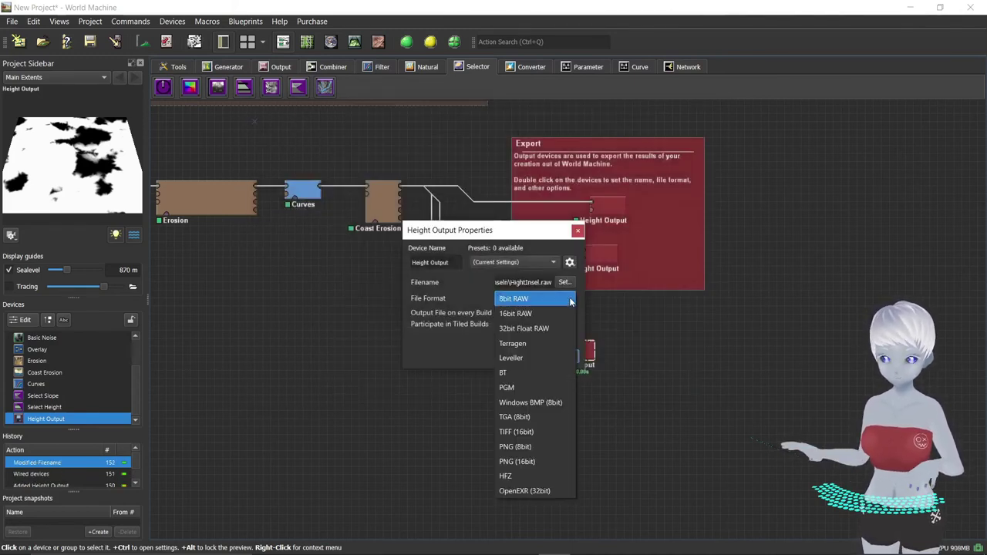
click(533, 462)
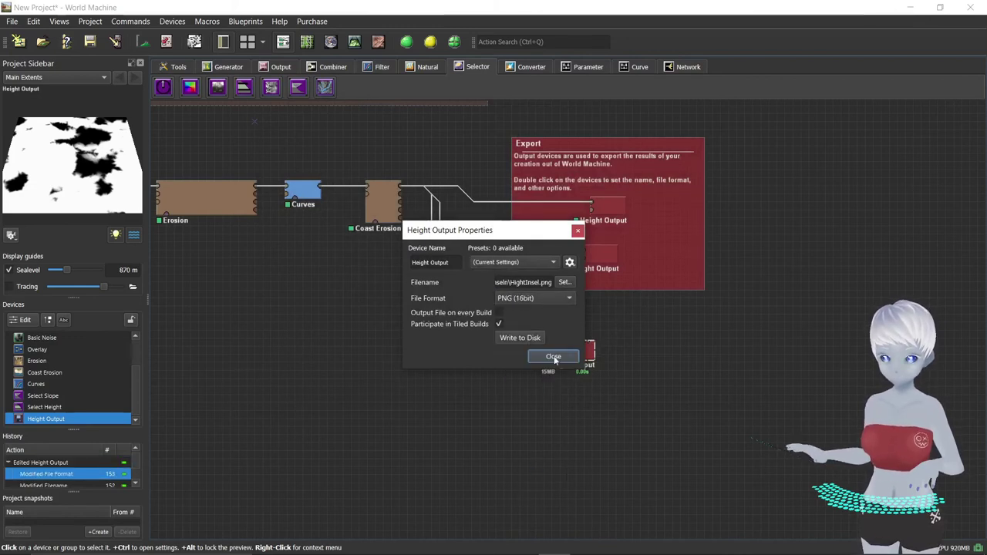
click(553, 357)
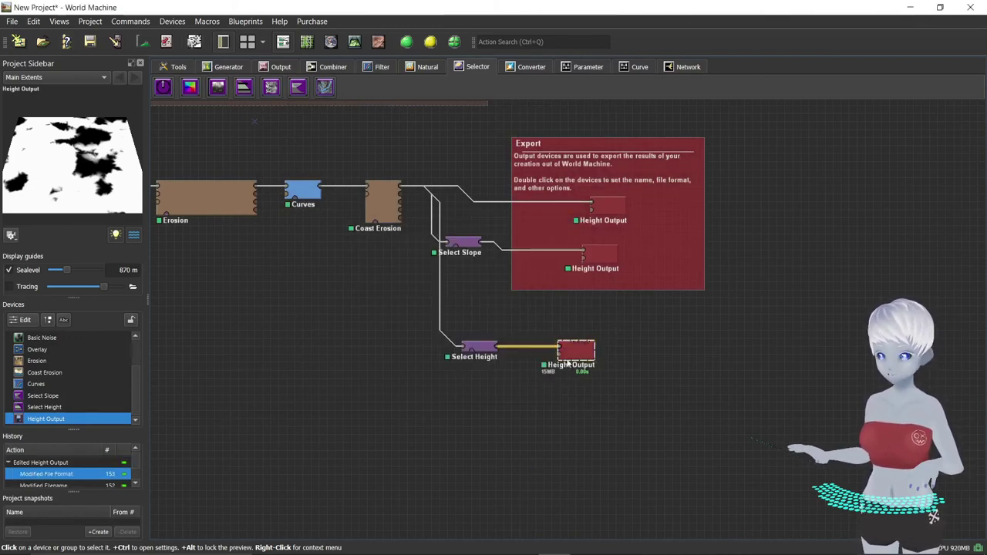
- Write the HightInsel.png height mask to disk
double_click(567, 361)
click(529, 339)
click(546, 299)
- Import HightInsel.png into the Sand layer, accepting the size warning, and view the sanded lowlands
click(562, 357)
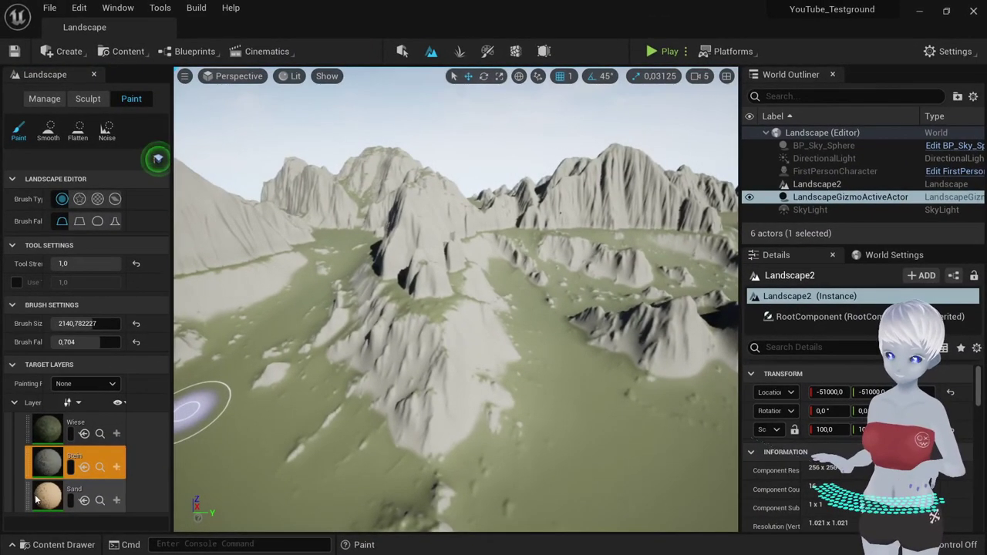
click(45, 498)
right_click(44, 498)
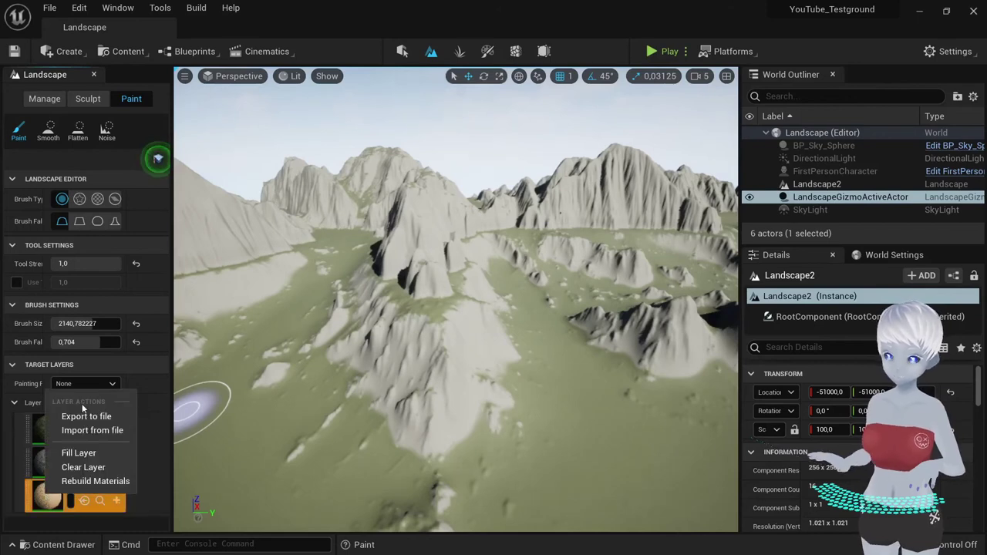
click(100, 430)
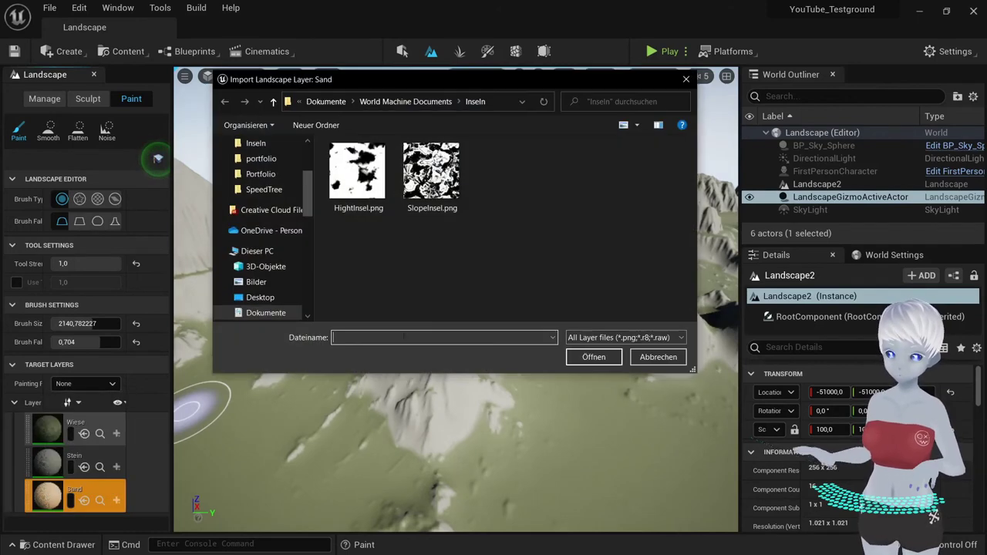
click(358, 174)
click(614, 360)
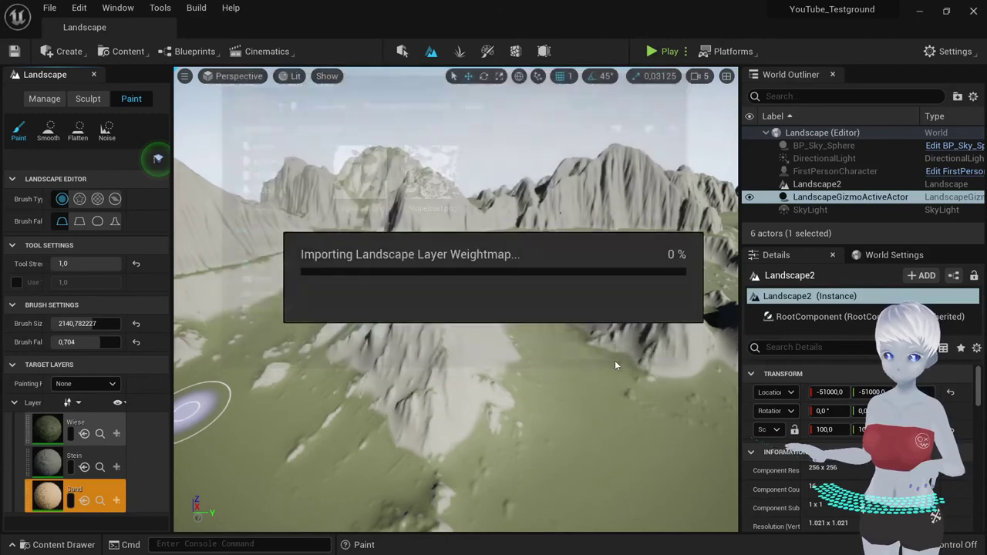
click(549, 317)
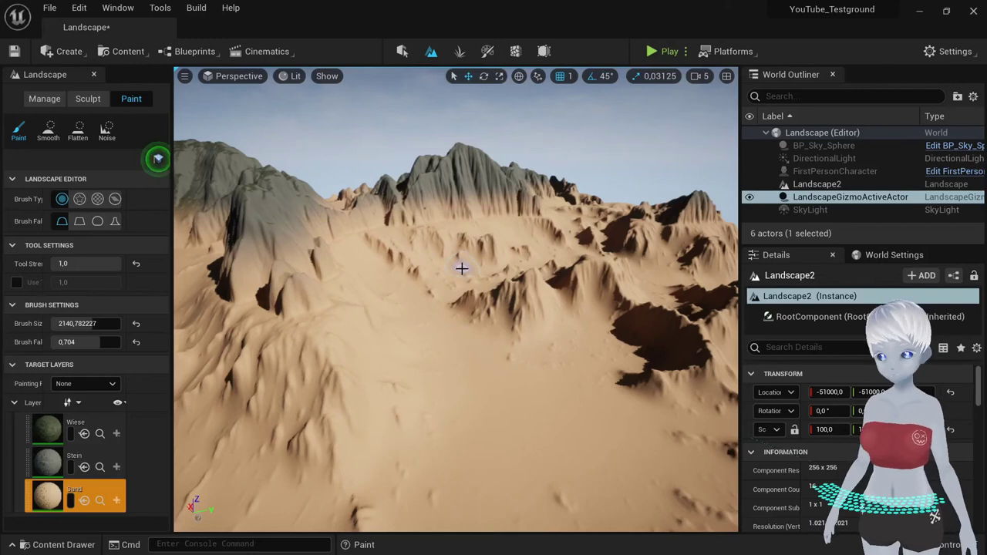
right_drag(461, 268, 461, 268)
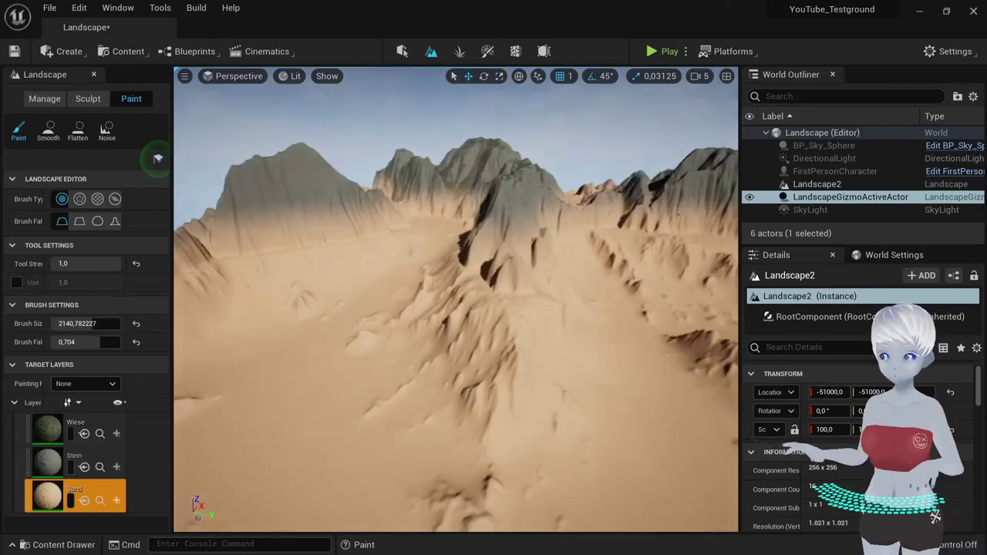
right_drag(449, 315, 449, 316)
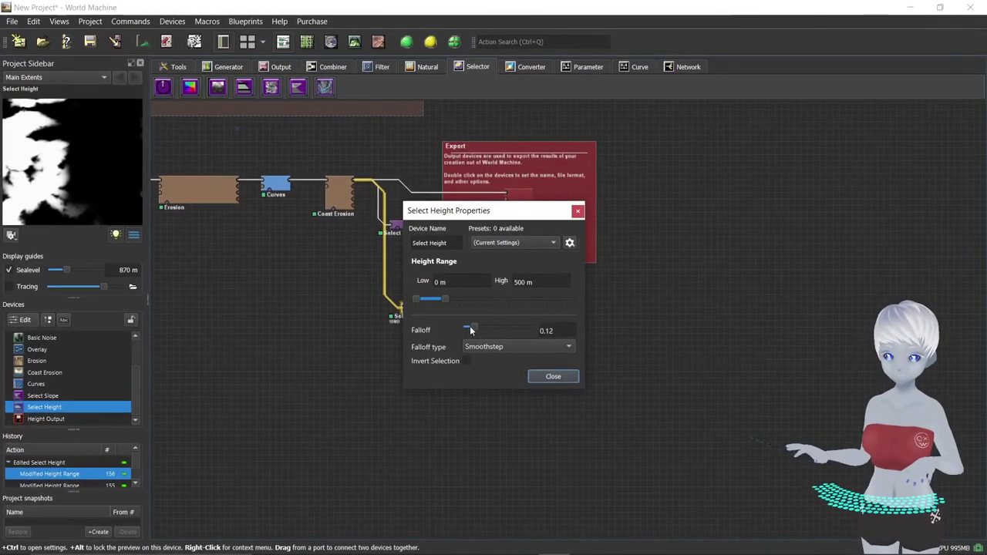
- Set Select Height's falloff to 0.06 and its High limit to 400 m
drag(470, 330, 468, 331)
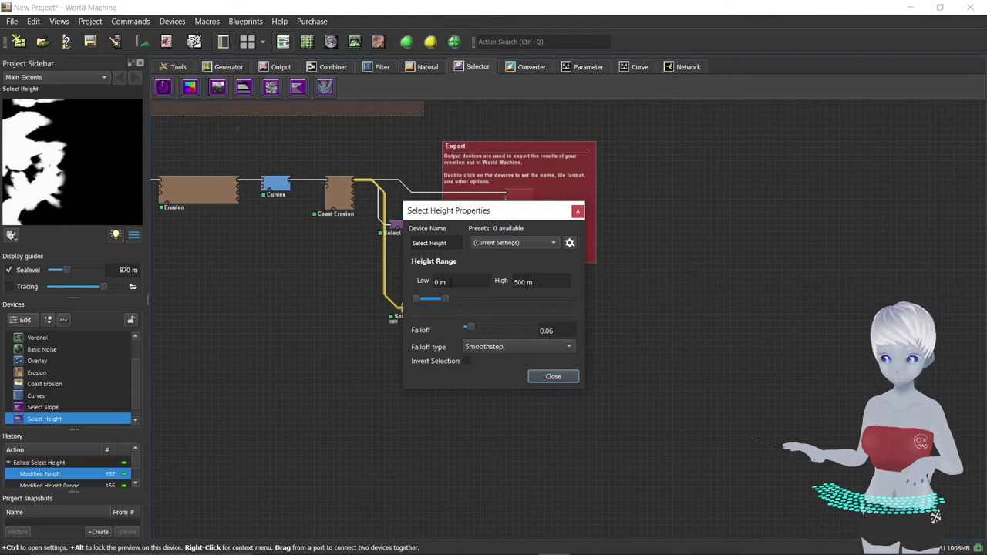
click(525, 281)
text(00)
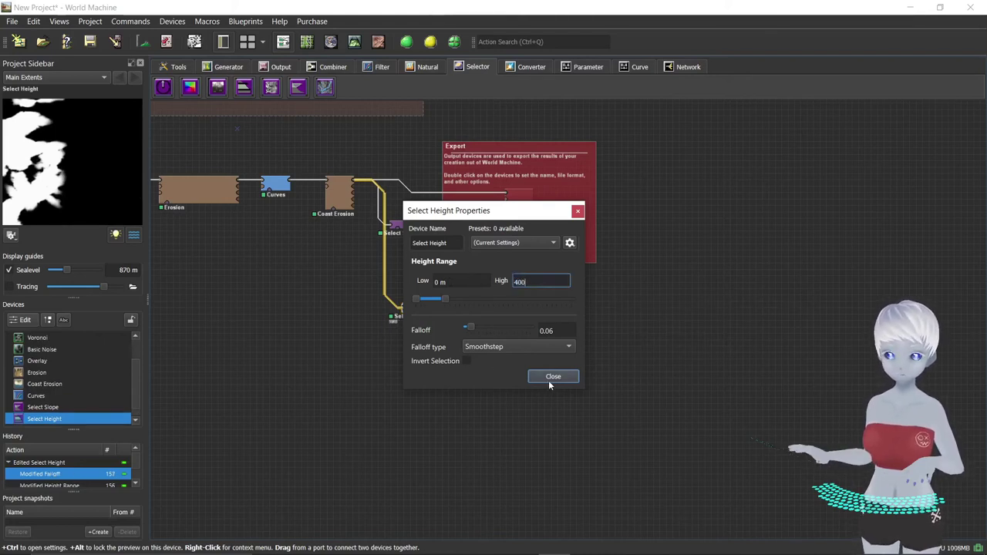
click(551, 379)
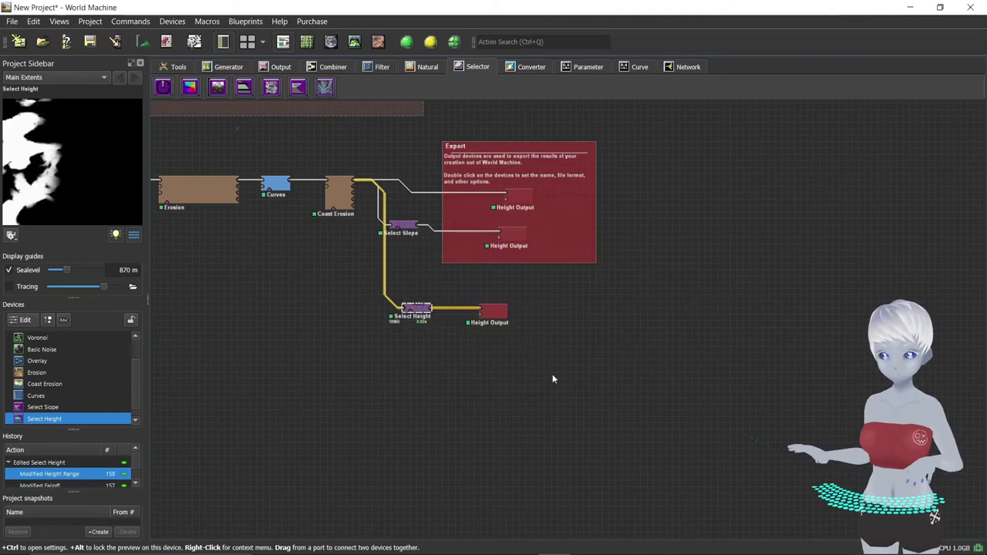
- Rewrite the height mask output file to disk
double_click(489, 319)
click(524, 340)
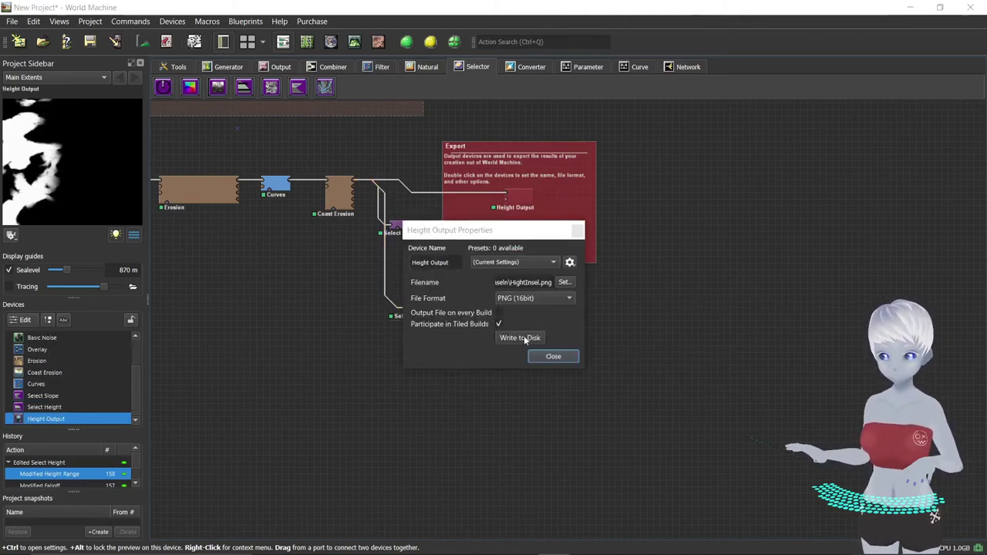
click(528, 294)
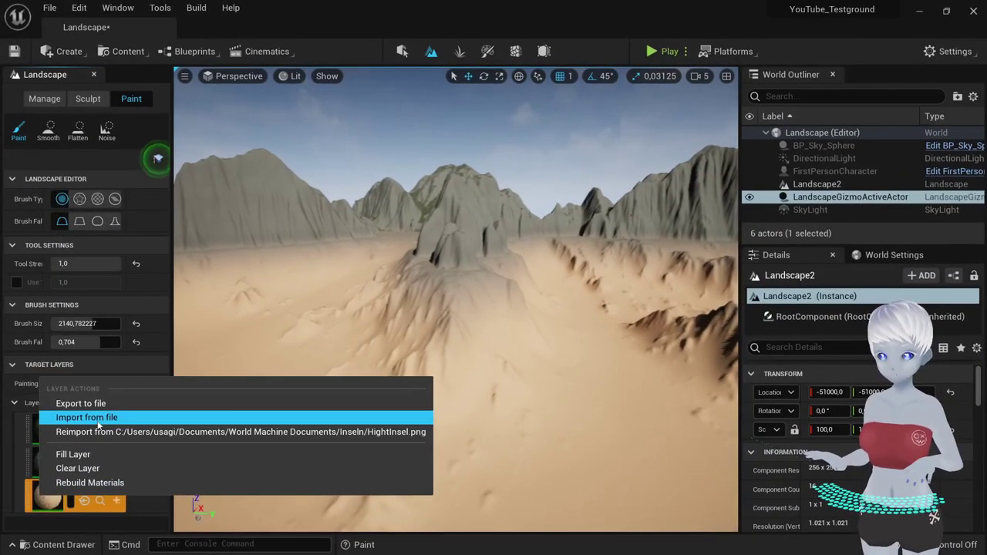
- Import the updated HightInsel.png into the Sand layer, accepting the size warning
click(77, 414)
click(383, 194)
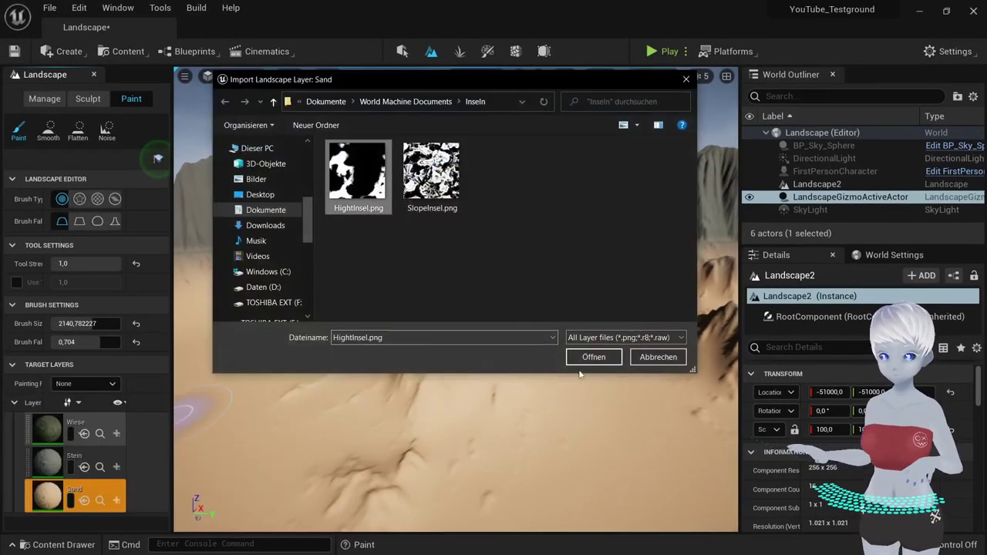
click(584, 361)
click(559, 319)
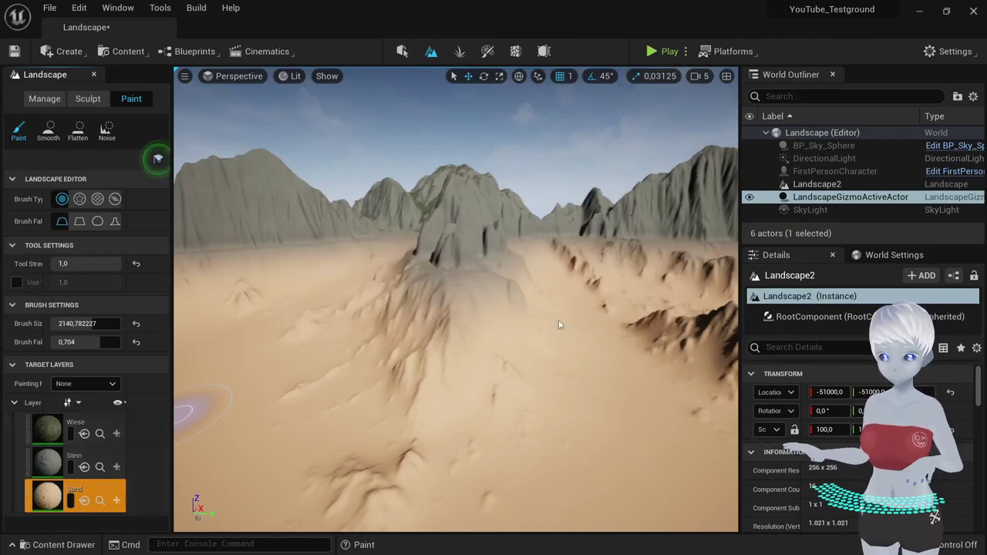
right_drag(559, 320, 558, 320)
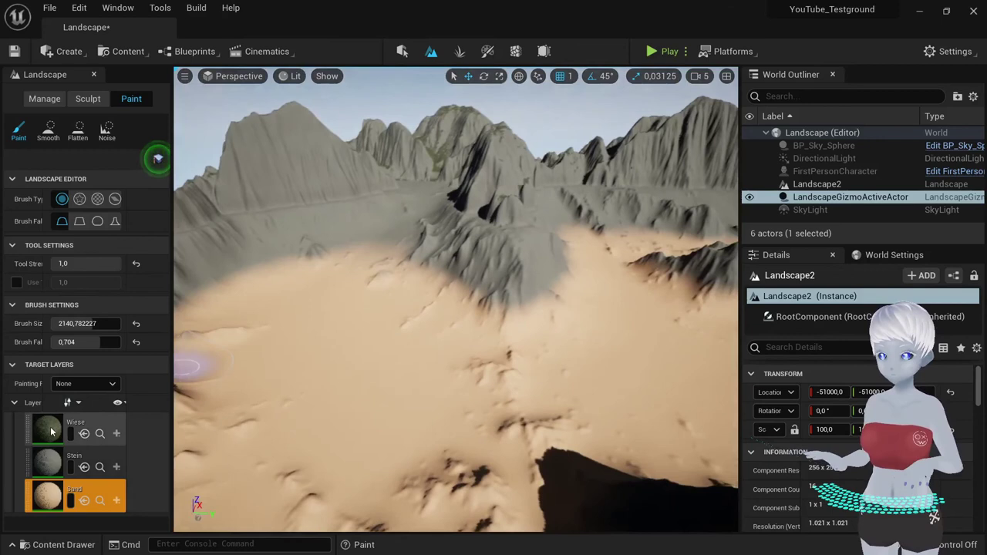
- Fill the landscape with Wiese grass and import SlopeInsel.png into the Stein layer
right_click(51, 430)
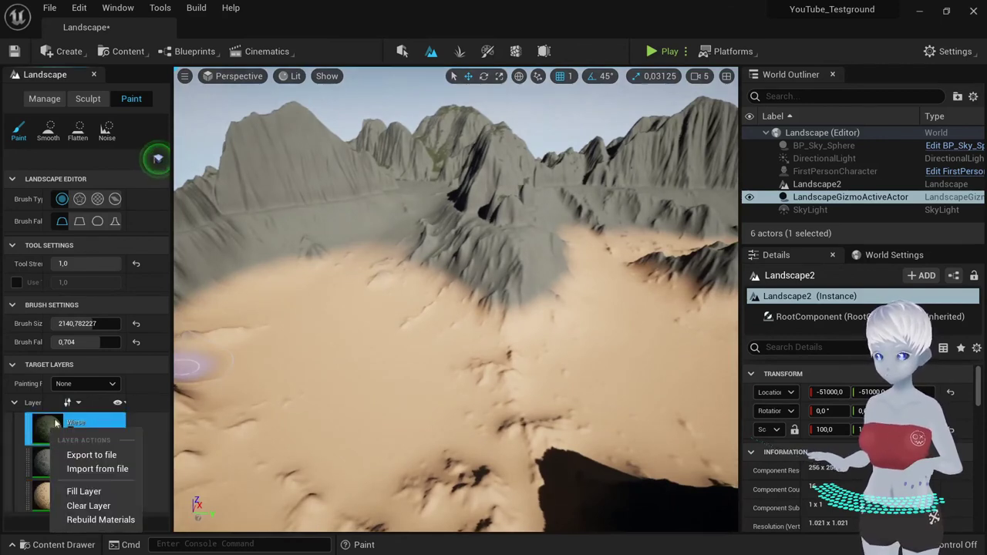
click(85, 492)
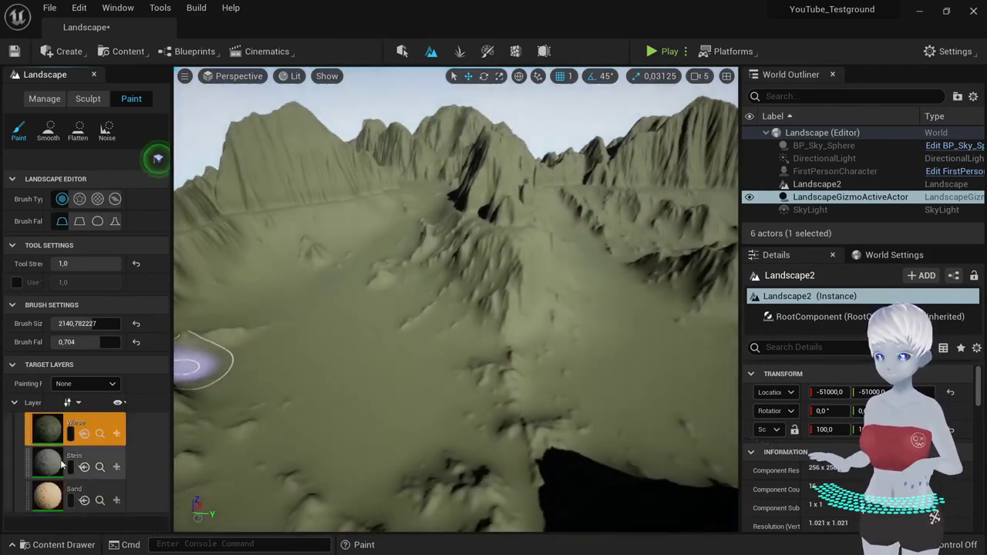
right_click(60, 461)
click(39, 471)
right_click(42, 464)
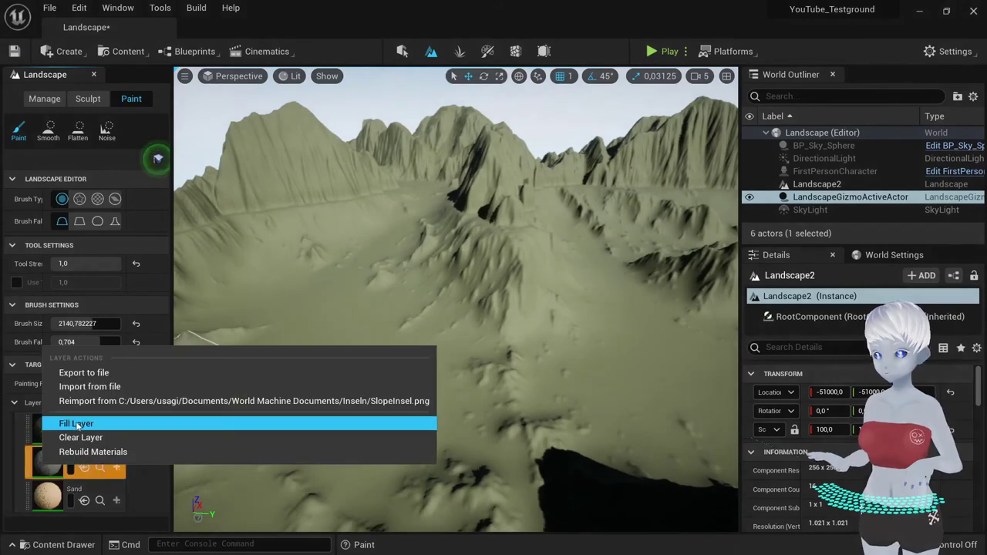
click(102, 392)
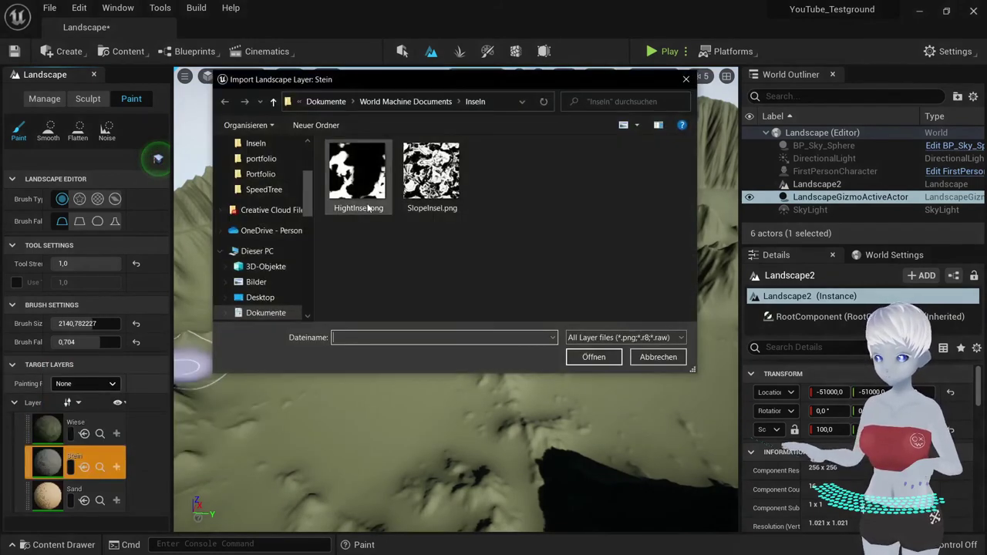
click(431, 171)
click(593, 357)
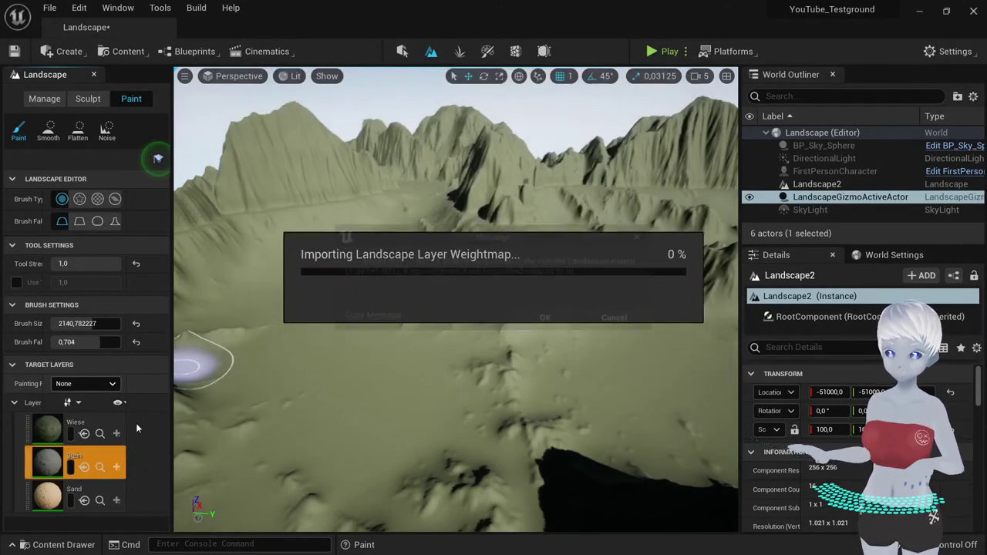
click(532, 315)
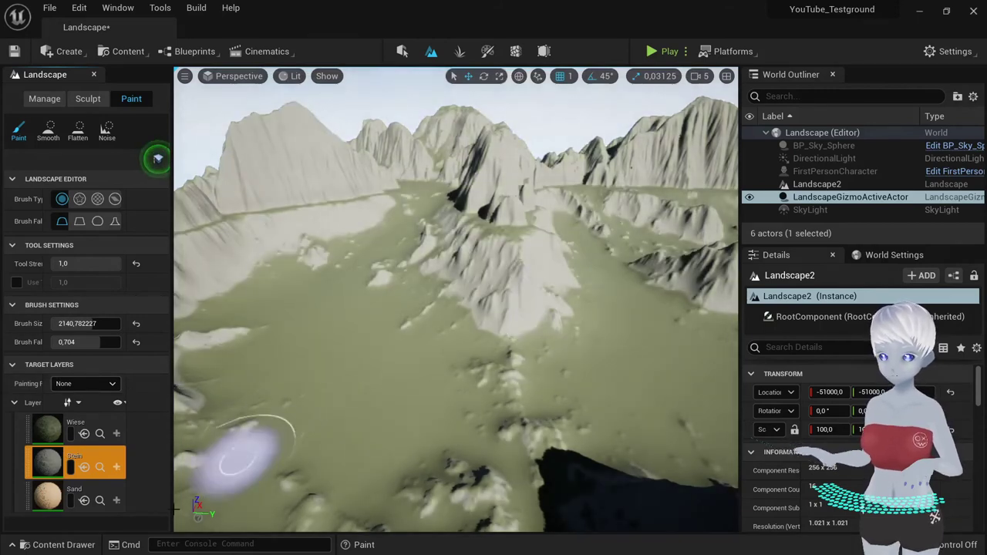
- Reimport the Sand and Stein layers from HightInsel.png and SlopeInsel.png, accepting size warnings
right_click(47, 497)
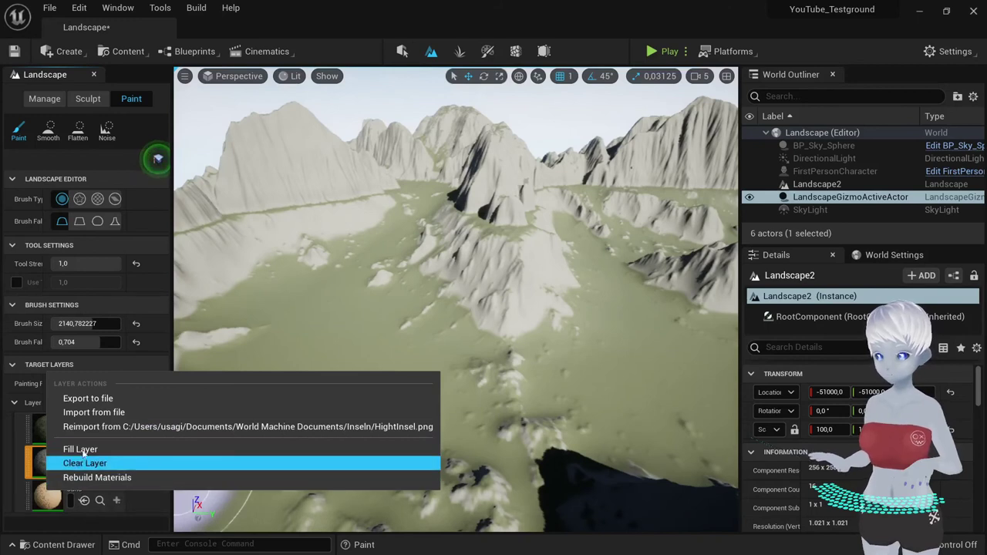
click(116, 427)
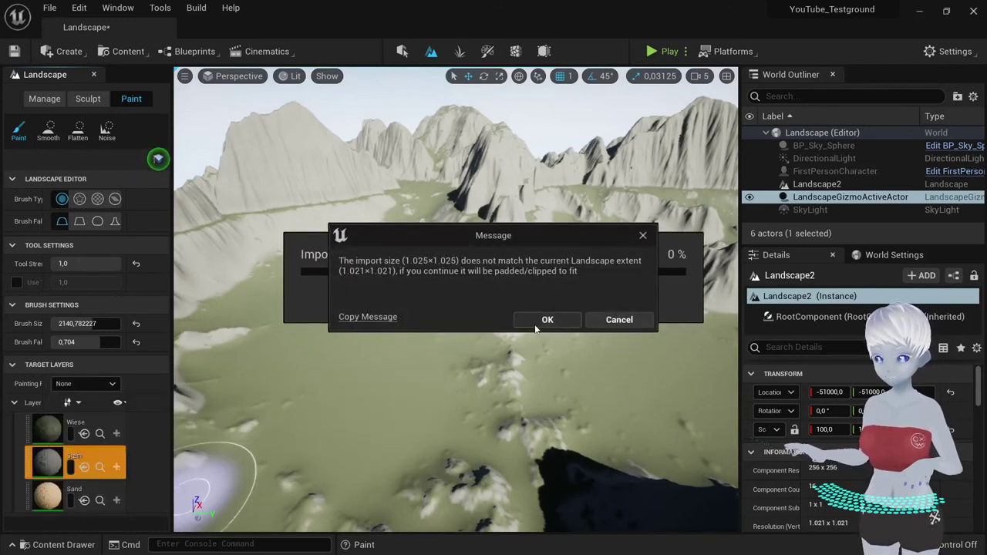
click(536, 324)
right_click(46, 460)
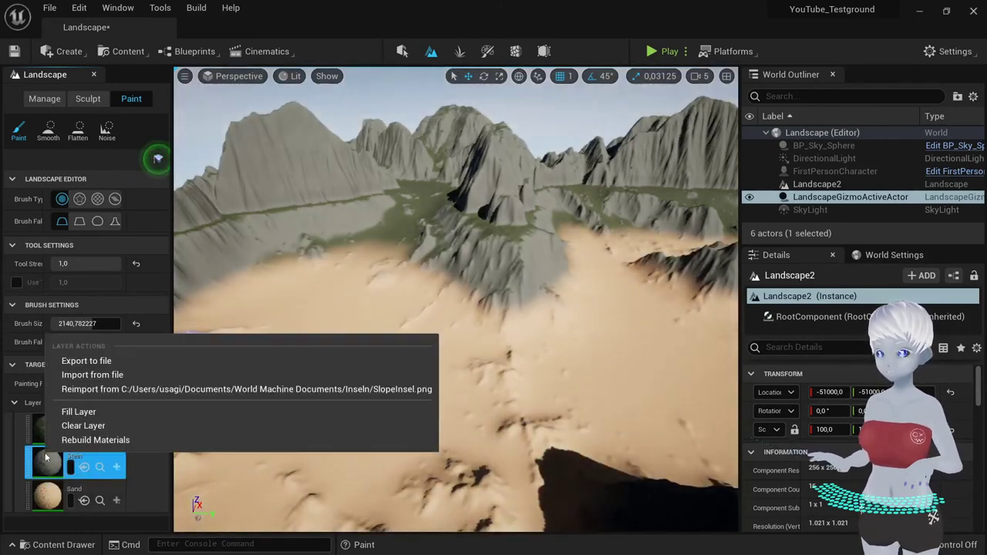
click(117, 392)
click(543, 321)
right_drag(535, 326, 540, 332)
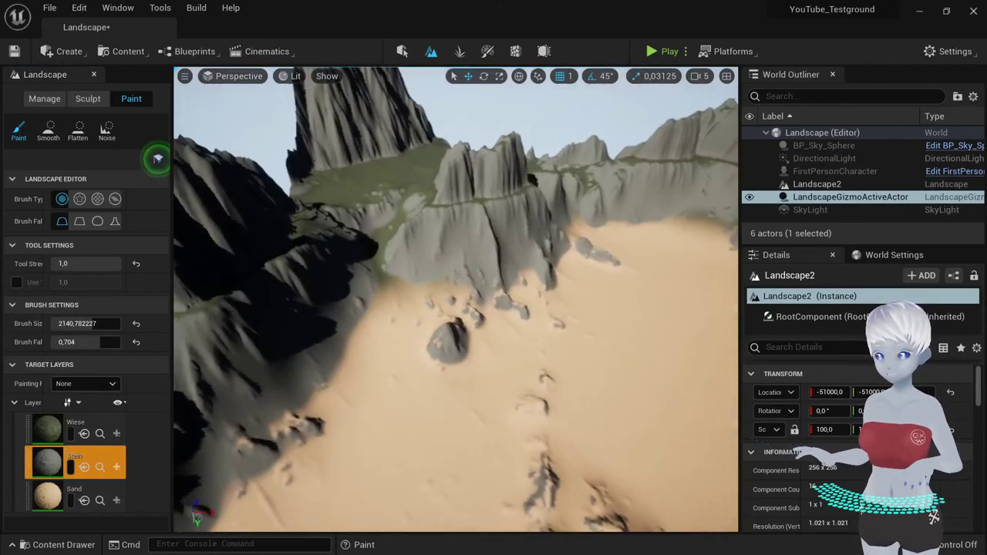
- Paint sand over the grey central slopes, then fly around to inspect the layers
right_drag(452, 330, 452, 330)
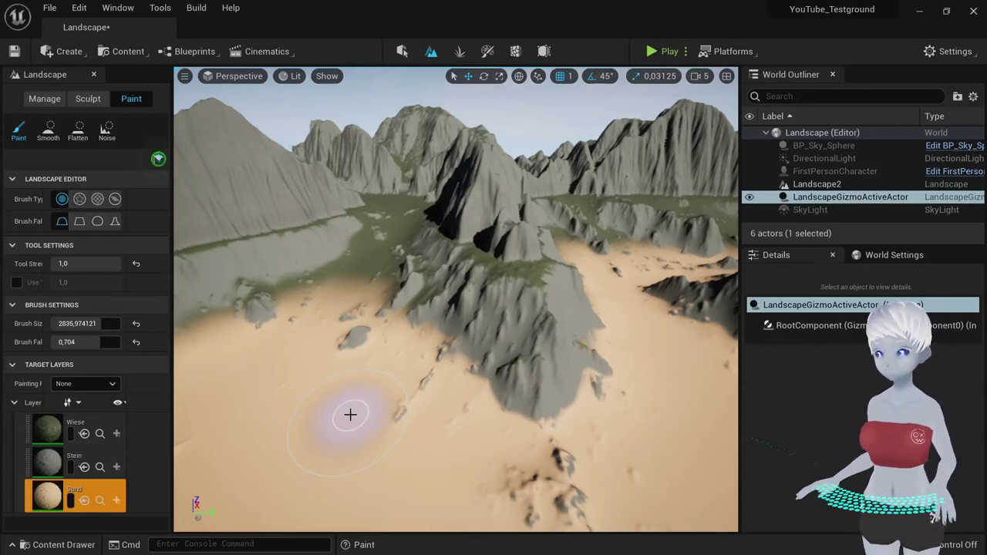
right_drag(348, 330, 308, 330)
right_drag(361, 377, 379, 403)
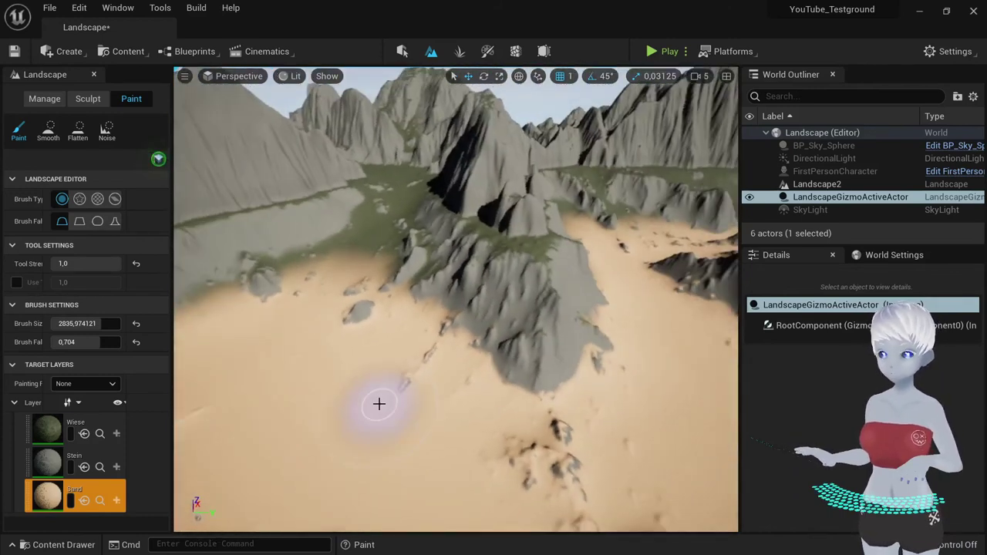
drag(460, 343, 602, 308)
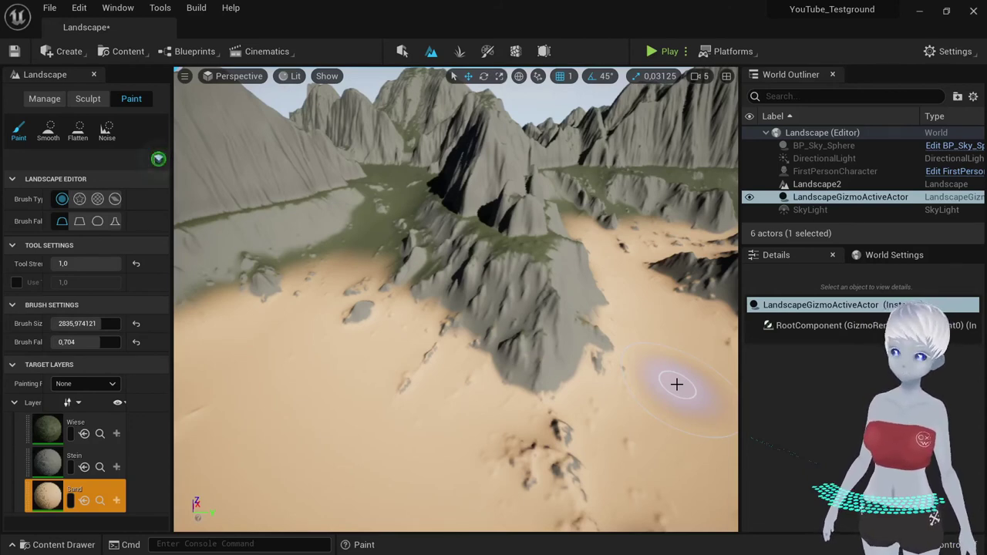
right_drag(538, 355, 537, 354)
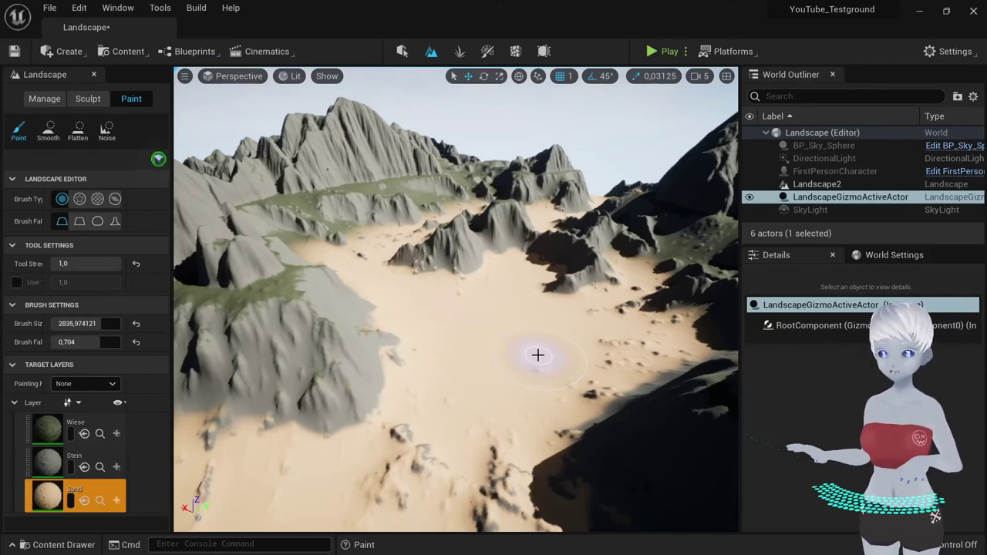
right_drag(537, 355, 537, 355)
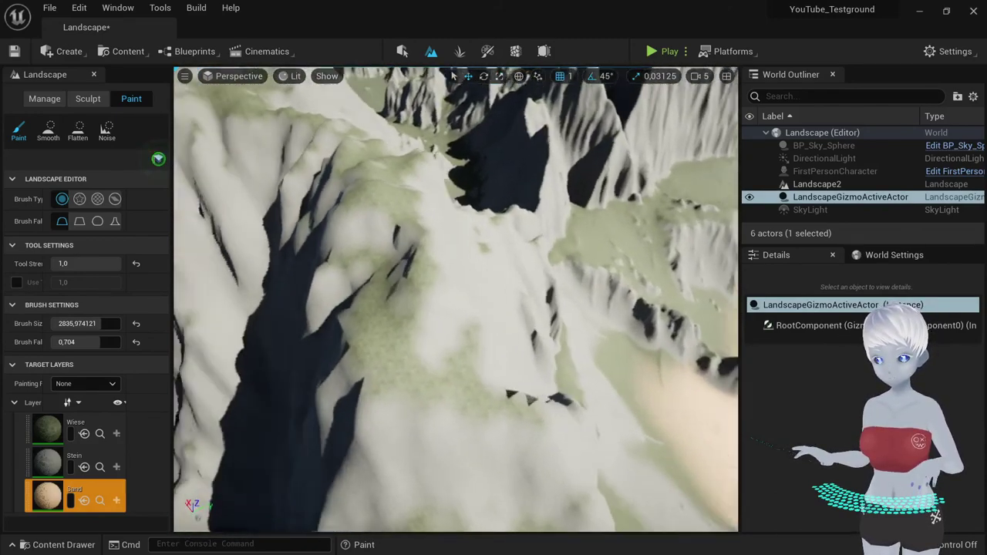
right_drag(543, 407, 544, 407)
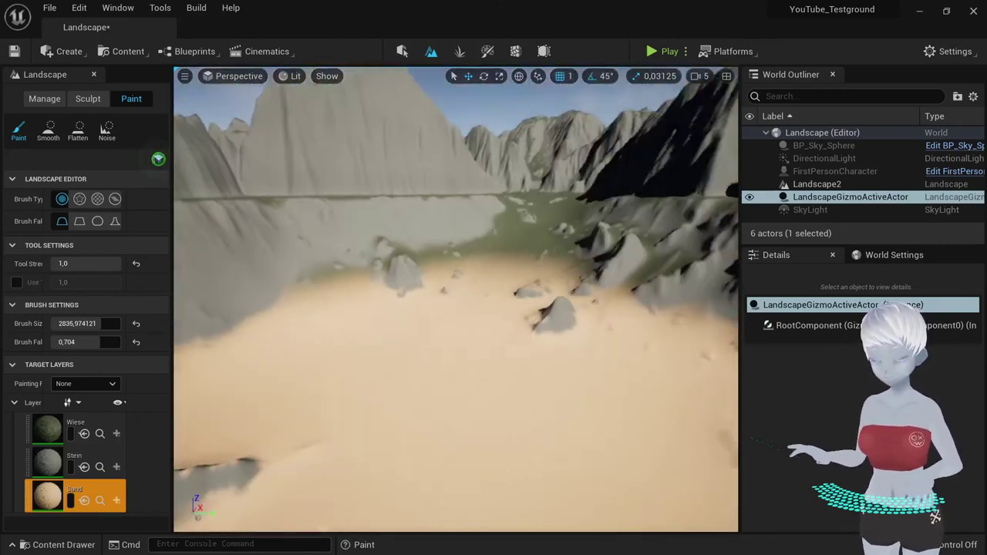
right_drag(445, 367, 444, 367)
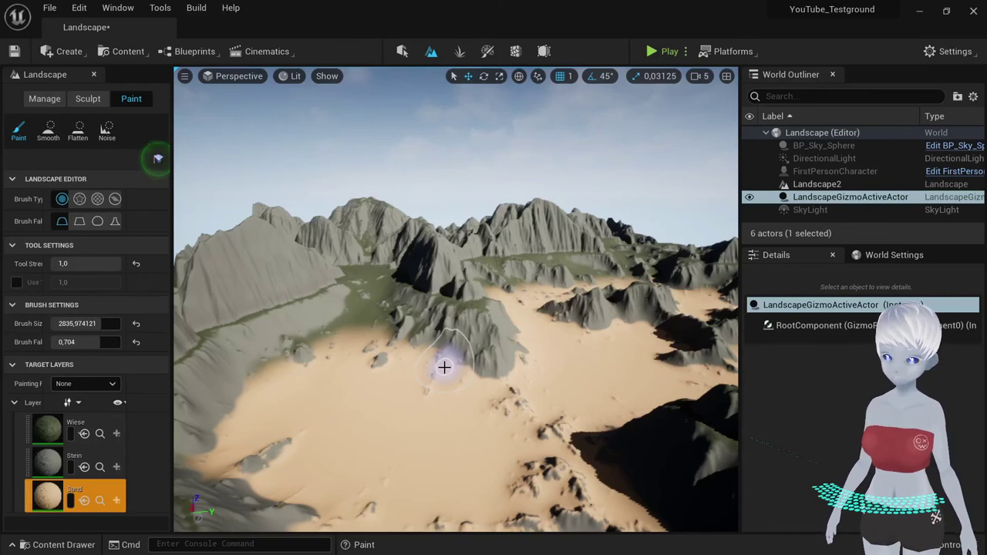
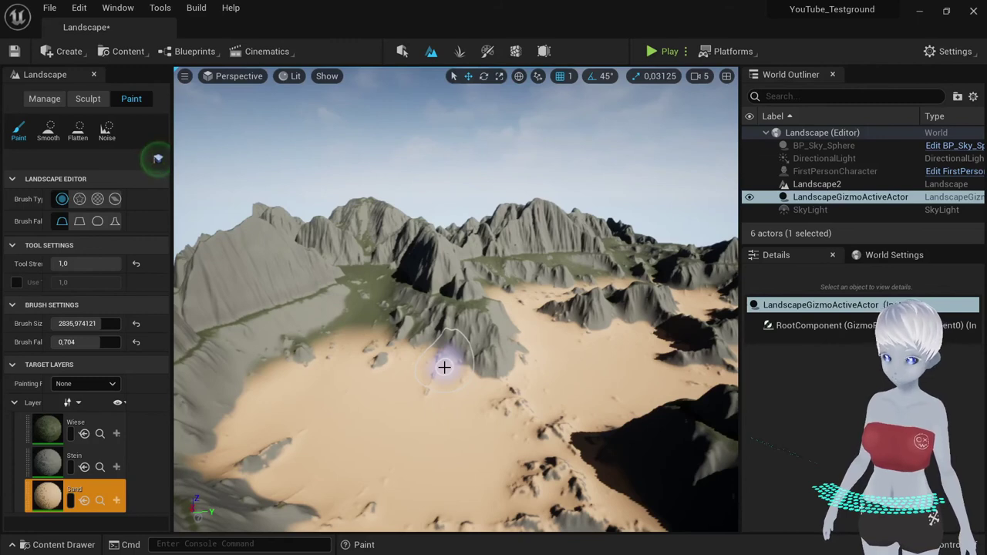
- Exit Landscape mode into Selection Mode, clear the selection, and bring up the Create > Shapes list
click(402, 51)
drag(372, 265, 371, 232)
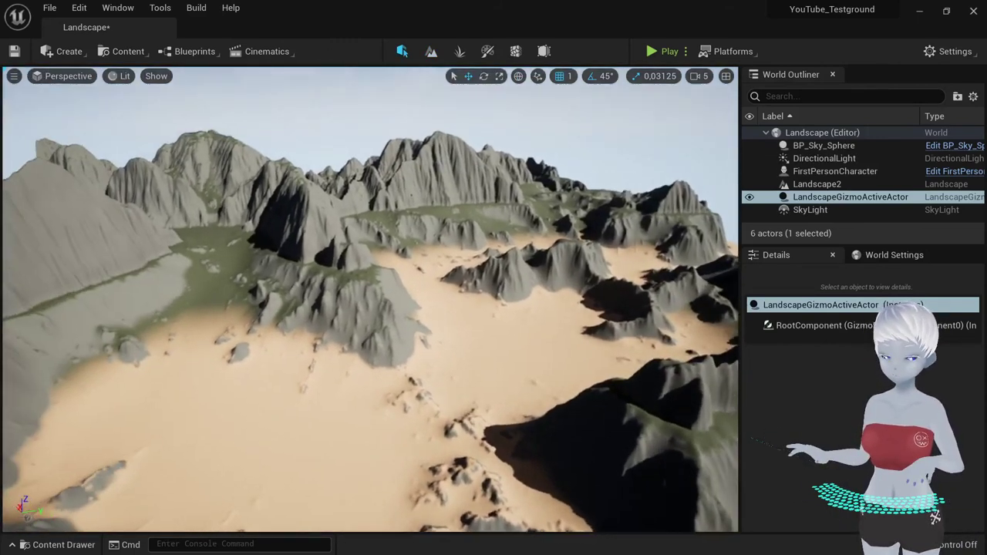
click(78, 88)
click(66, 51)
mouse_move(86, 102)
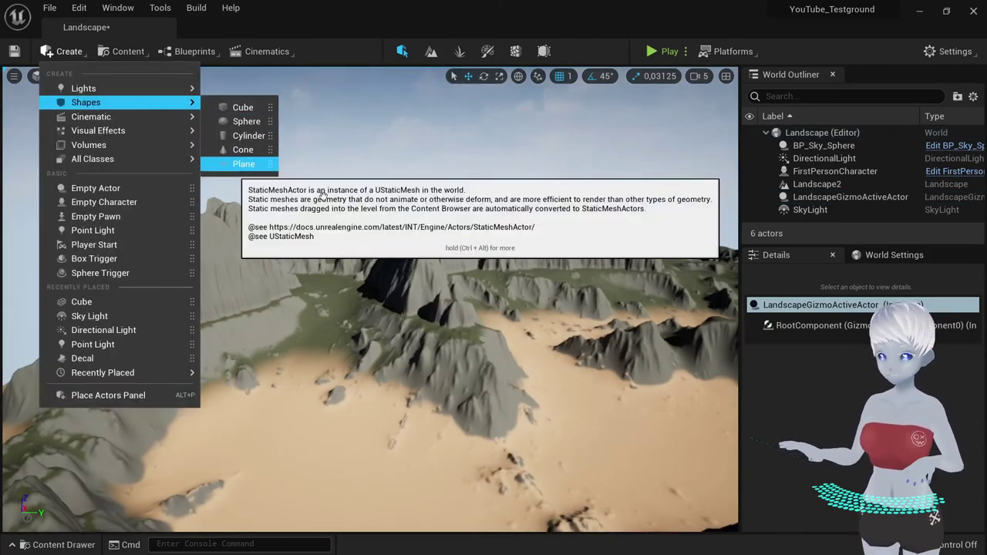
- Add a Plane and scale it to 1025 so it covers the sandy valley between the mountains
click(244, 163)
mouse_move(370, 301)
right_down()
mouse_move(417, 332)
mouse_move(401, 339)
right_up()
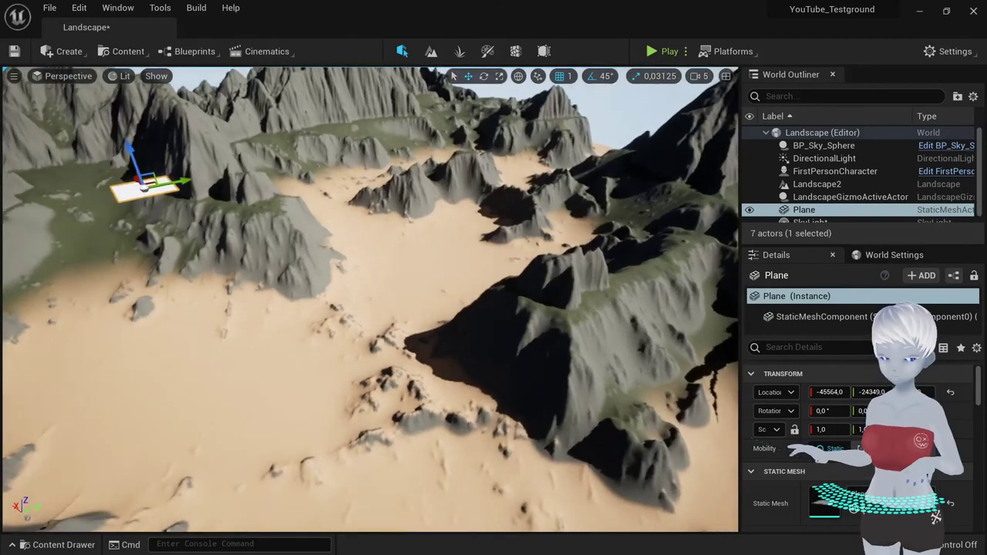
key(r)
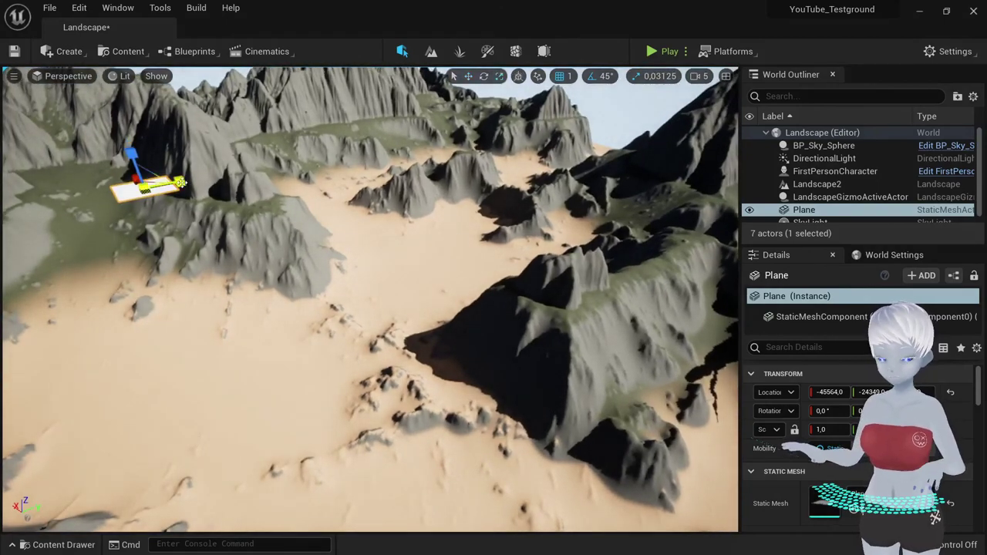
drag(184, 184, 401, 135)
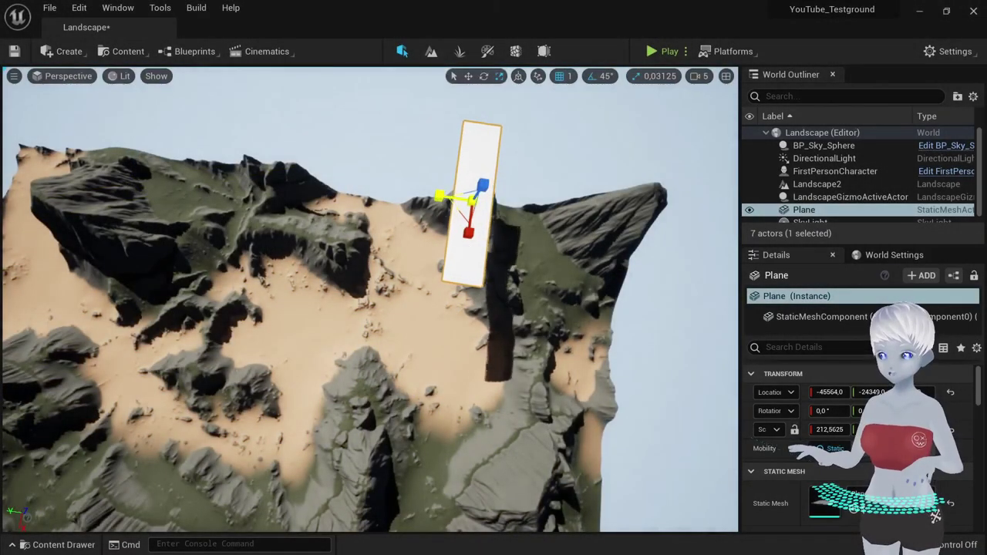
drag(438, 195, 409, 196)
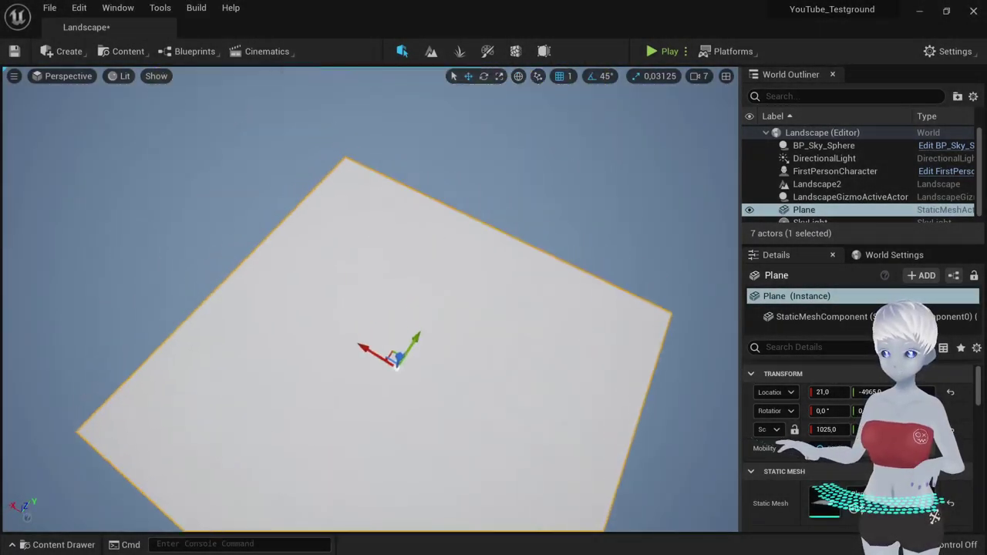
right_drag(452, 243, 452, 242)
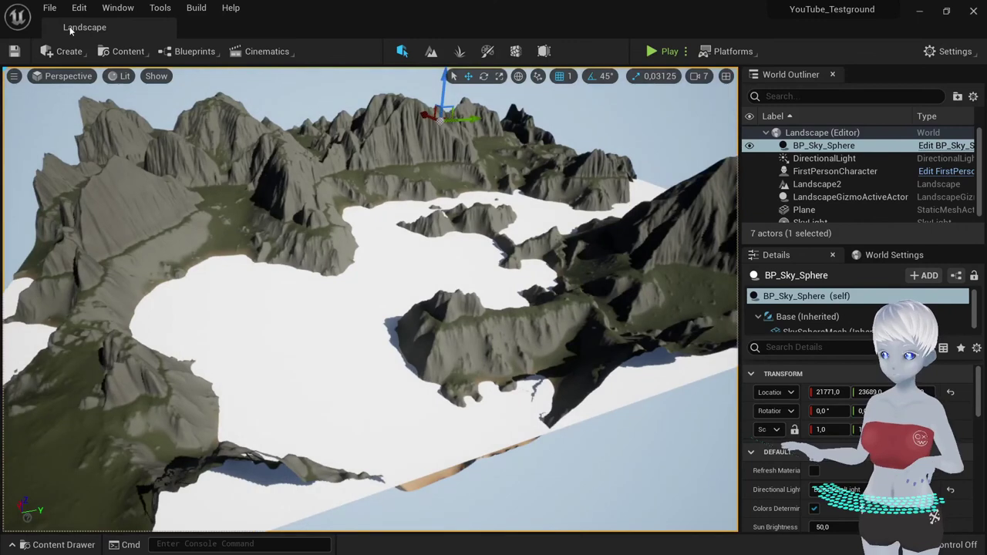
- Open a Content Browser showing the StarterContent/Materials folder
click(123, 51)
click(155, 111)
scroll(451, 353, down, 3)
scroll(451, 353, down, 2)
scroll(452, 353, down, 2)
scroll(451, 353, down, 2)
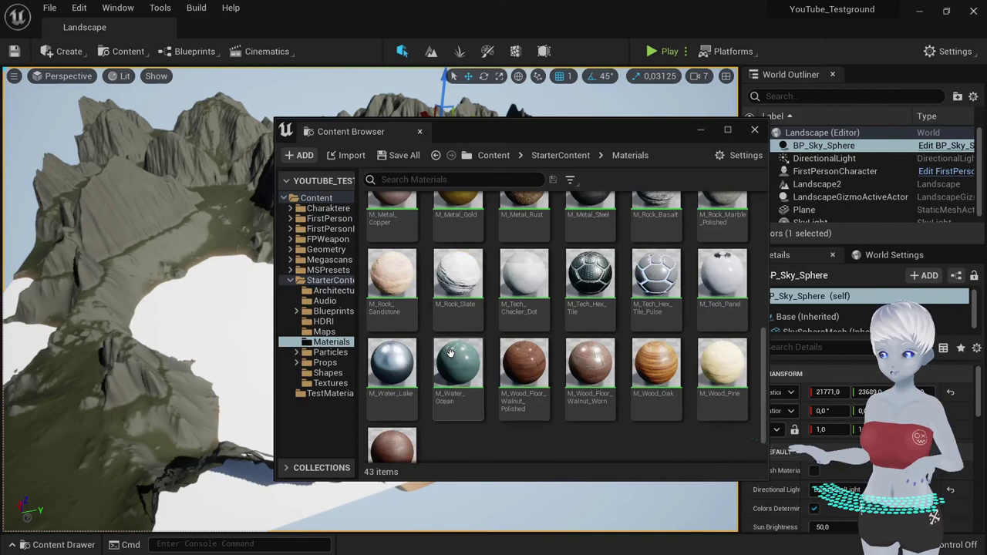
scroll(451, 353, down, 1)
drag(499, 133, 673, 79)
- Drop M_Water_Ocean, then M_Water_Lake onto the plane, and close the Content Browser
drag(629, 255, 278, 370)
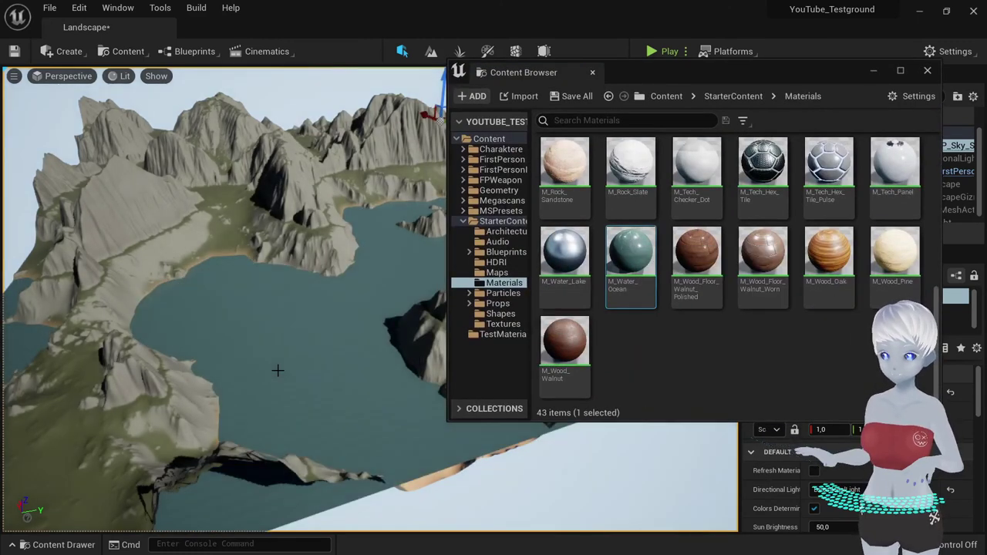
mouse_move(278, 370)
right_down()
mouse_move(224, 370)
mouse_move(232, 362)
right_up()
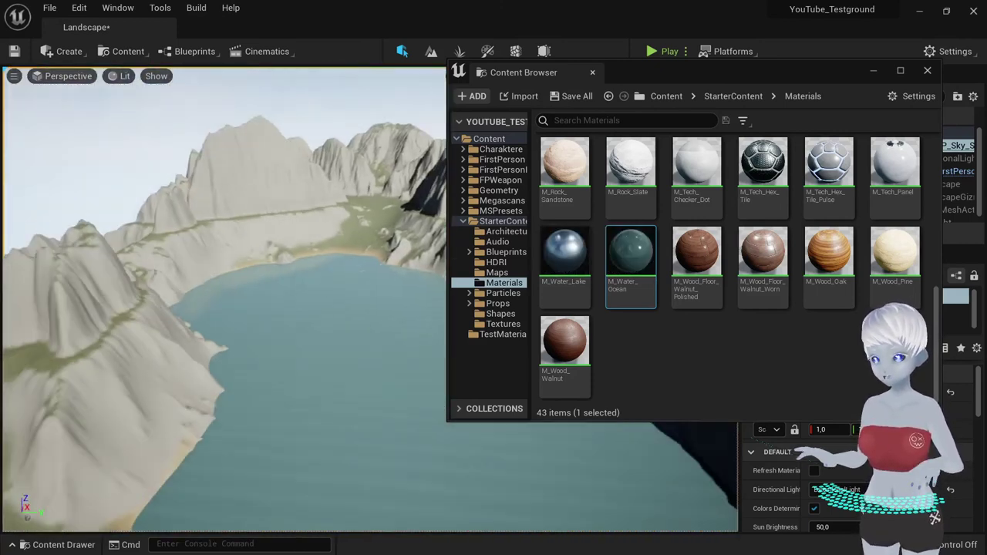
right_drag(367, 328, 371, 324)
mouse_move(553, 256)
mouse_down()
mouse_move(245, 329)
mouse_move(243, 341)
mouse_up()
right_drag(243, 342, 185, 340)
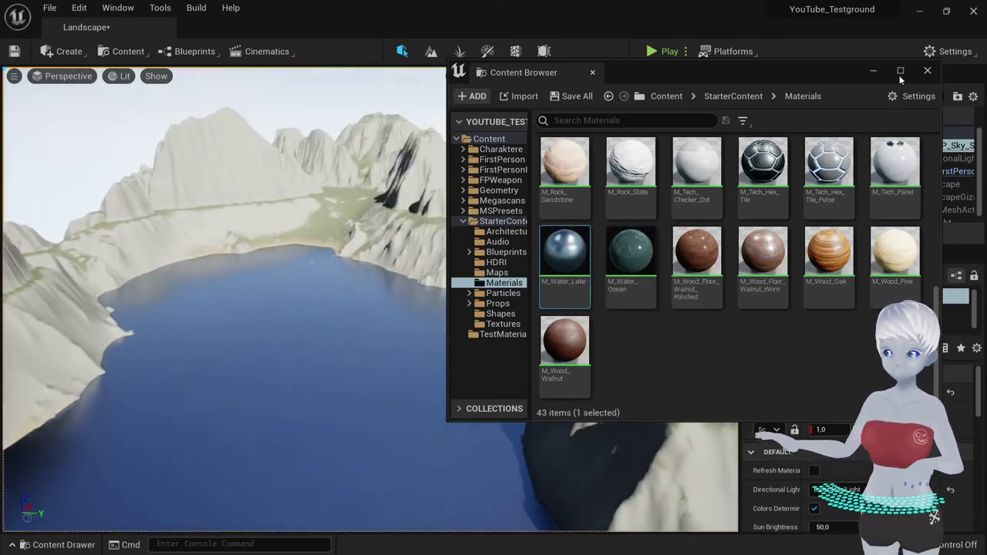
click(927, 71)
right_drag(371, 309, 363, 309)
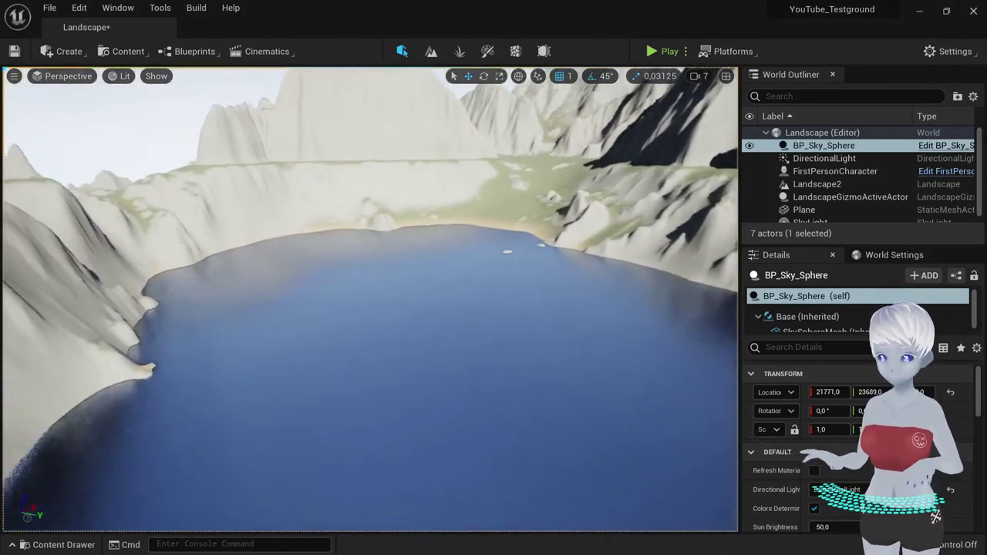
right_drag(306, 334, 304, 332)
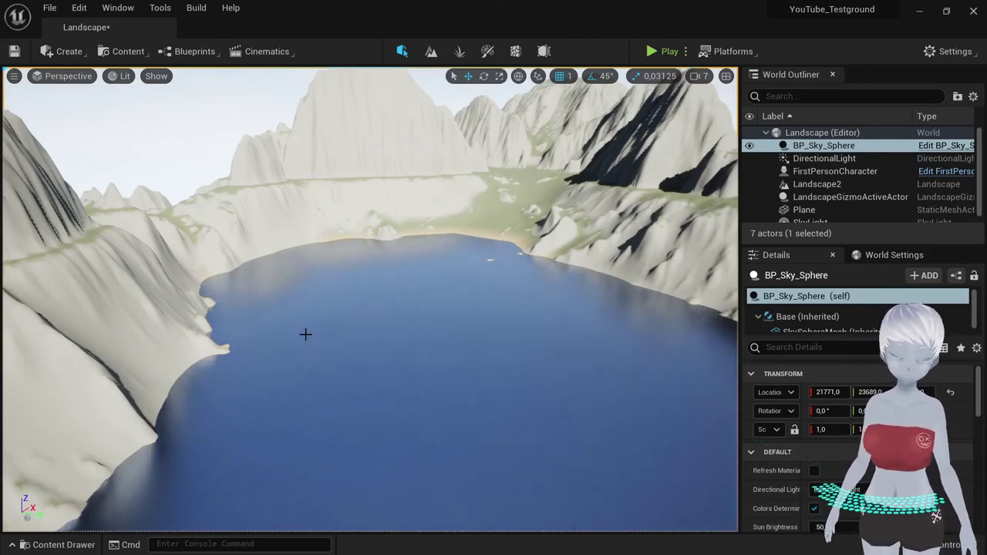
right_drag(305, 334, 305, 334)
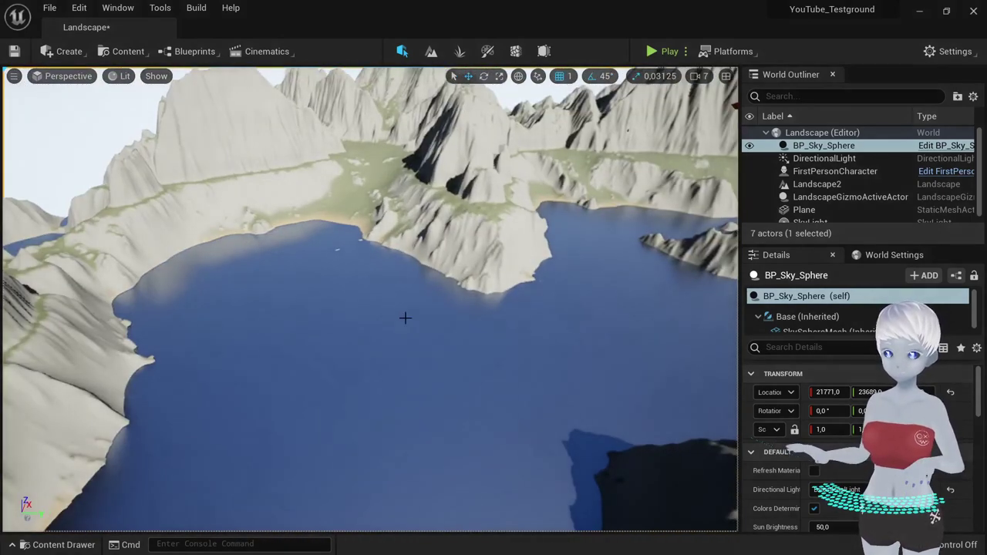
right_drag(405, 317, 405, 317)
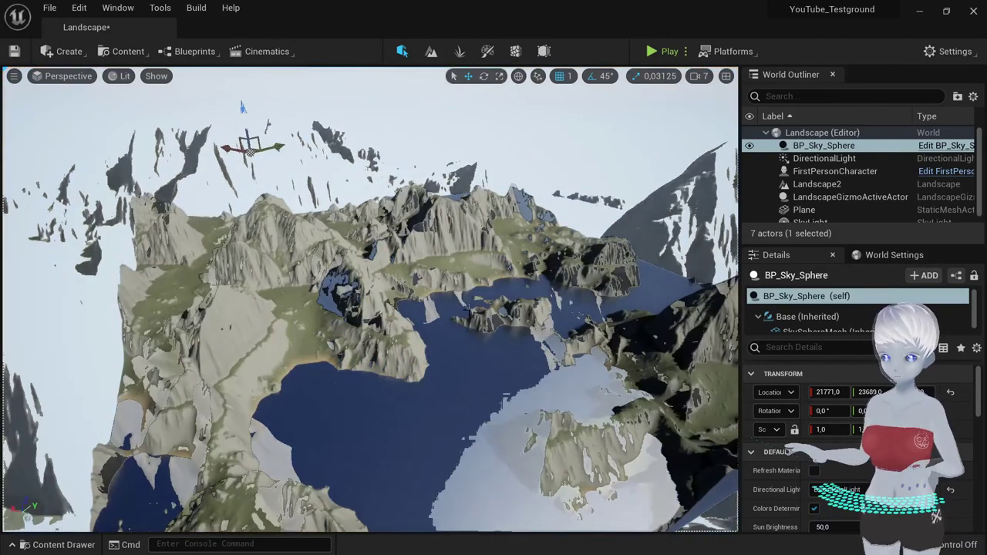